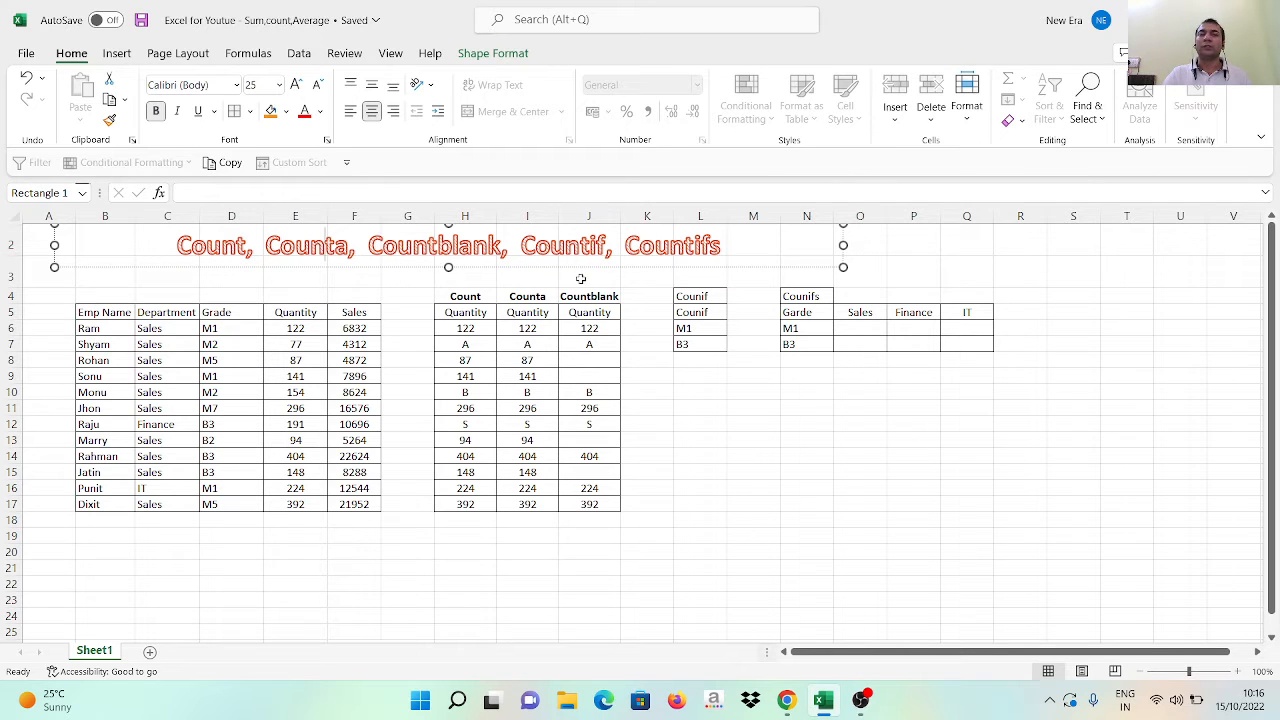
# Look over the Count, Counta and Countblank quantity columns and their headers in H4:J17
pyautogui.click(455, 311)
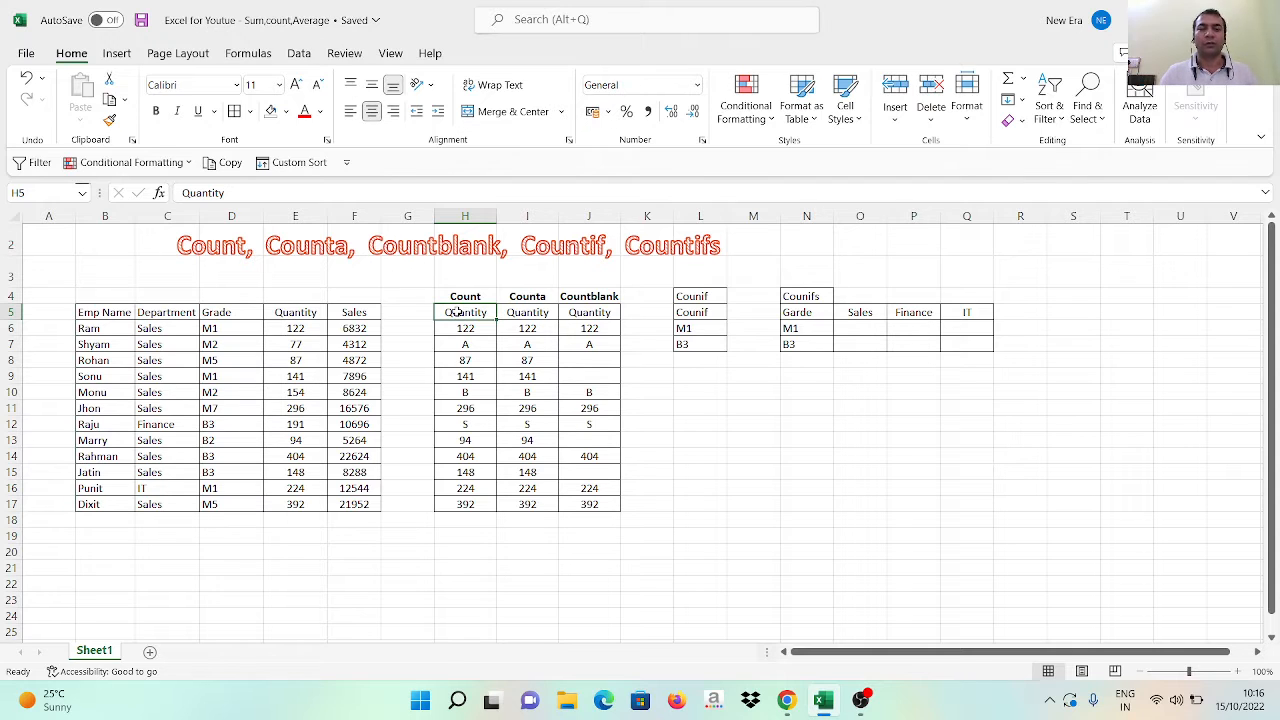
pyautogui.hotkey('ctrl', 'Down')
pyautogui.hotkey('ctrl', 'Up')
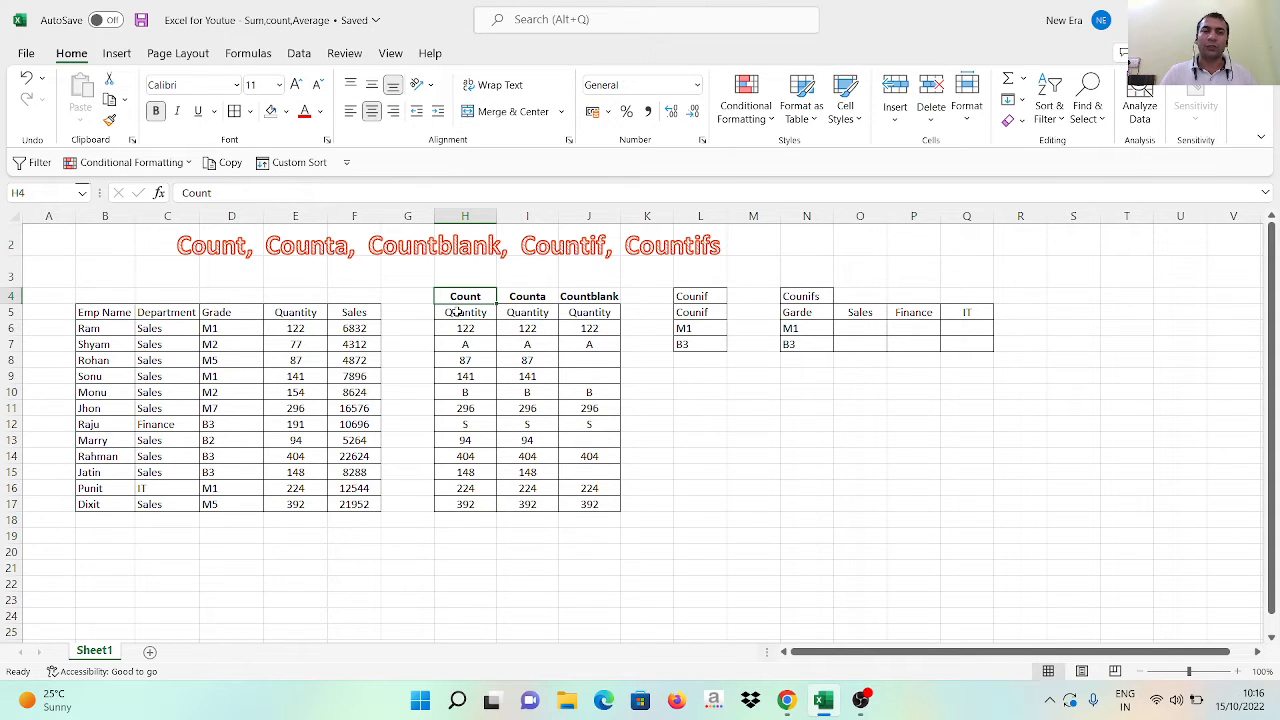
pyautogui.hotkey('ctrl', 'shift', 'Right')
pyautogui.hotkey('ctrl', 'shift', 'Down')
pyautogui.click(453, 312)
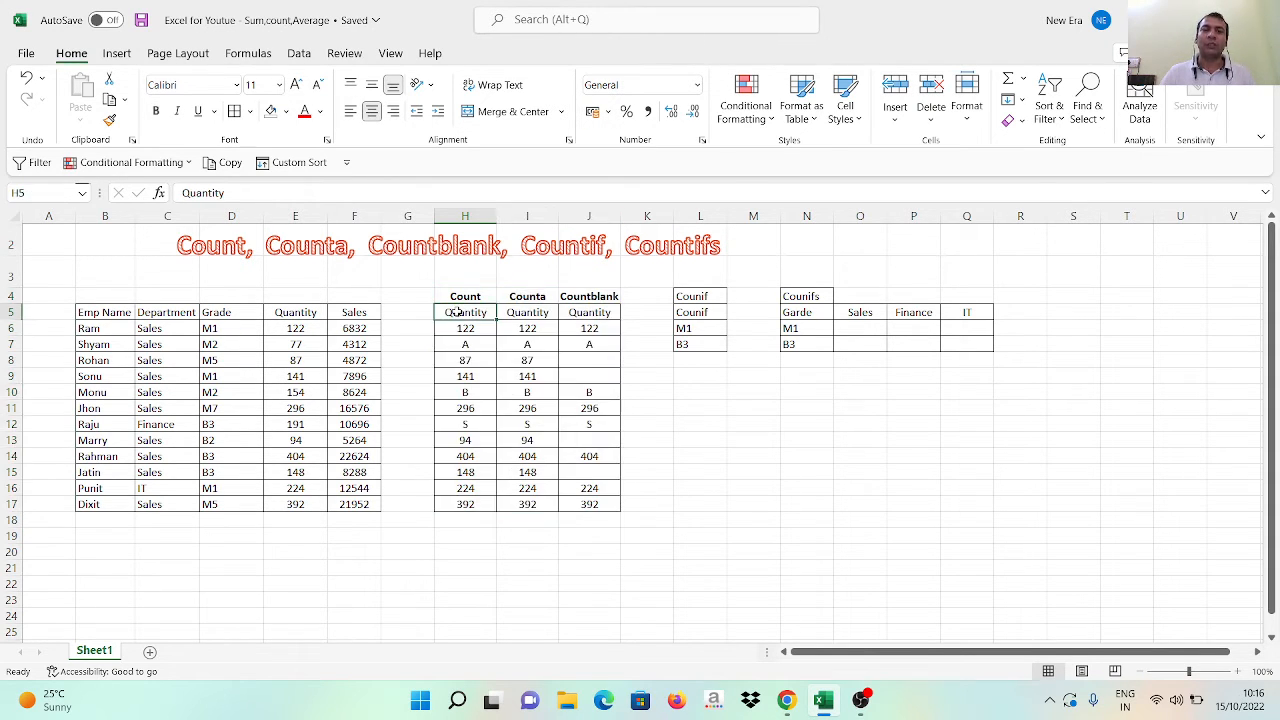
pyautogui.press('Up')
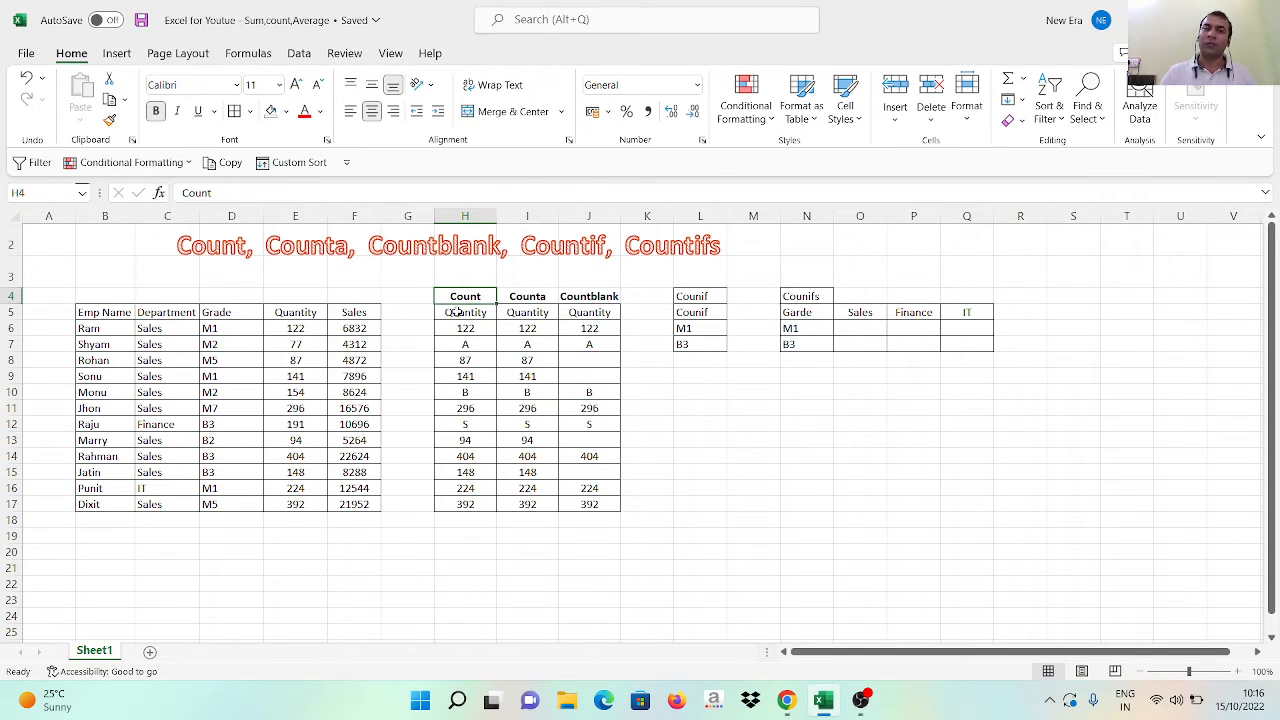
# Enter =COUNT(H6:H17) in cell H18, directly below the Count column's quantities
pyautogui.hotkey('ctrl', 'Down')
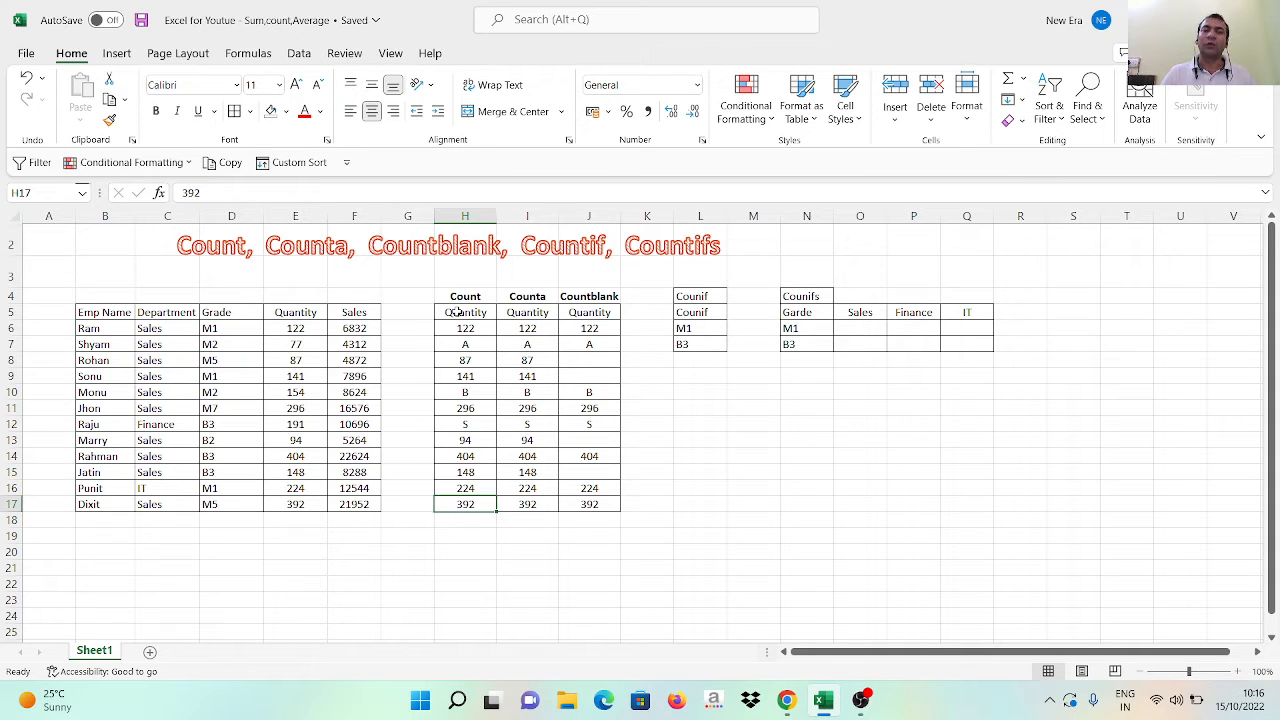
pyautogui.press('Down')
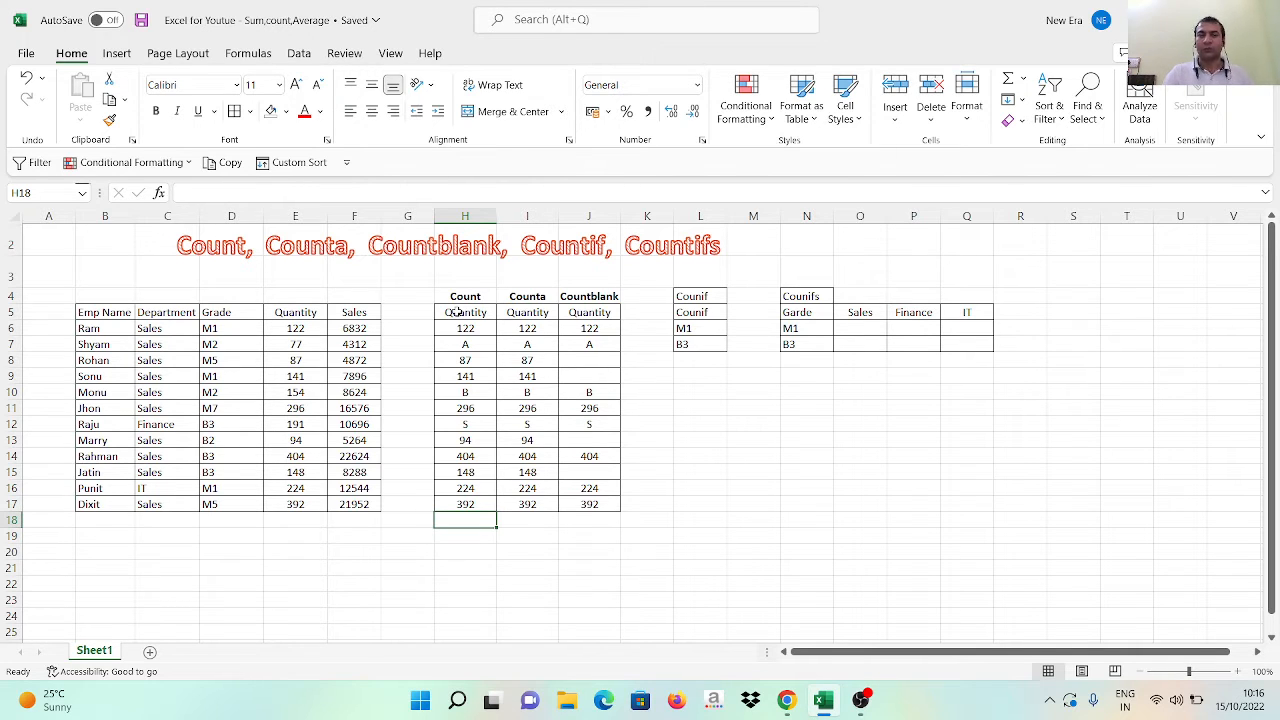
pyautogui.write('=')
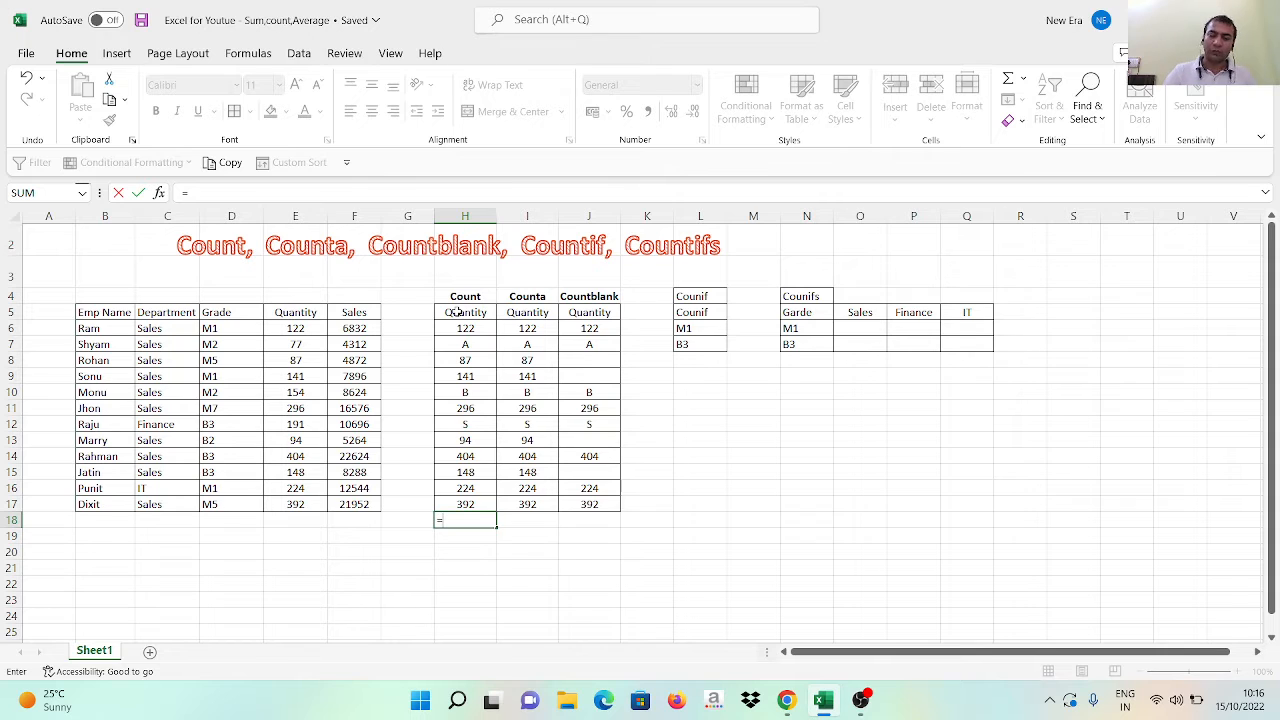
pyautogui.write('coun')
pyautogui.press('Tab')
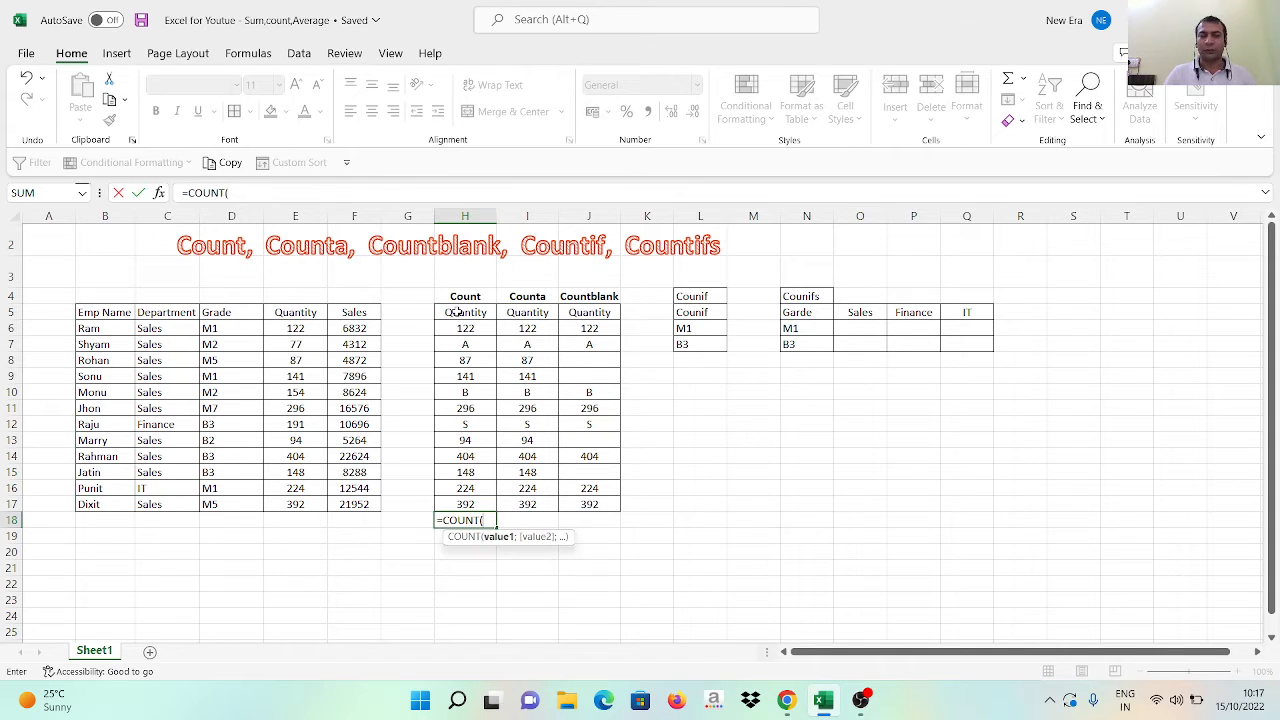
pyautogui.press('Up')
pyautogui.press('Up')
pyautogui.press('Up')
pyautogui.press('Up')
pyautogui.press('Up')
pyautogui.press('Up')
pyautogui.press('Up')
pyautogui.press('Up')
pyautogui.press('Up')
pyautogui.press('Up')
pyautogui.press('Up')
pyautogui.press('Up')
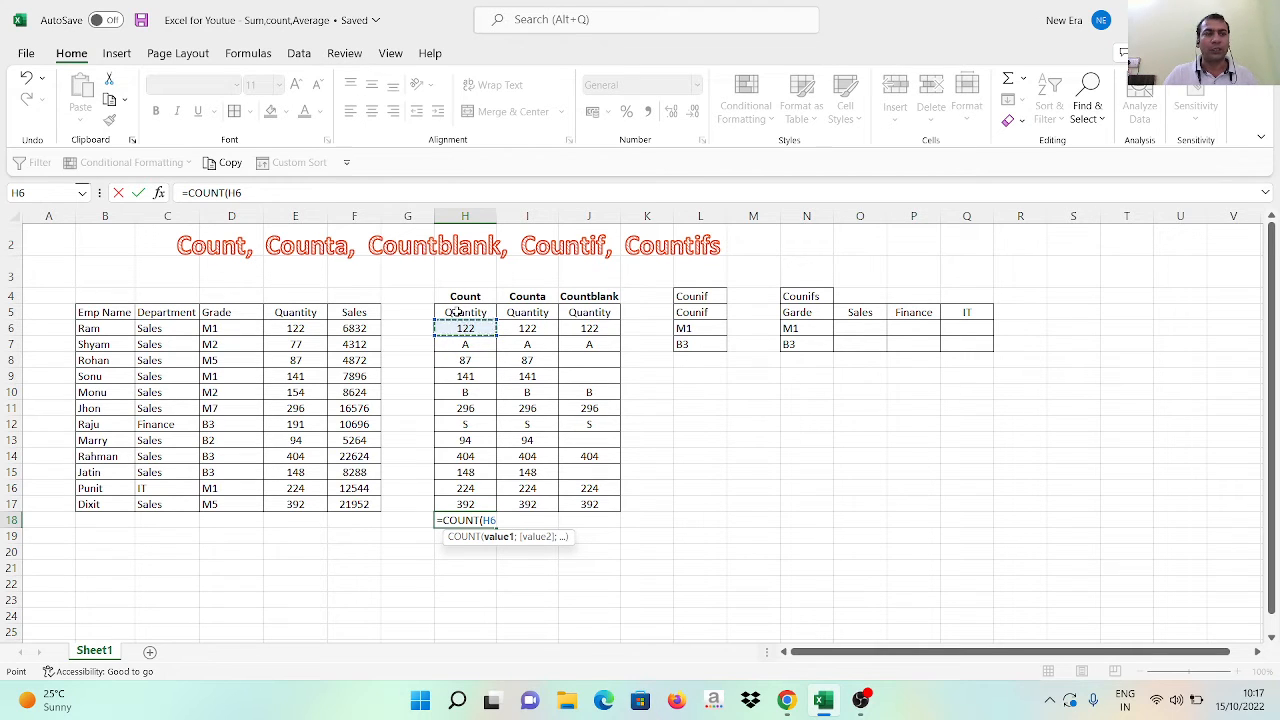
pyautogui.hotkey('shift', 'Down')
pyautogui.hotkey('shift', 'Down')
pyautogui.hotkey('shift', 'Down')
pyautogui.hotkey('shift', 'Down')
pyautogui.hotkey('shift', 'Down')
pyautogui.hotkey('shift', 'Down')
pyautogui.hotkey('shift', 'Down')
pyautogui.hotkey('shift', 'Down')
pyautogui.hotkey('shift', 'Down')
pyautogui.hotkey('shift', 'Down')
pyautogui.hotkey('shift', 'Down')
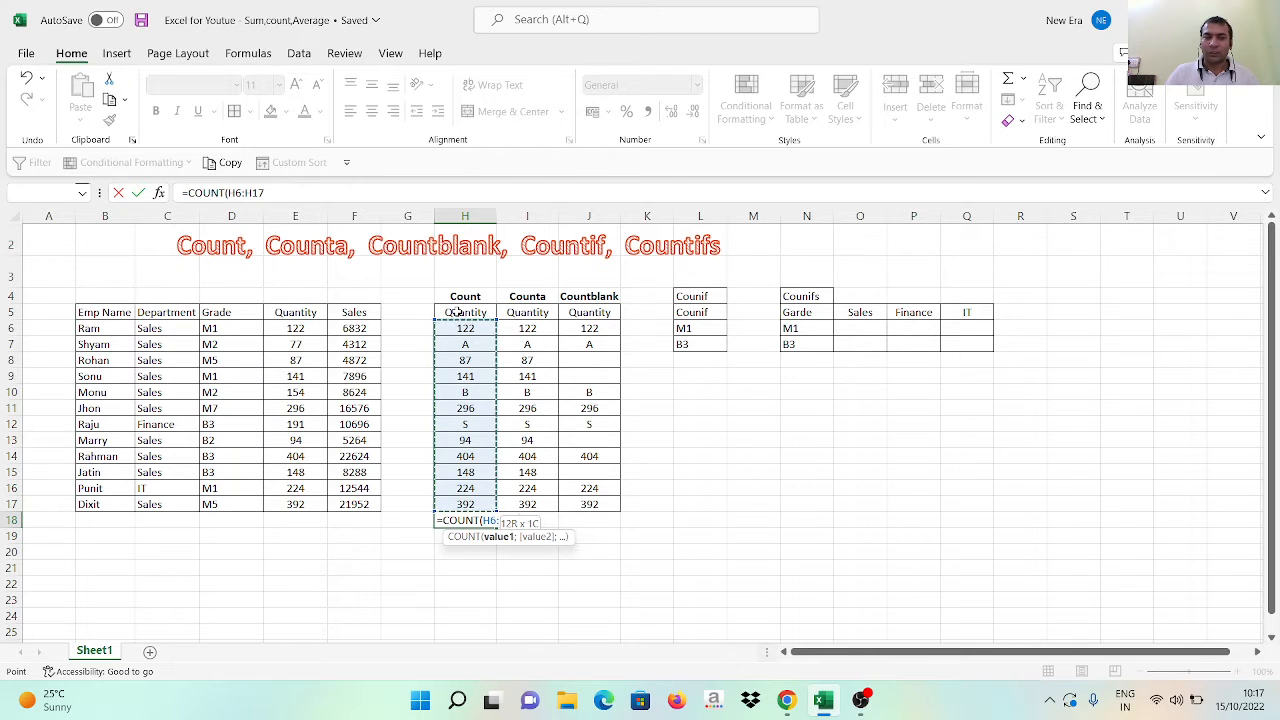
pyautogui.press('Return')
pyautogui.press('Up')
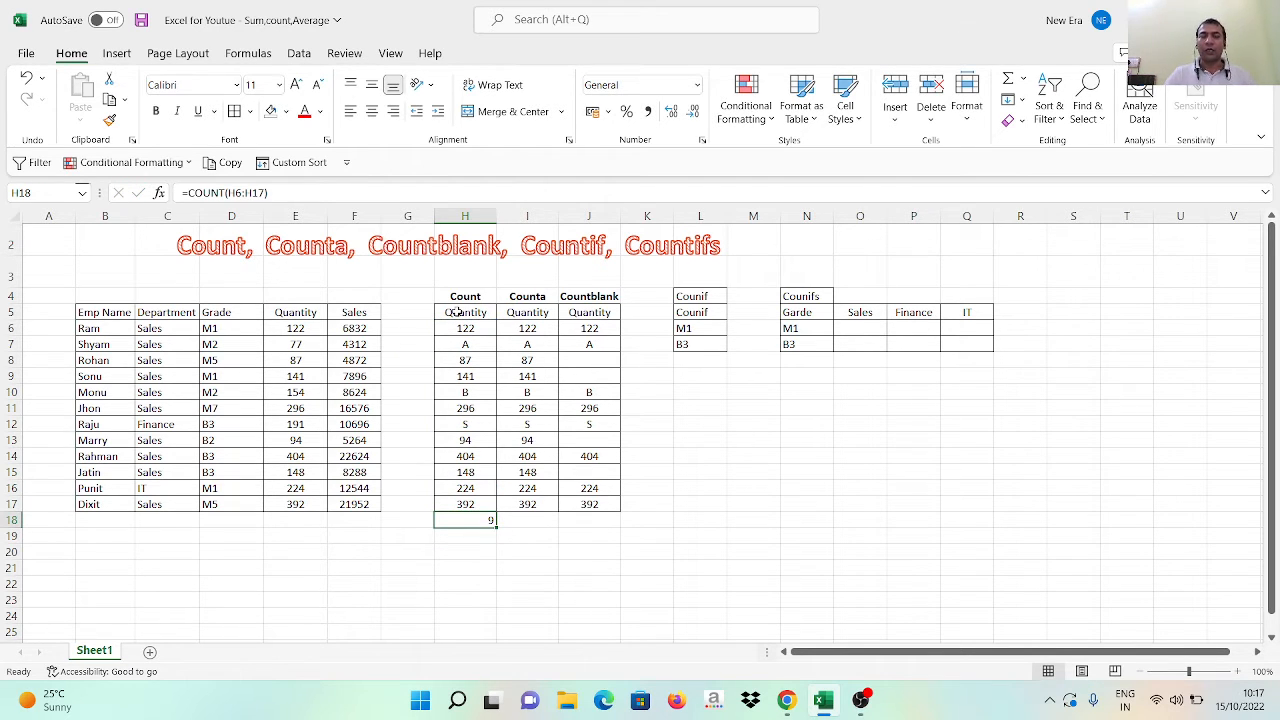
# Select the quantities H6:H17 to examine the full range covered by the COUNT formula
pyautogui.press('Up')
pyautogui.hotkey('ctrl', 'Up')
pyautogui.press('Down')
pyautogui.press('Down')
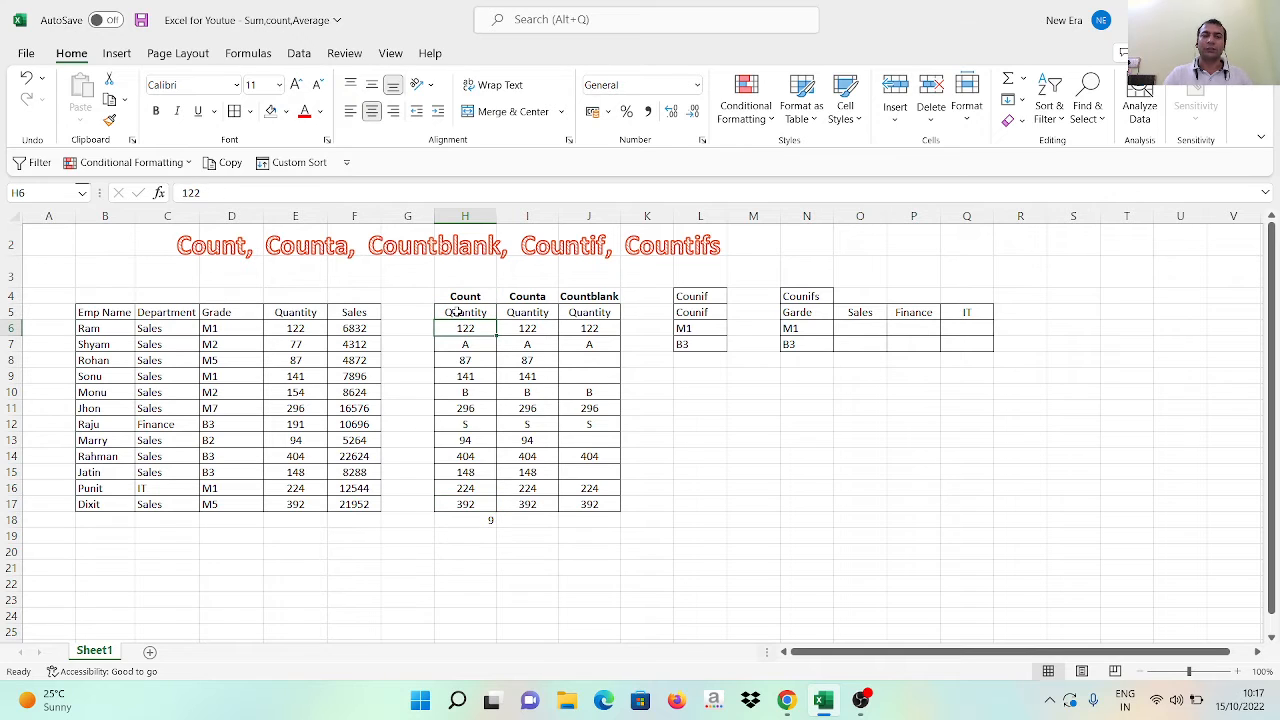
pyautogui.hotkey('ctrl', 'shift', 'Down')
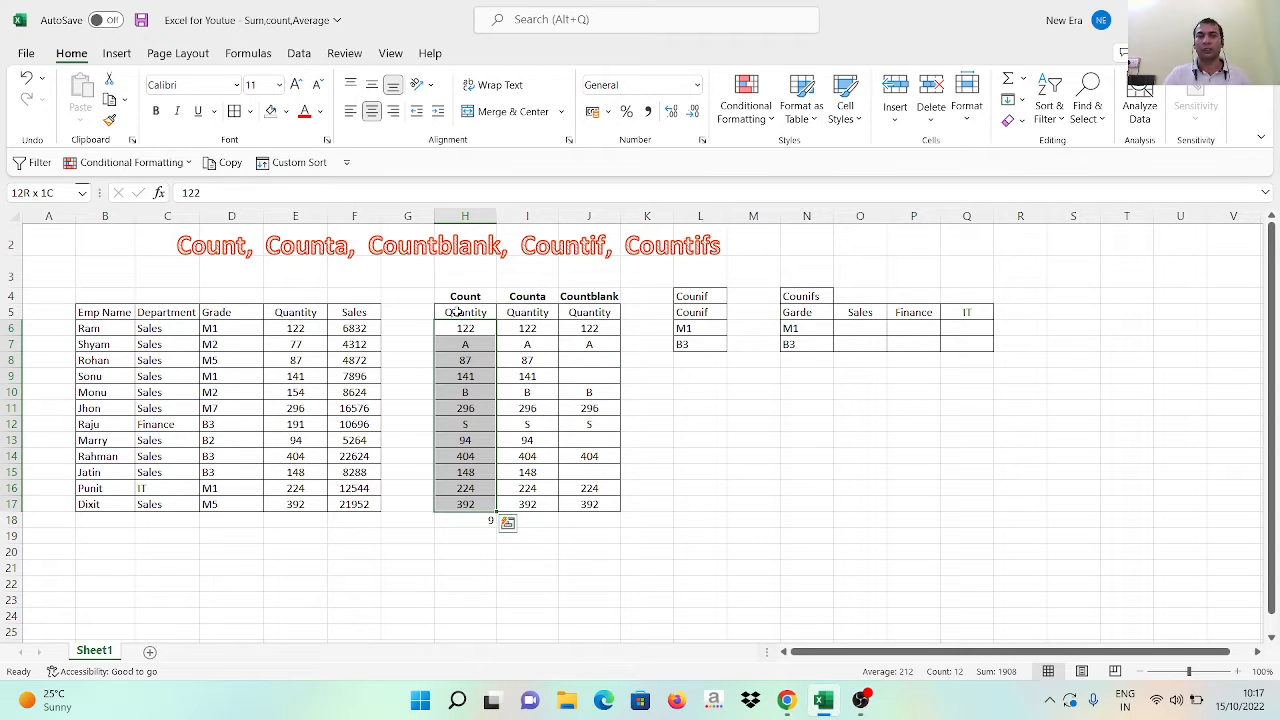
# Center the COUNT result horizontally in cell H18
pyautogui.press('Up')
pyautogui.press('Down')
pyautogui.hotkey('ctrl', 'Down')
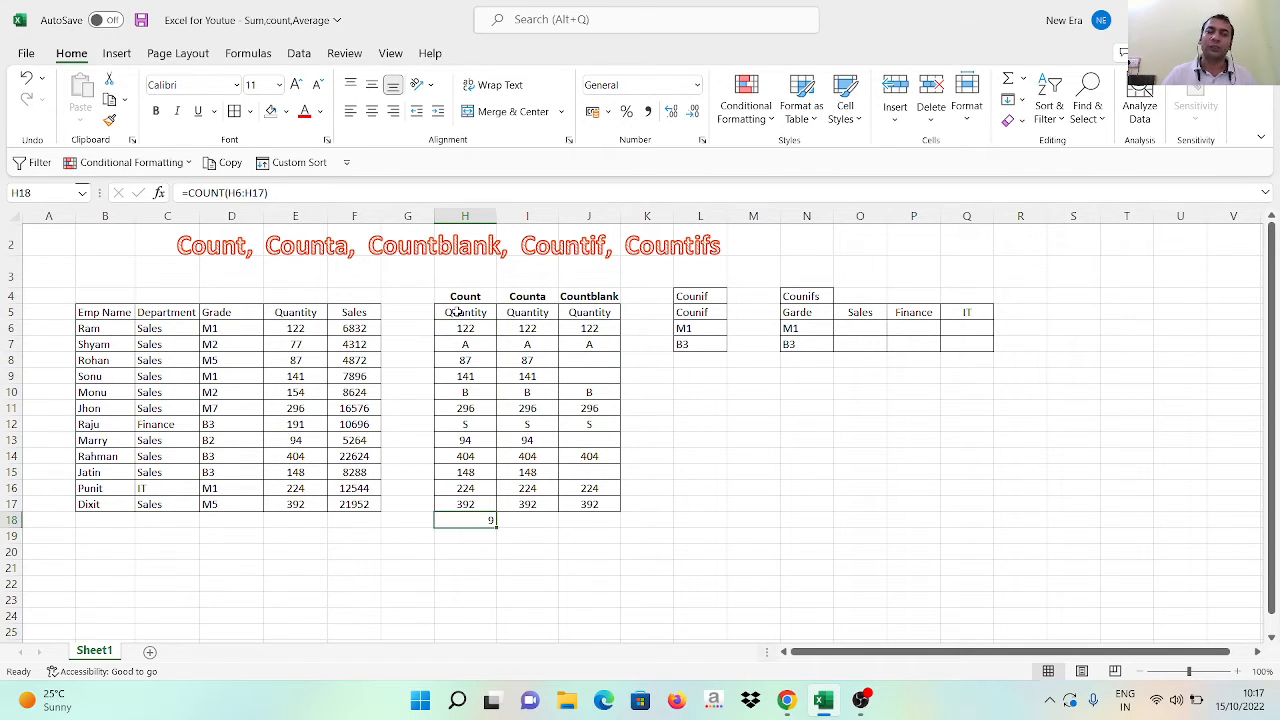
pyautogui.click(371, 111)
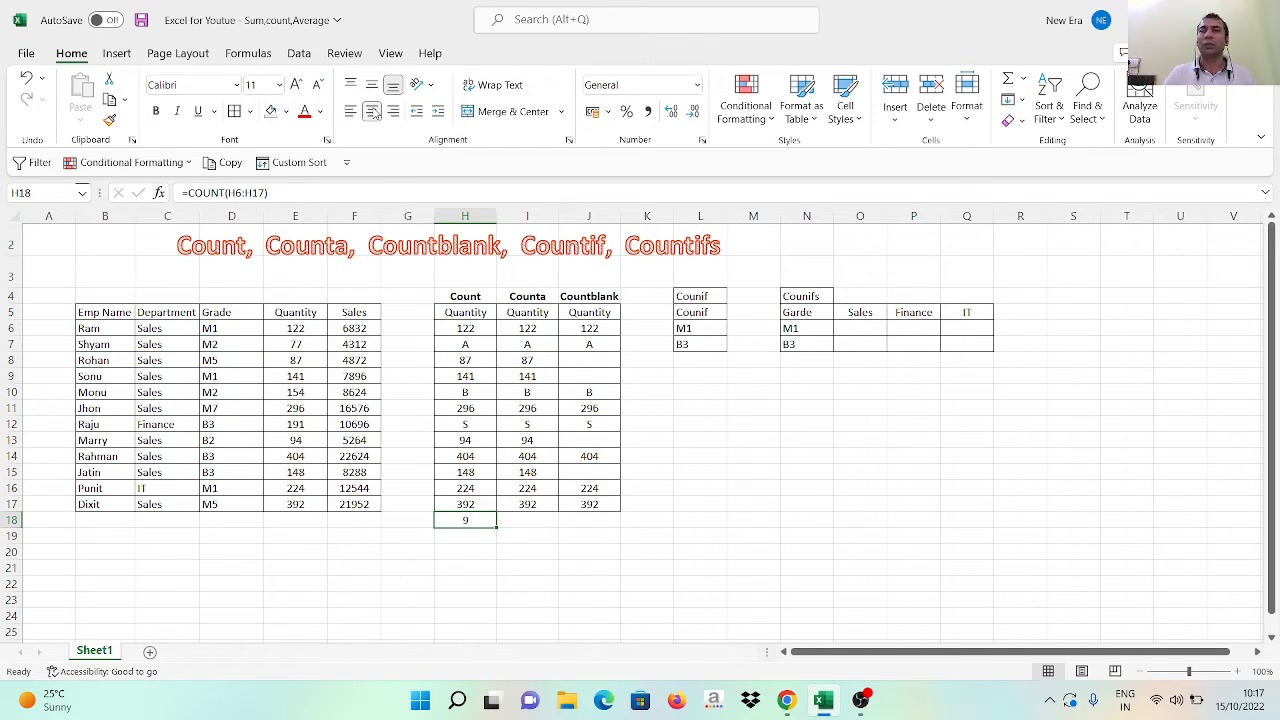
# Check the individual entries in the Count column for text among the numbers
pyautogui.press('Up')
pyautogui.press('Up')
pyautogui.press('Up')
pyautogui.press('Up')
pyautogui.press('Up')
pyautogui.press('Up')
pyautogui.press('Up')
pyautogui.press('Up')
pyautogui.press('Up')
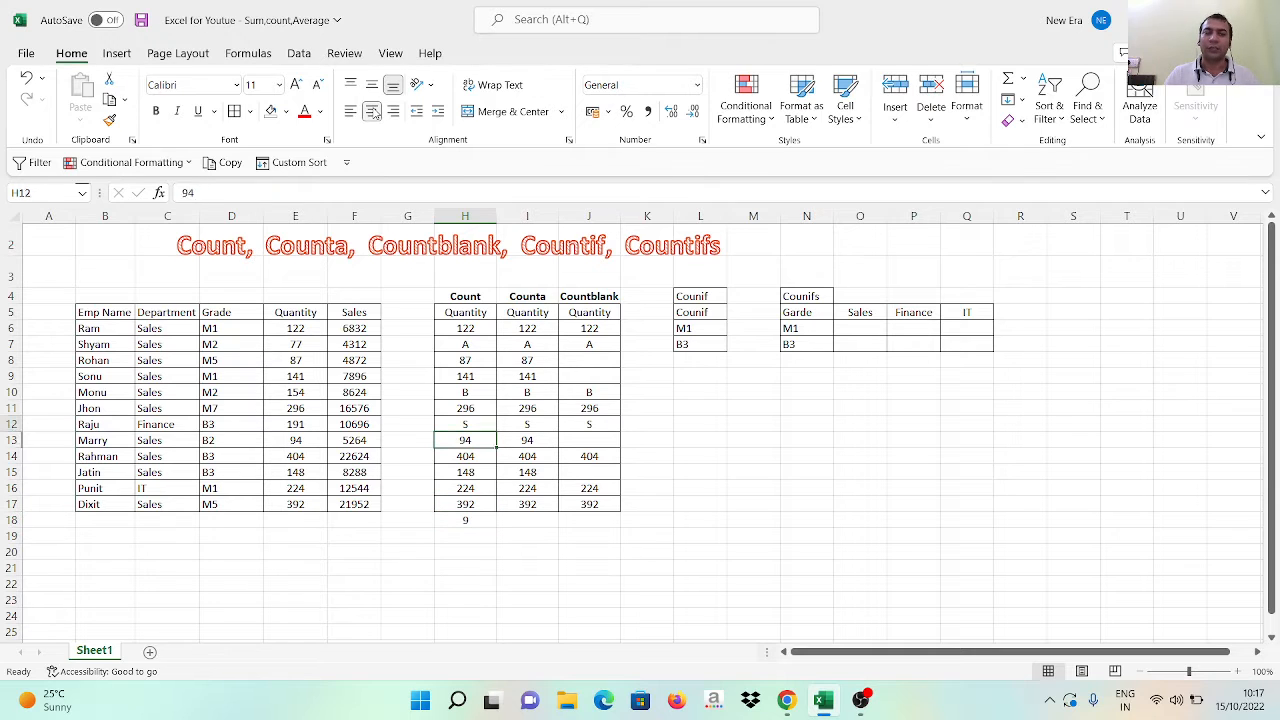
pyautogui.press('Up')
pyautogui.press('Up')
pyautogui.press('Down')
pyautogui.press('Down')
pyautogui.press('Down')
pyautogui.press('Down')
pyautogui.press('Down')
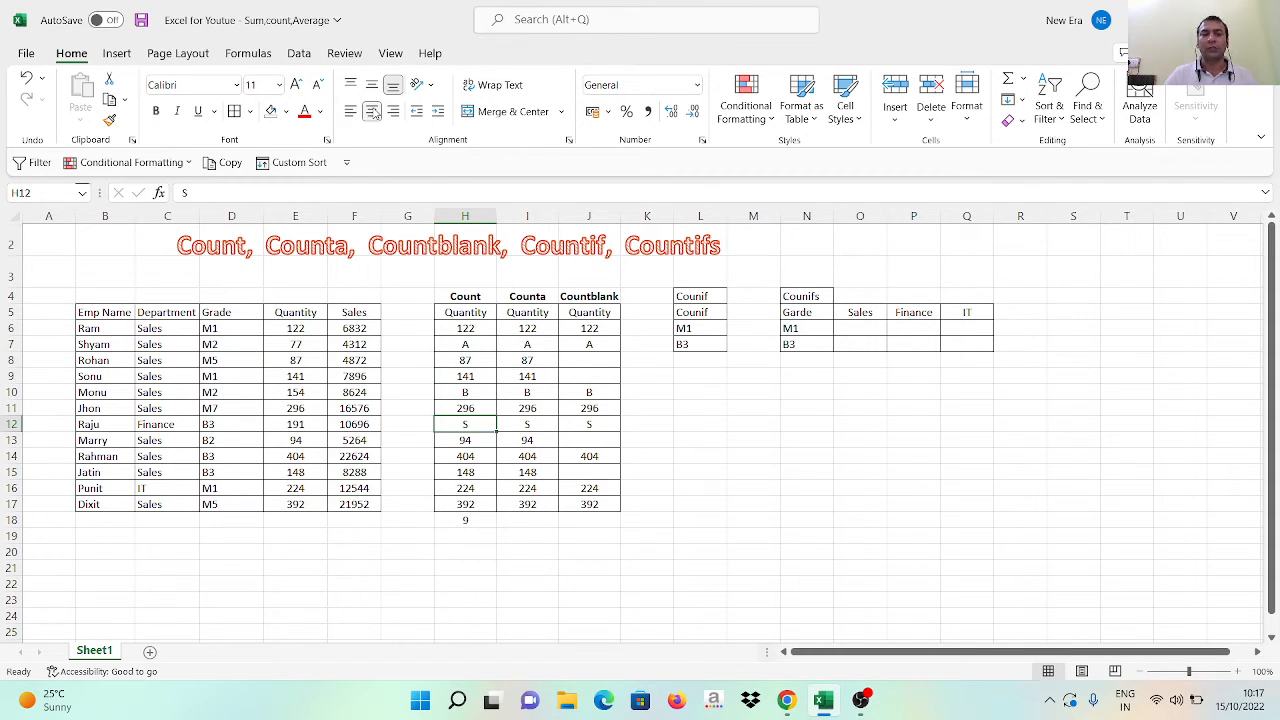
pyautogui.press('Down')
pyautogui.press('Down')
pyautogui.press('Down')
pyautogui.press('Down')
pyautogui.press('Down')
pyautogui.press('Down')
pyautogui.press('alt')
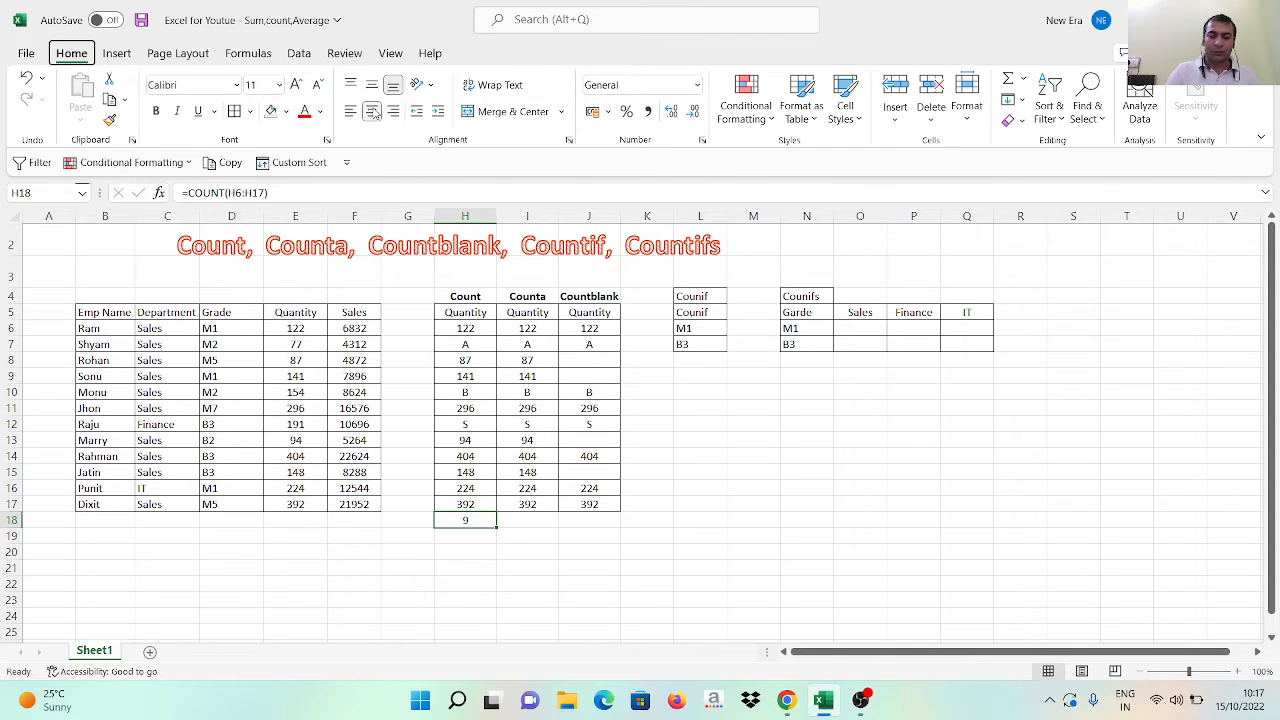
pyautogui.press('h')
pyautogui.press('b')
pyautogui.press('Escape')
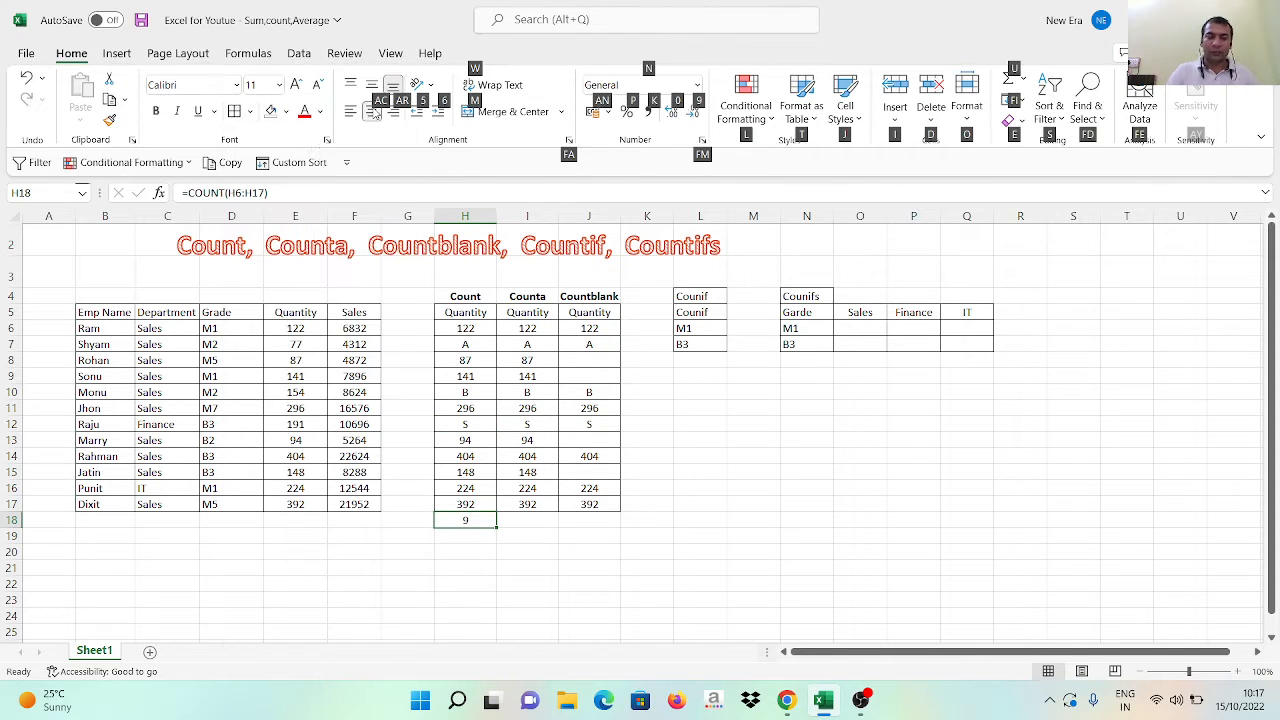
pyautogui.press('h')
pyautogui.press('Escape')
pyautogui.press('Up')
pyautogui.press('Up')
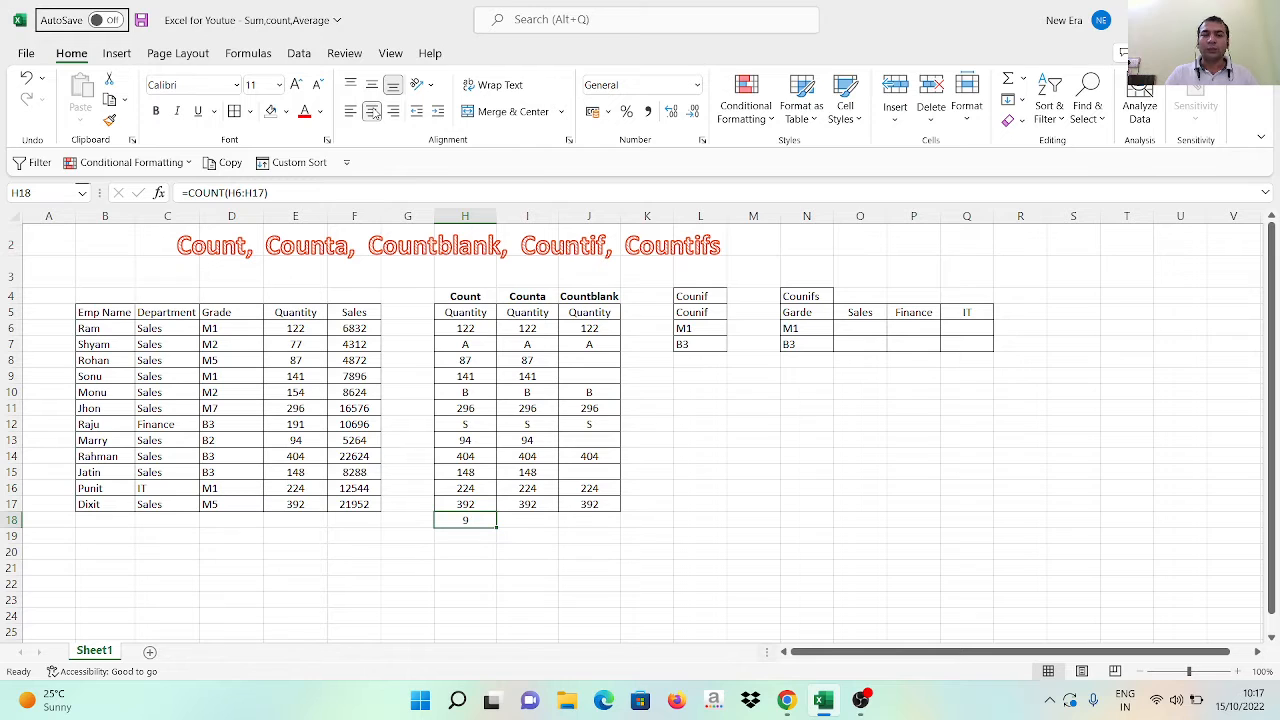
pyautogui.press('Escape')
# Compare the full range H6:H17 and its non-numeric cells with the COUNT formula in H18
pyautogui.press('Up')
pyautogui.press('Up')
pyautogui.hotkey('ctrl', 'Up')
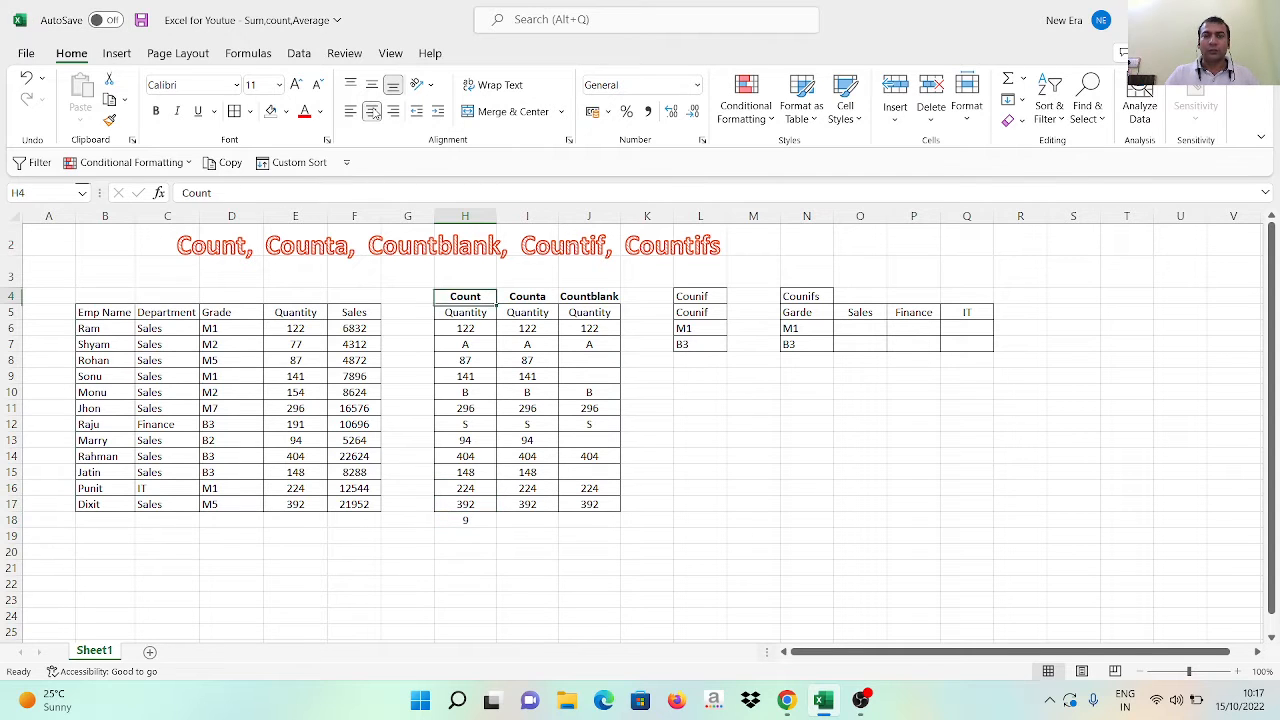
pyautogui.press('Down')
pyautogui.press('Down')
pyautogui.hotkey('ctrl', 'shift', 'Down')
pyautogui.hotkey('shift', 'Up')
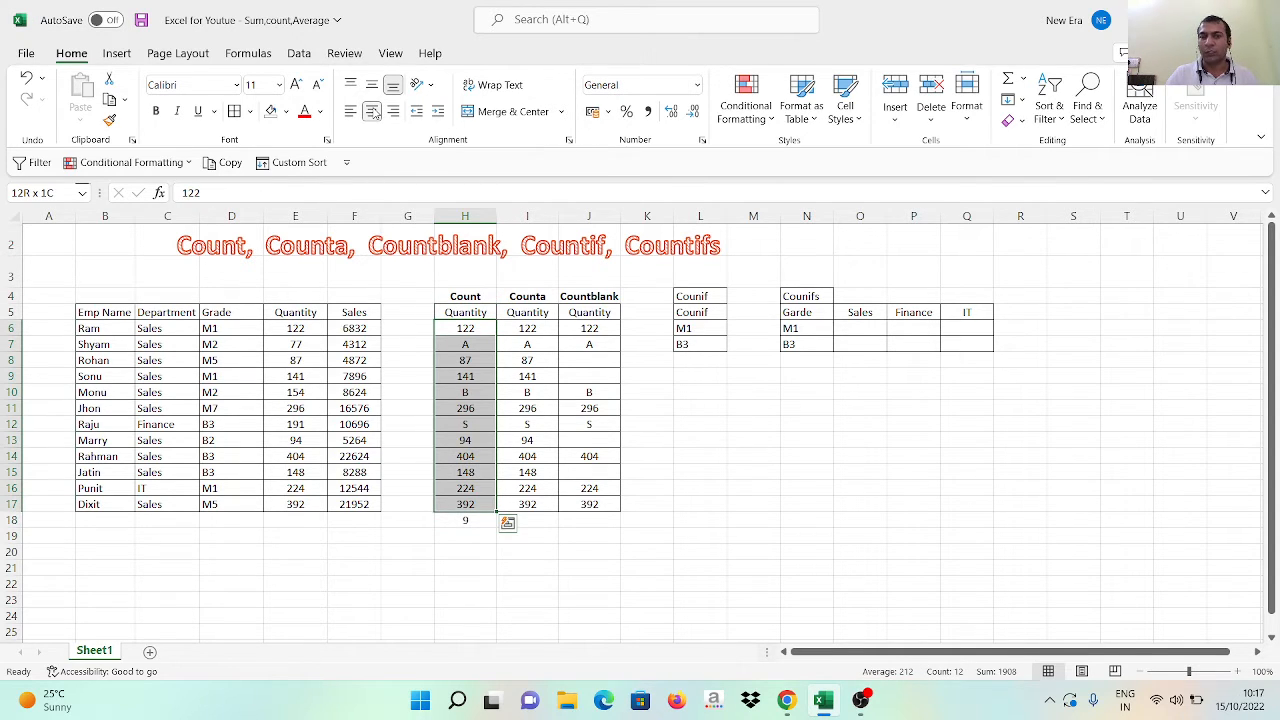
pyautogui.press('Left')
pyautogui.press('Right')
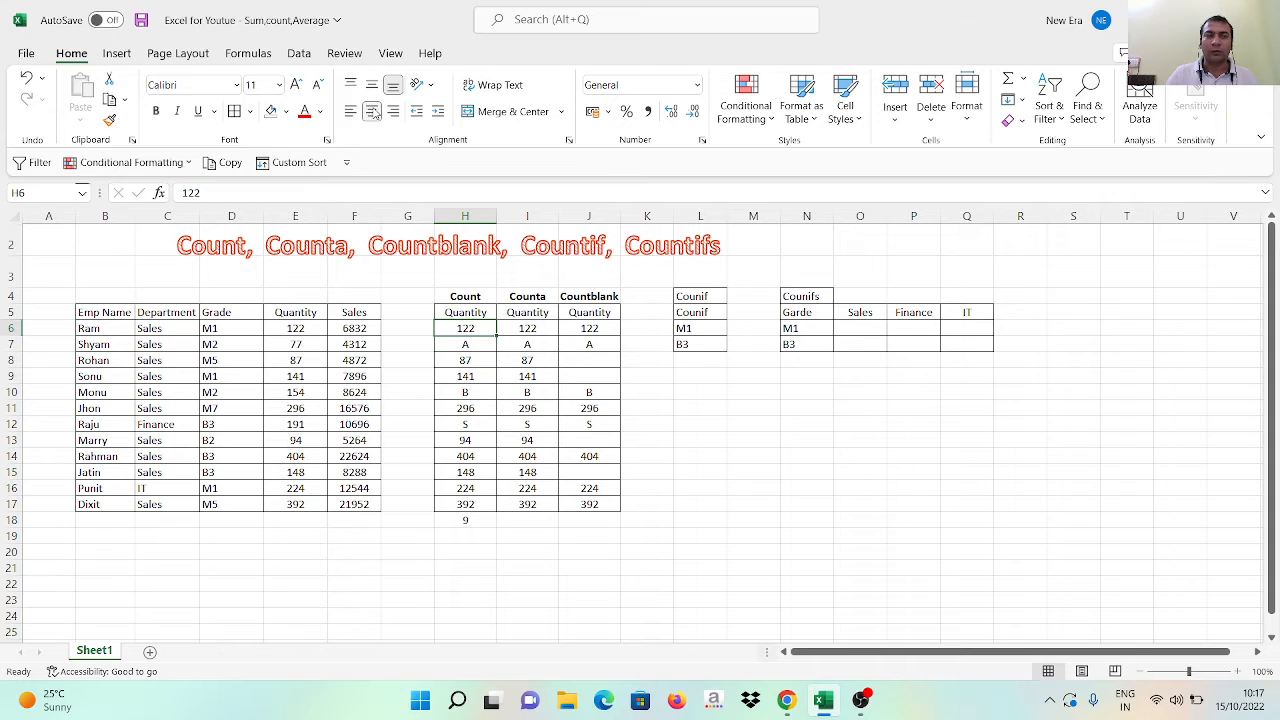
pyautogui.press('Down')
pyautogui.press('Down')
pyautogui.press('Down')
pyautogui.press('Down')
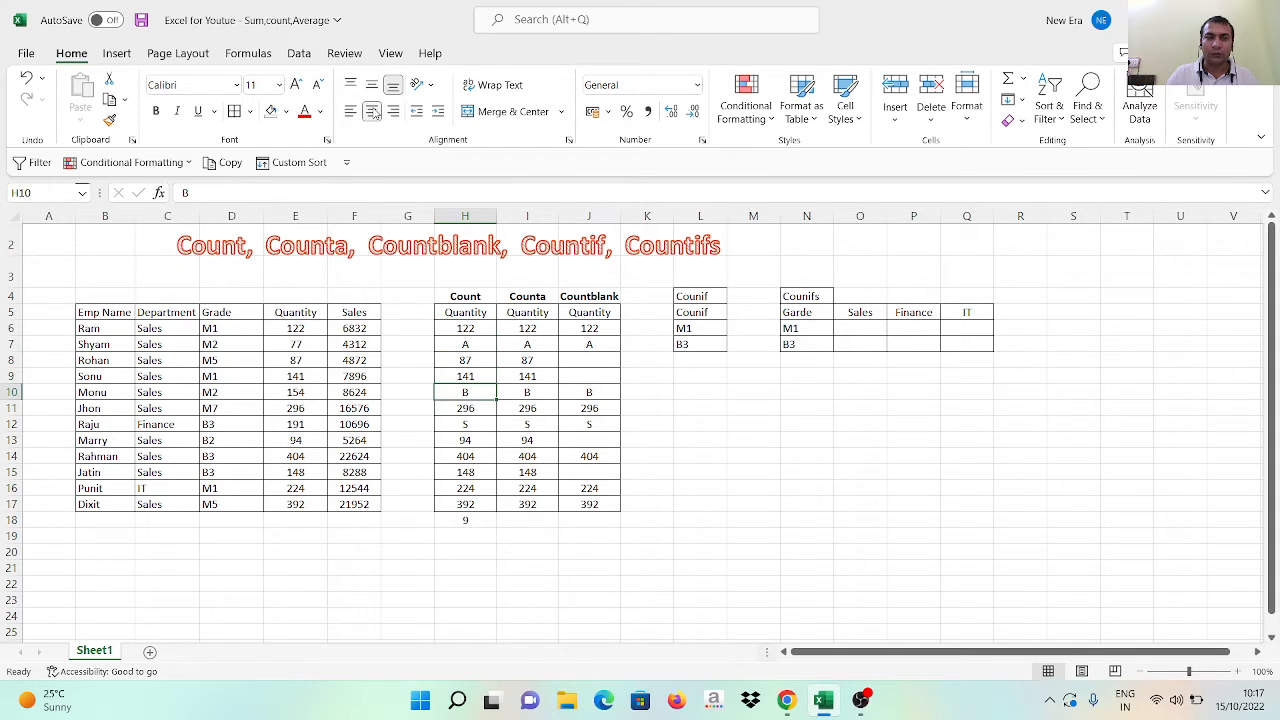
pyautogui.press('Down')
pyautogui.press('Down')
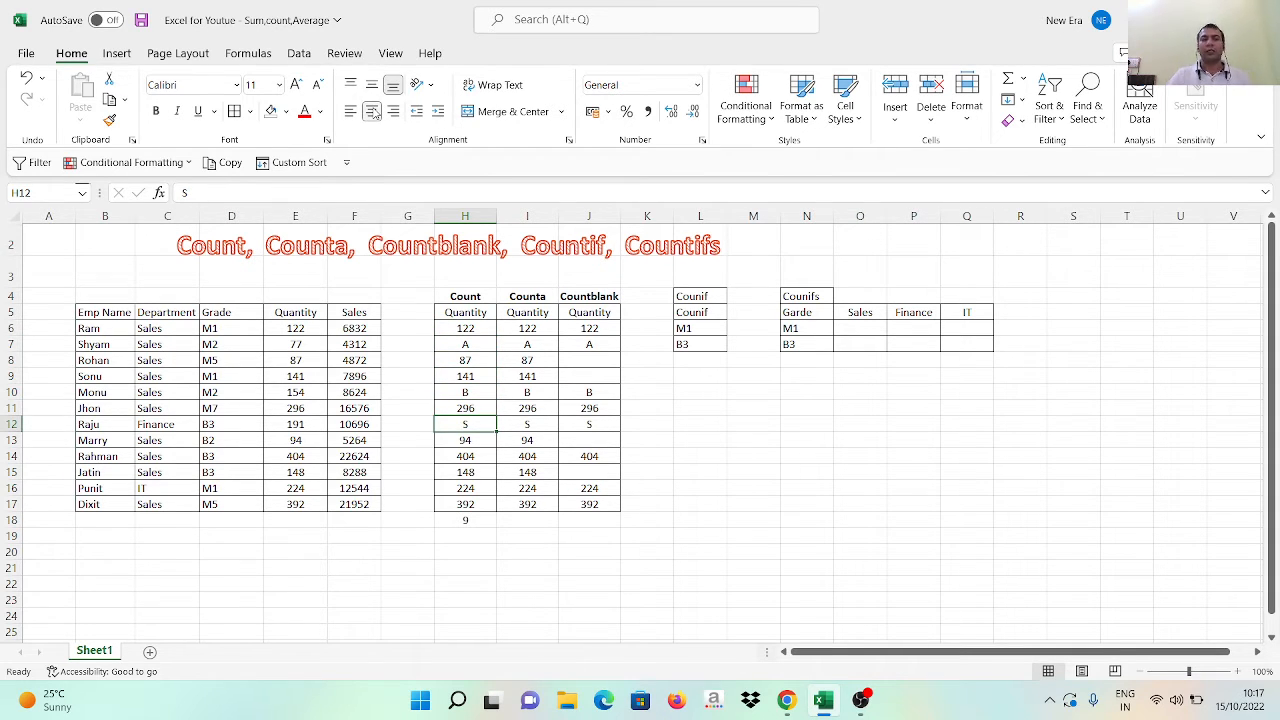
pyautogui.hotkey('ctrl', 'Down')
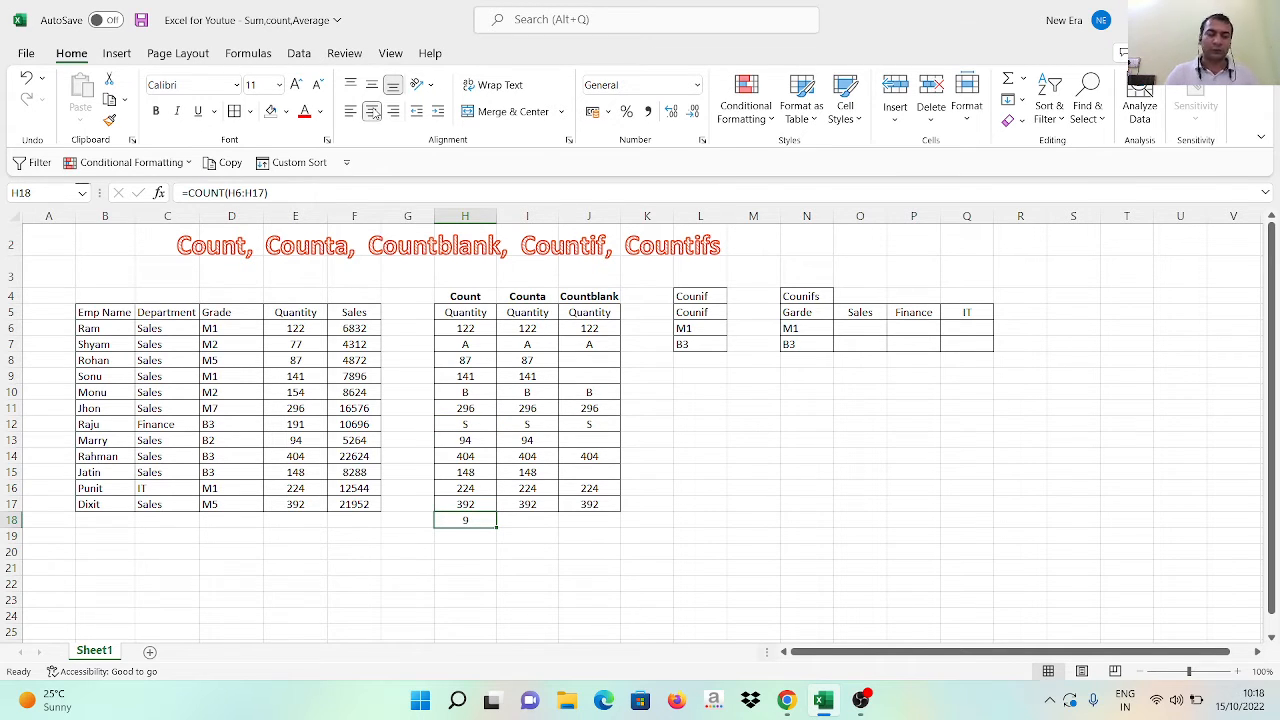
# Enter =COUNTA(I6:I17) in cell I18 below the Counta column and center its result
pyautogui.press('Left')
pyautogui.press('Right')
pyautogui.press('Right')
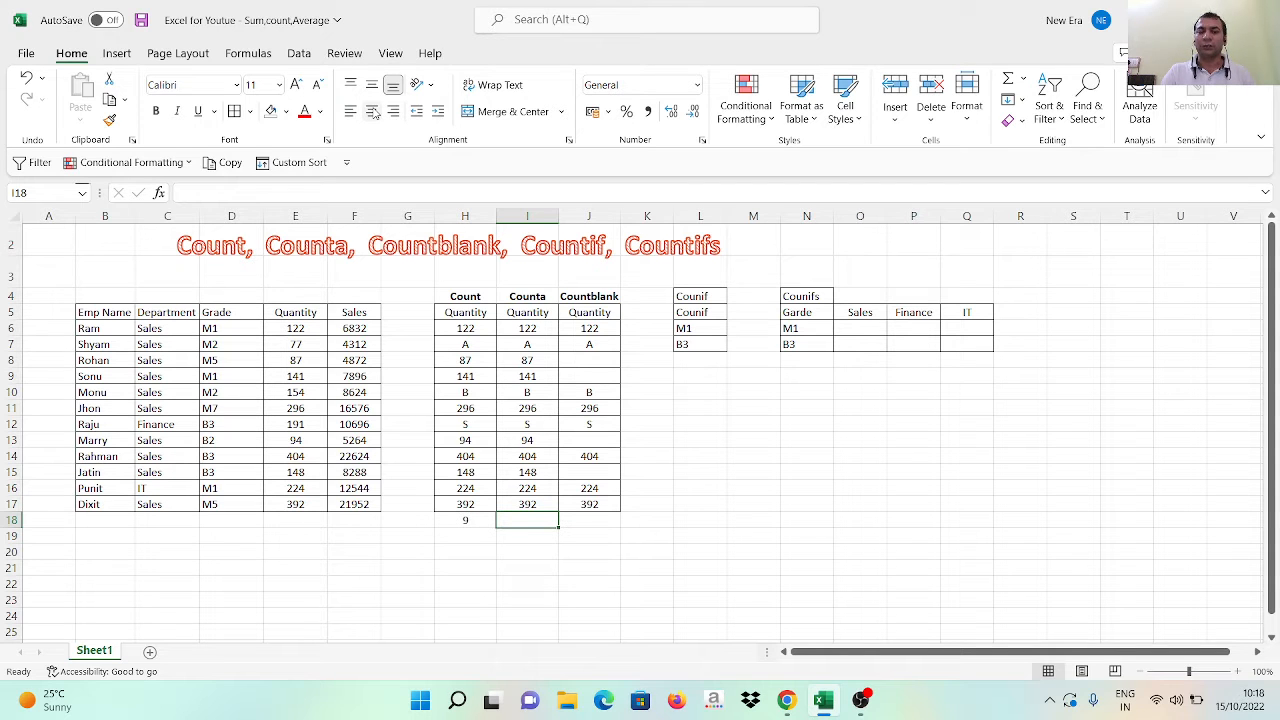
pyautogui.write('=COUN')
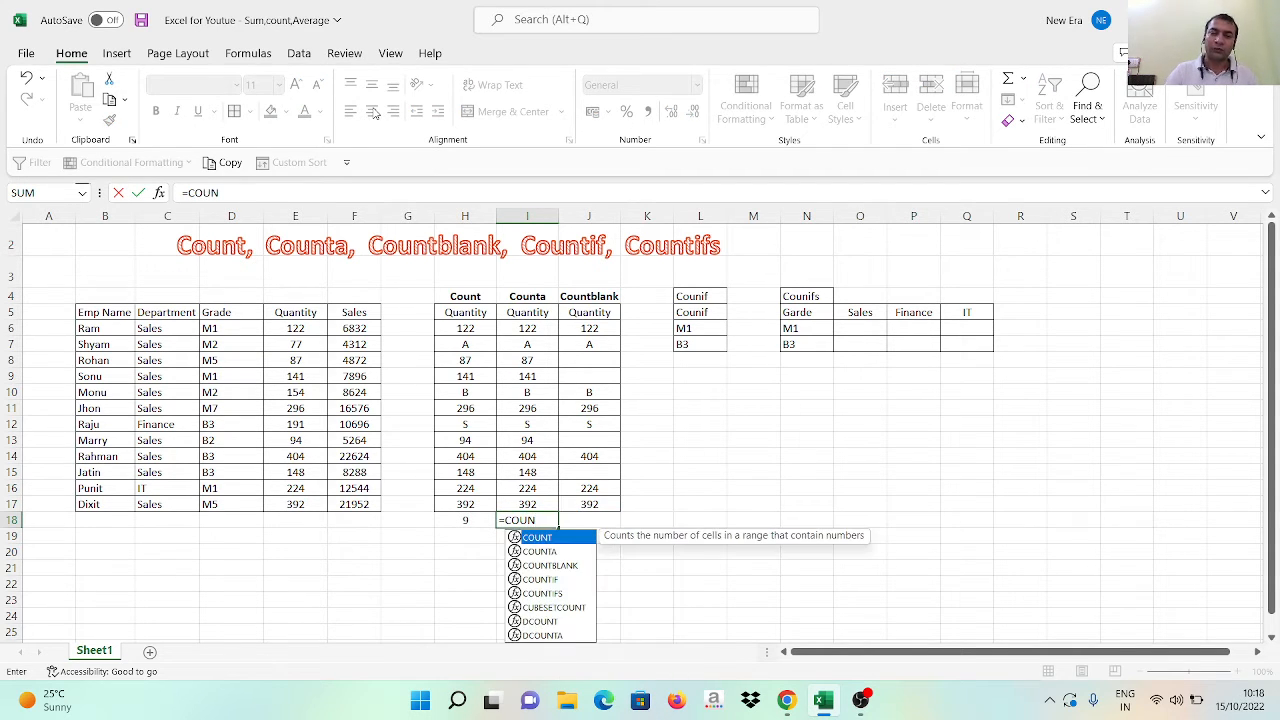
pyautogui.press('Down')
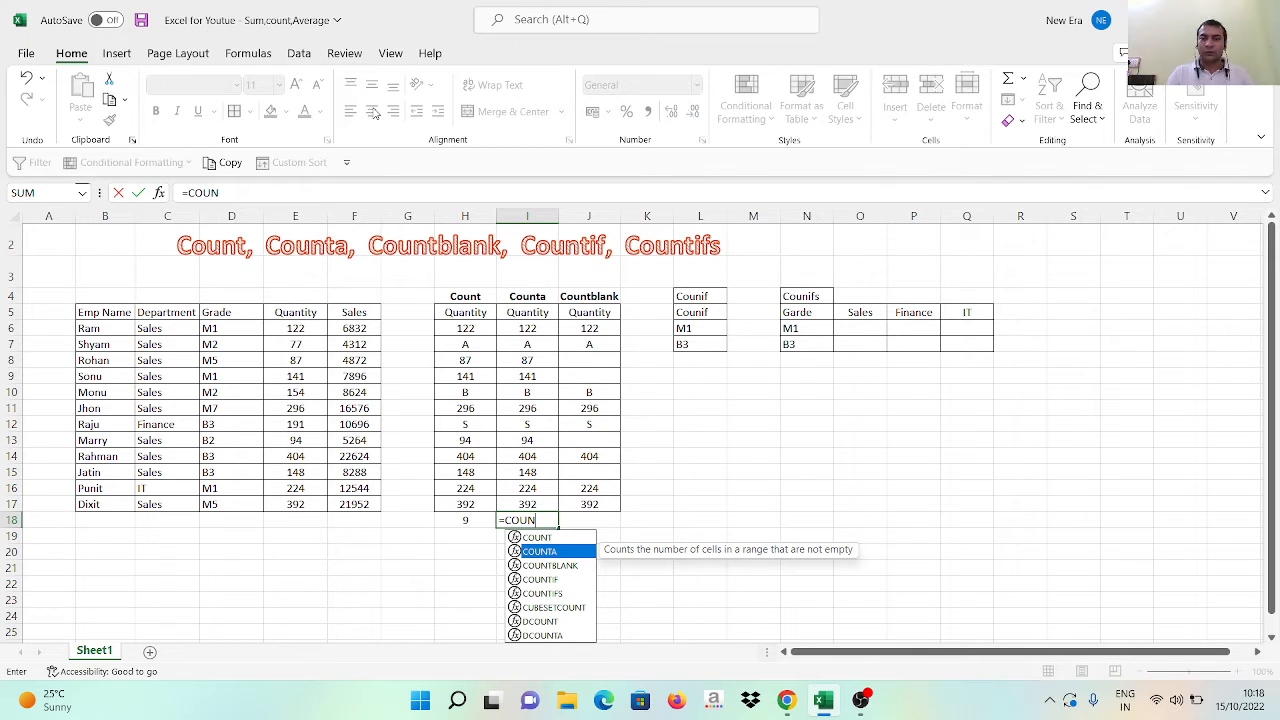
pyautogui.press('Tab')
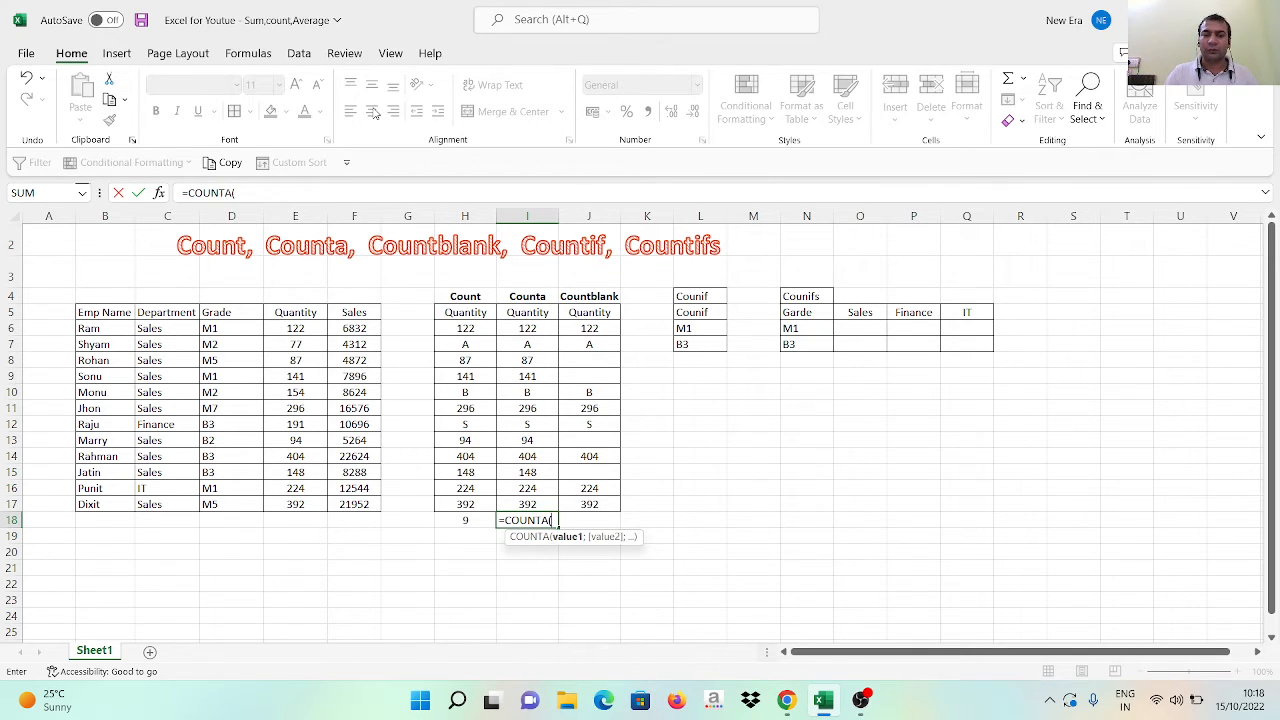
pyautogui.press('Up')
pyautogui.press('Up')
pyautogui.press('Up')
pyautogui.press('Up')
pyautogui.press('Up')
pyautogui.press('Up')
pyautogui.press('Up')
pyautogui.press('Up')
pyautogui.press('Up')
pyautogui.press('Up')
pyautogui.press('Up')
pyautogui.press('Up')
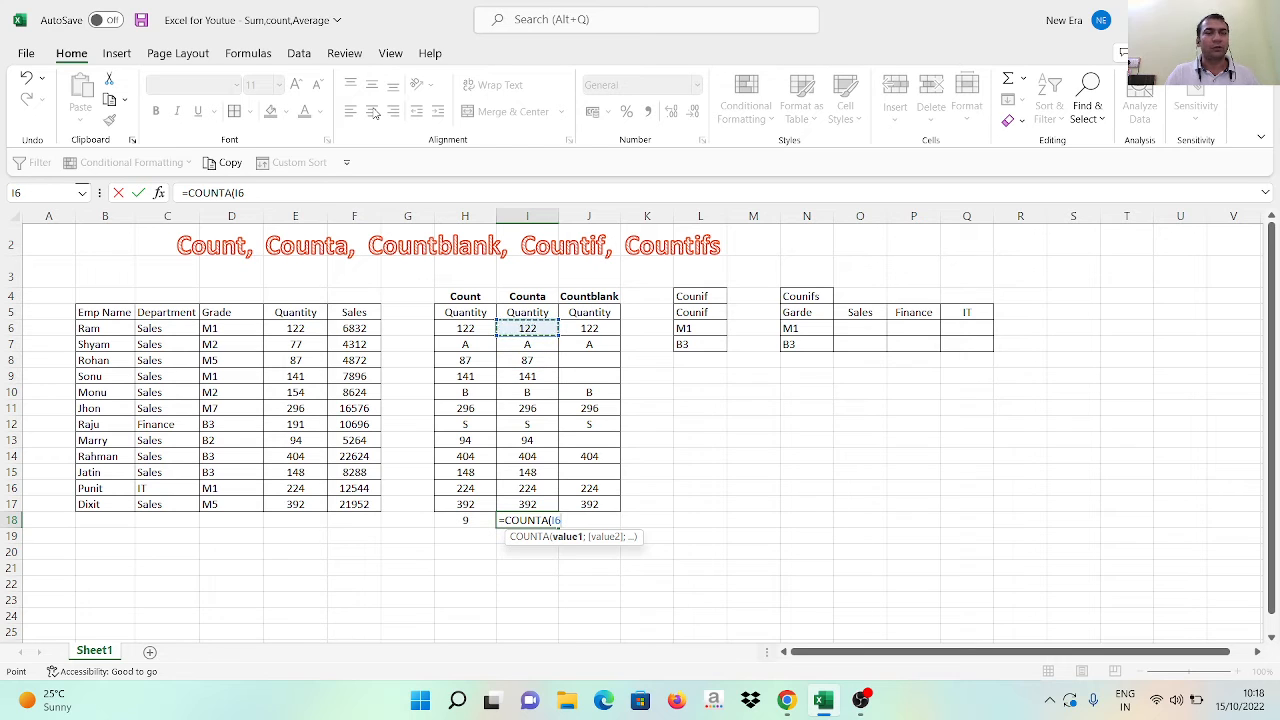
pyautogui.hotkey('shift', 'Down')
pyautogui.hotkey('shift', 'Down')
pyautogui.hotkey('shift', 'Down')
pyautogui.hotkey('shift', 'Down')
pyautogui.hotkey('shift', 'Down')
pyautogui.hotkey('shift', 'Down')
pyautogui.hotkey('shift', 'Down')
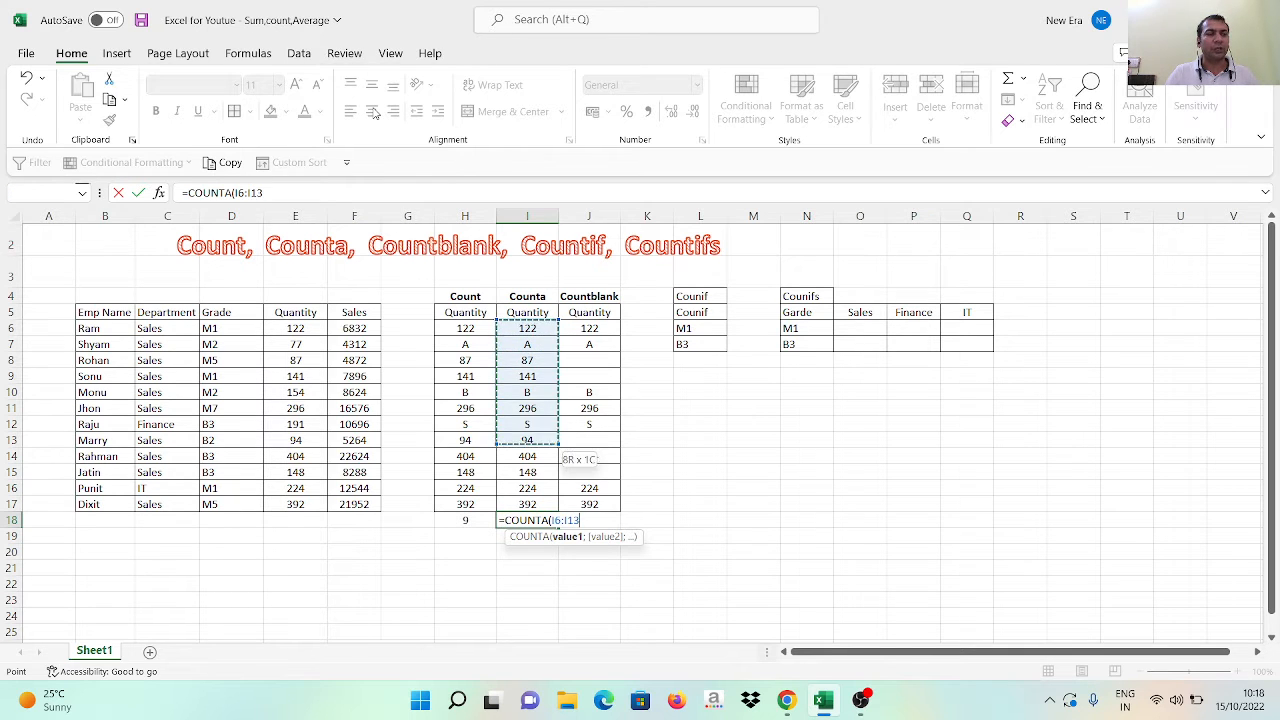
pyautogui.hotkey('shift', 'Down')
pyautogui.hotkey('shift', 'Down')
pyautogui.hotkey('shift', 'Down')
pyautogui.hotkey('shift', 'Down')
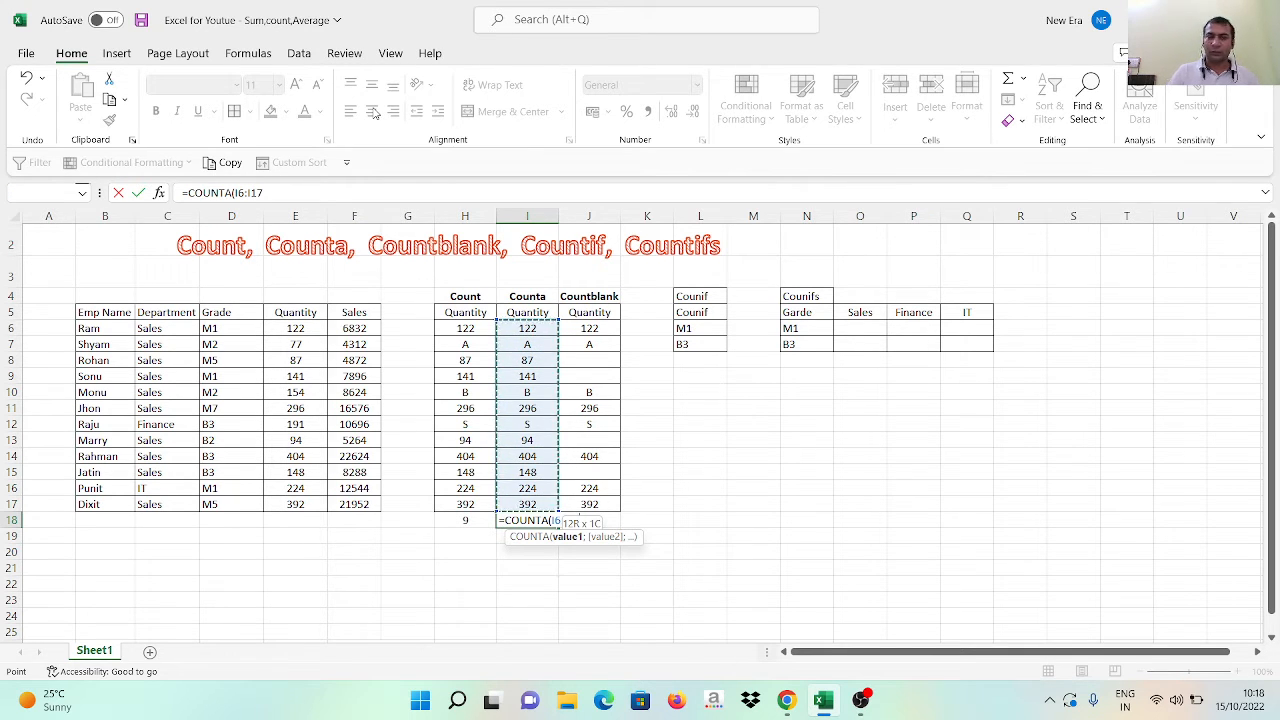
pyautogui.press('Return')
pyautogui.press('Up')
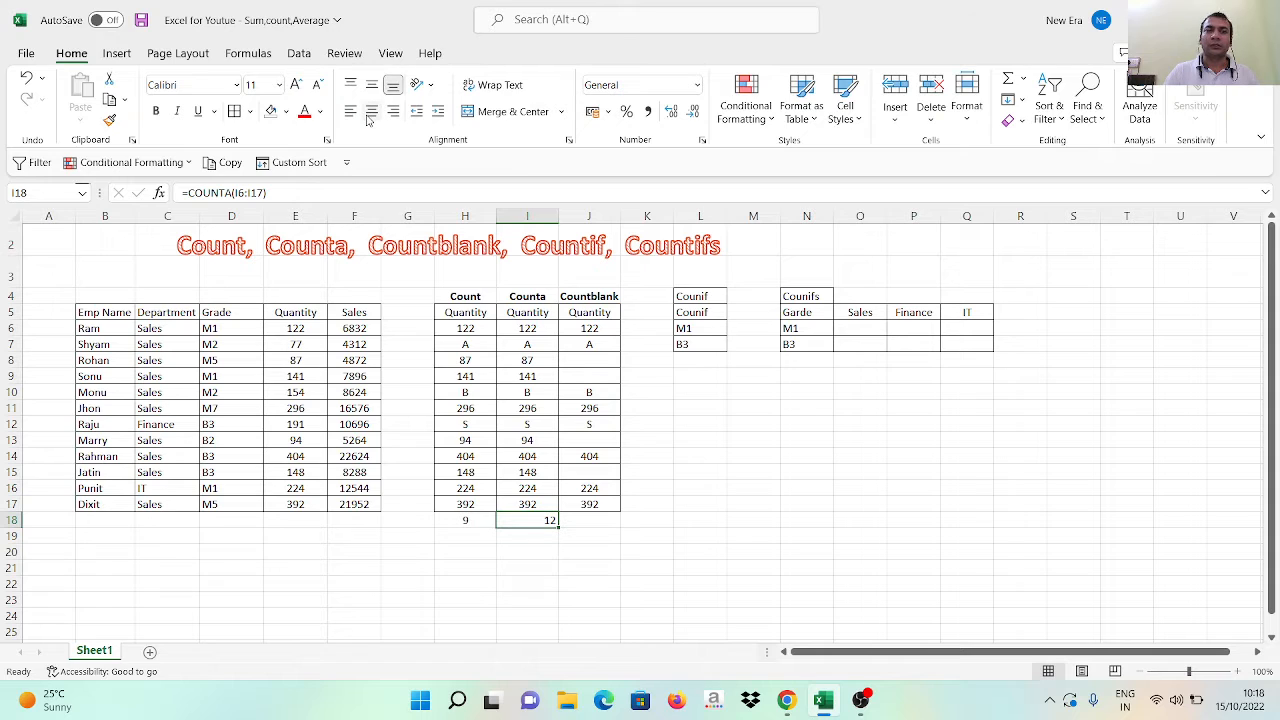
pyautogui.click(370, 112)
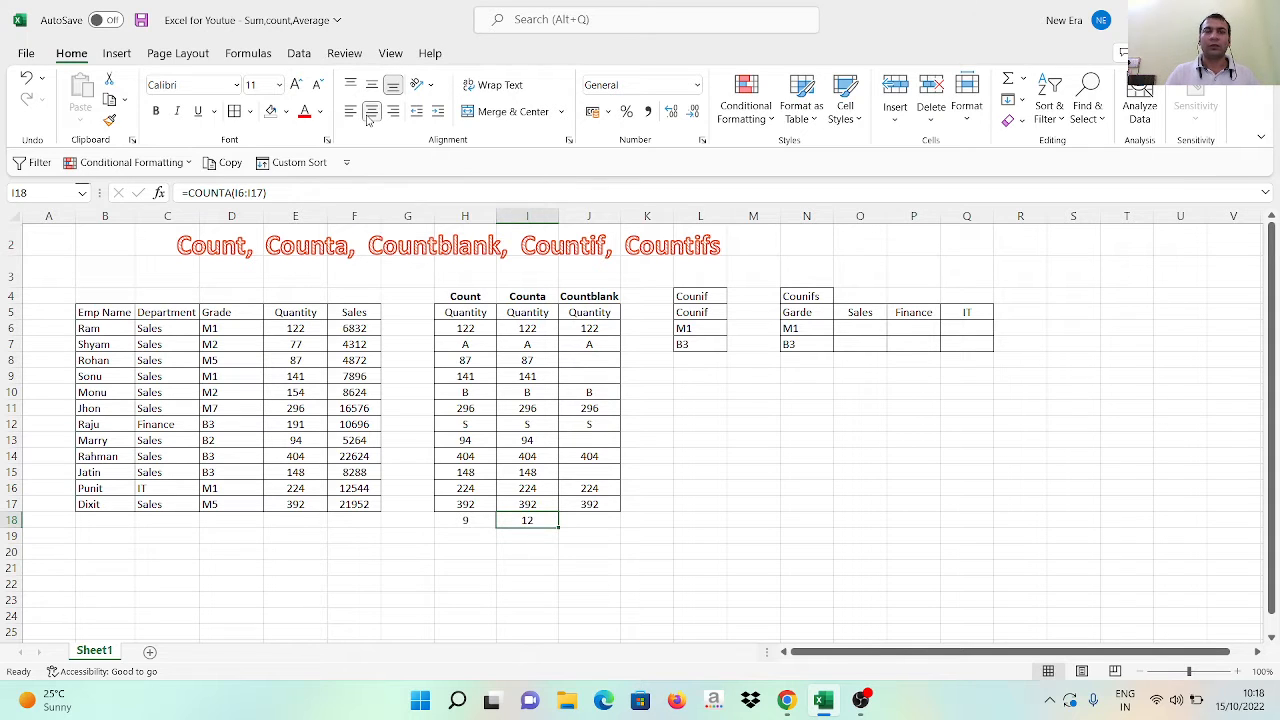
# Review the Counta entries in I6:I17 and compare the COUNTA formula in I18 with the COUNT formula in H18
pyautogui.press('Left')
pyautogui.press('Right')
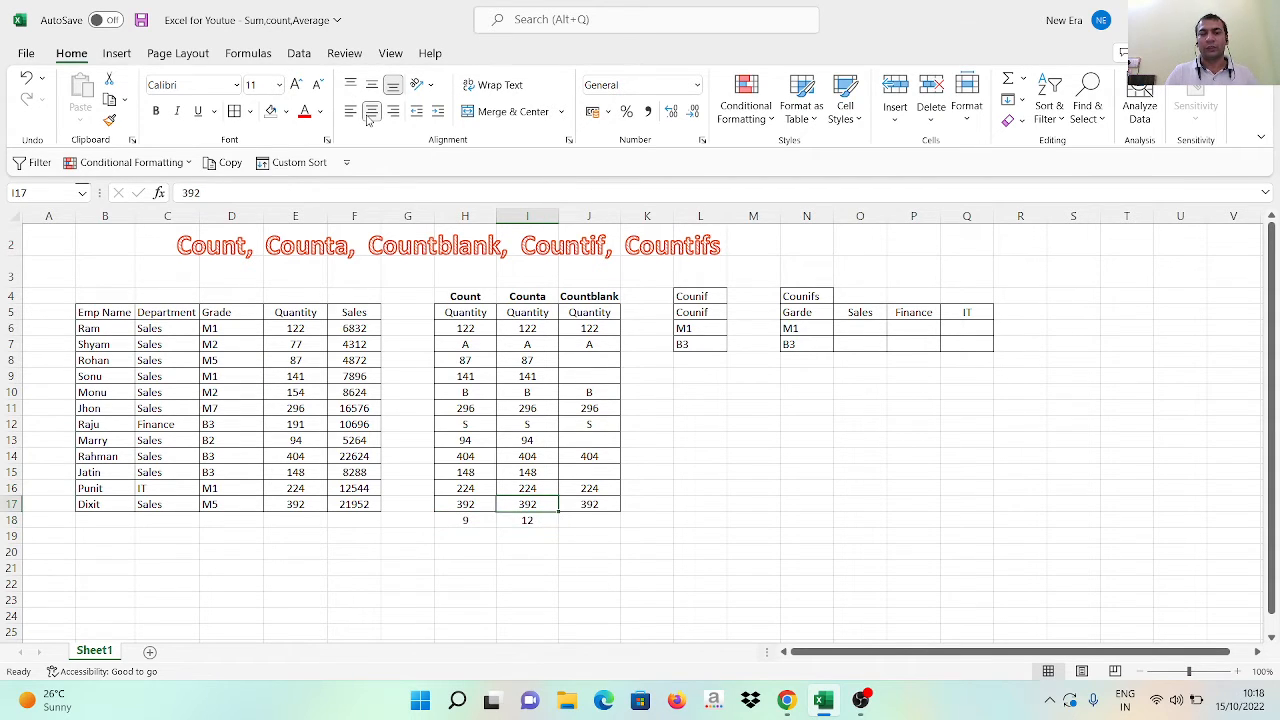
pyautogui.hotkey('ctrl', 'Up')
pyautogui.press('Down')
pyautogui.press('Down')
pyautogui.hotkey('shift', 'Down')
pyautogui.hotkey('shift', 'Down')
pyautogui.hotkey('shift', 'Down')
pyautogui.hotkey('shift', 'Down')
pyautogui.hotkey('shift', 'Down')
pyautogui.hotkey('shift', 'Down')
pyautogui.hotkey('shift', 'Down')
pyautogui.hotkey('shift', 'Down')
pyautogui.hotkey('shift', 'Down')
pyautogui.hotkey('shift', 'Down')
pyautogui.hotkey('shift', 'Down')
pyautogui.hotkey('shift', 'Down')
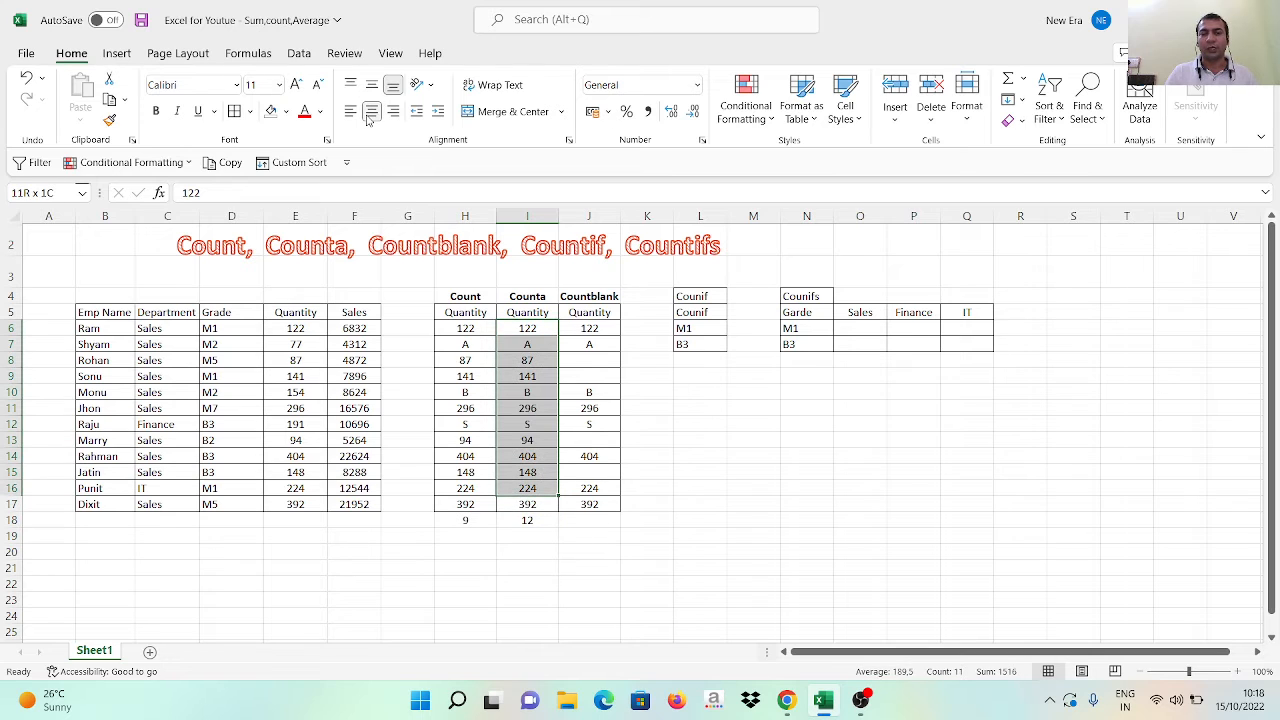
pyautogui.press('Left')
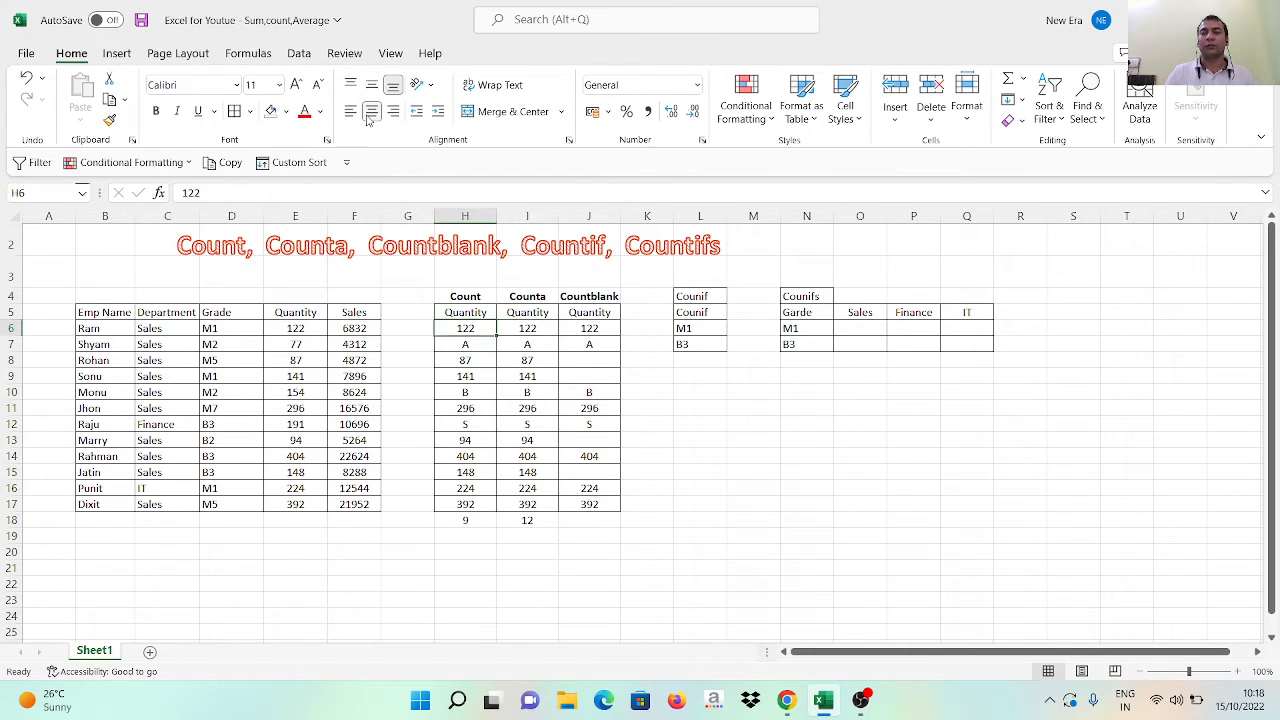
pyautogui.press('Right')
pyautogui.hotkey('ctrl', 'Down')
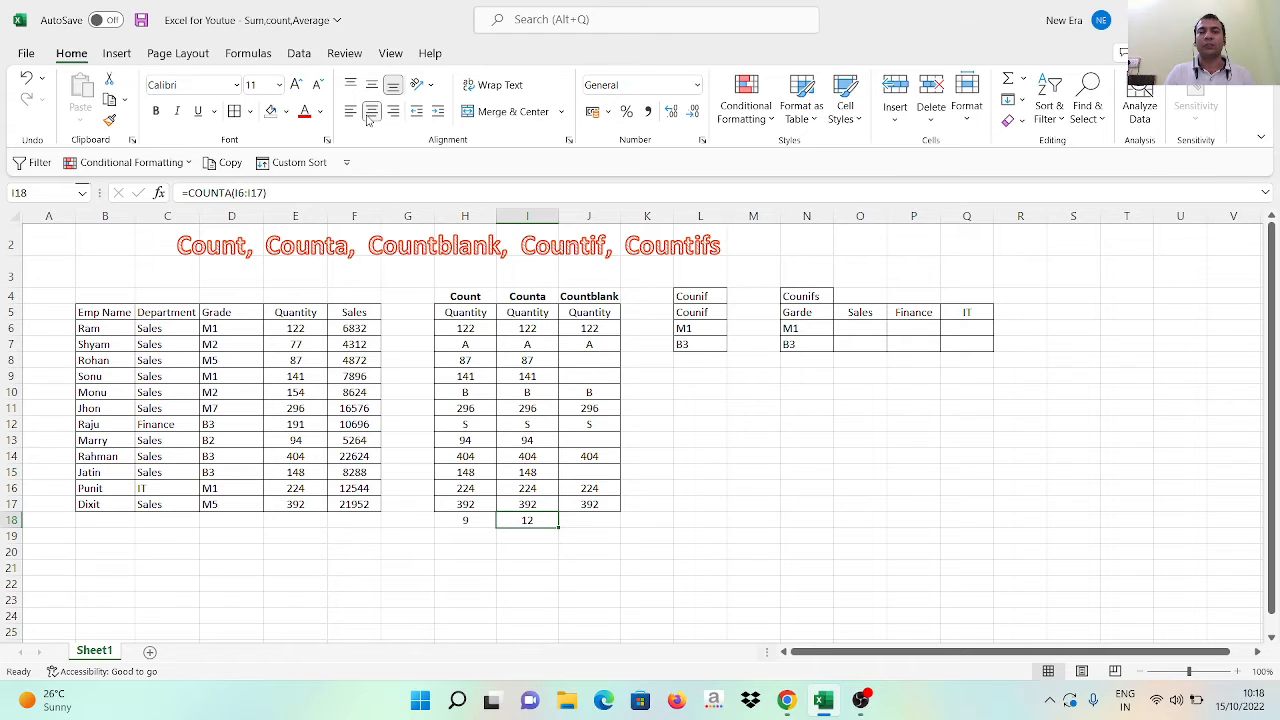
pyautogui.press('Left')
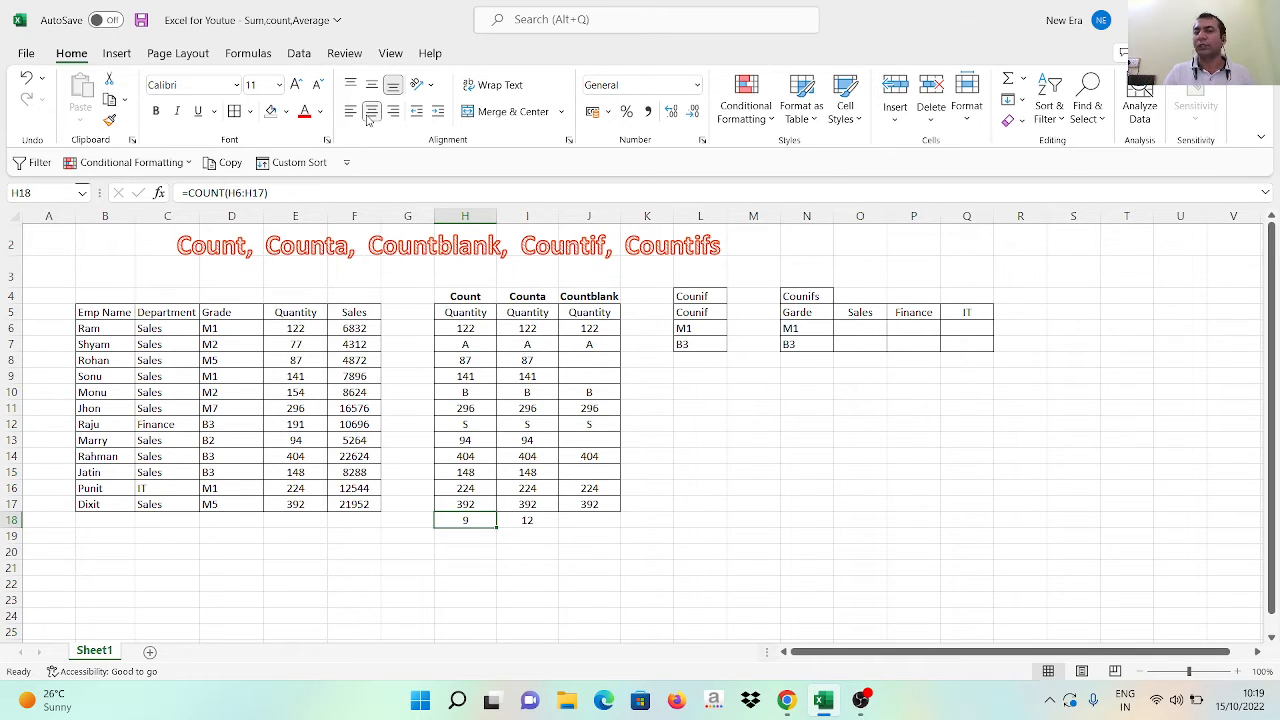
# Enter =COUNTBLANK(J6:J17) in cell J18 below the Countblank column and center its result
pyautogui.press('Right')
pyautogui.press('Right')
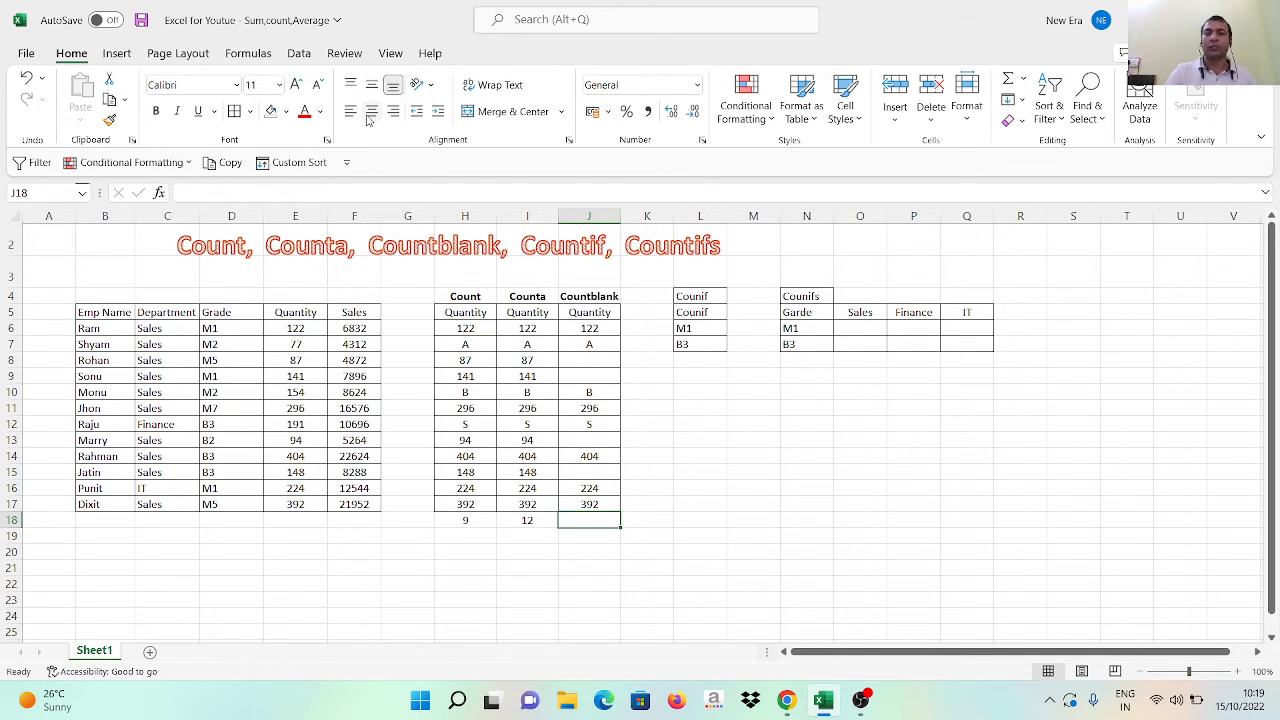
pyautogui.write('=CO')
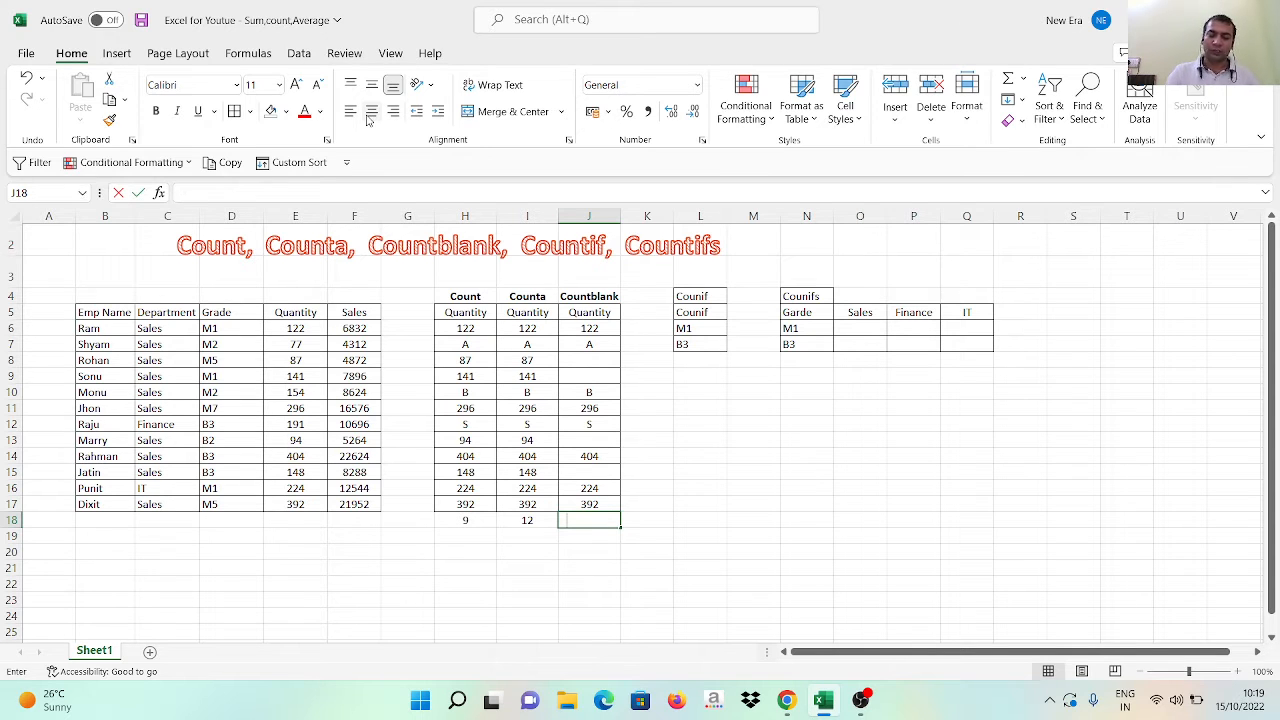
pyautogui.write('UN')
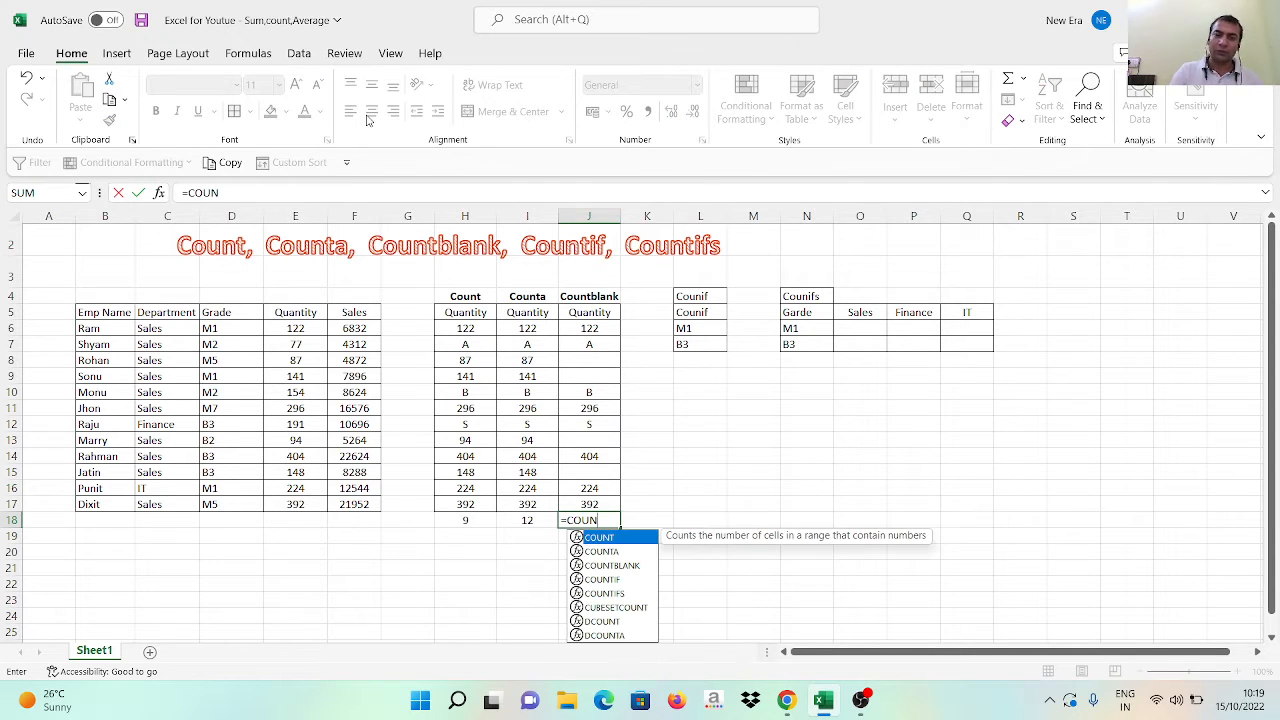
pyautogui.press('Down')
pyautogui.press('Down')
pyautogui.press('Tab')
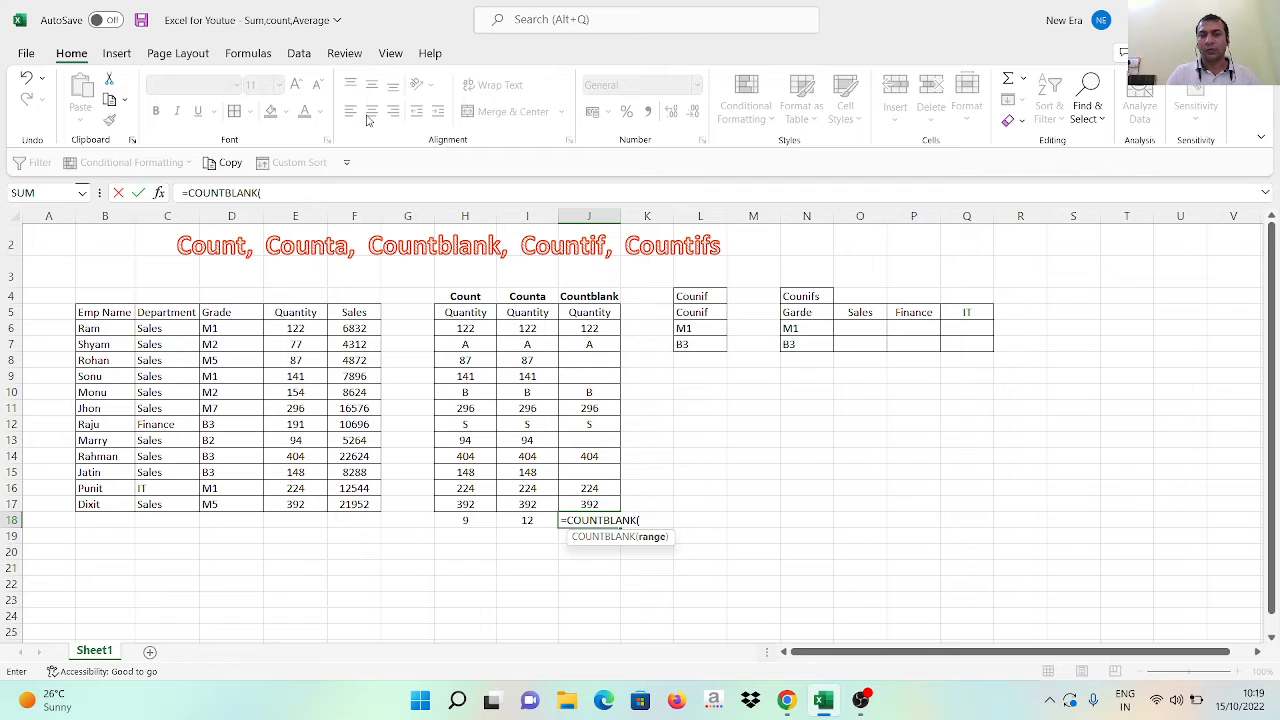
pyautogui.press('Up')
pyautogui.press('Up')
pyautogui.press('Up')
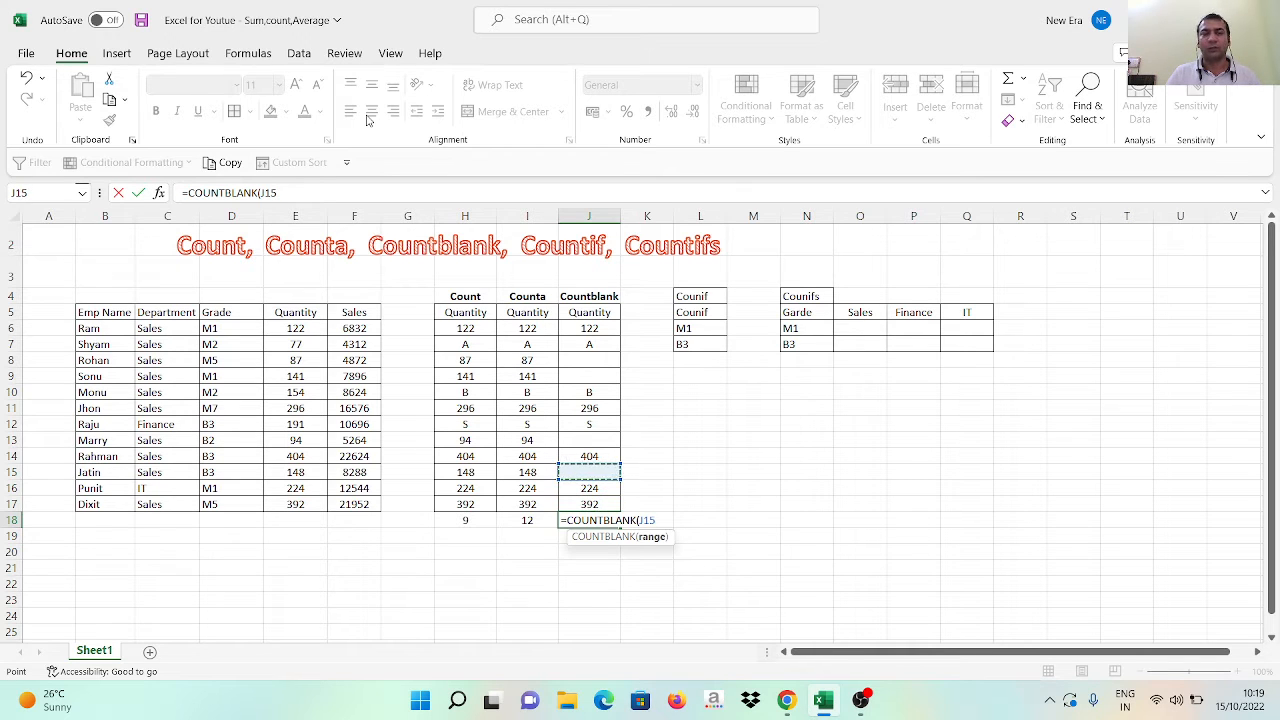
pyautogui.press('Up')
pyautogui.press('Up')
pyautogui.press('Up')
pyautogui.press('Up')
pyautogui.press('Up')
pyautogui.press('Up')
pyautogui.press('Up')
pyautogui.press('Up')
pyautogui.press('Up')
pyautogui.hotkey('shift', 'Down')
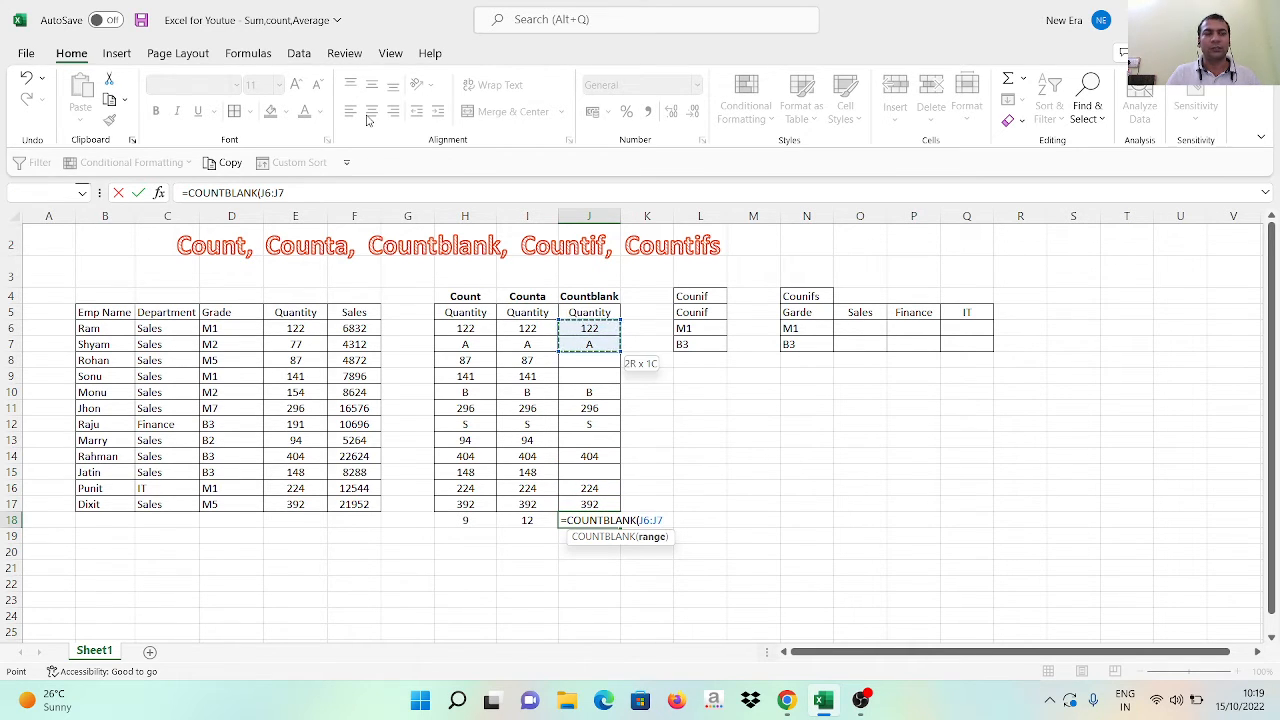
pyautogui.hotkey('shift', 'Down')
pyautogui.hotkey('shift', 'Down')
pyautogui.hotkey('shift', 'Down')
pyautogui.hotkey('shift', 'Down')
pyautogui.hotkey('shift', 'Down')
pyautogui.hotkey('shift', 'Down')
pyautogui.hotkey('shift', 'Down')
pyautogui.hotkey('shift', 'Down')
pyautogui.hotkey('shift', 'Down')
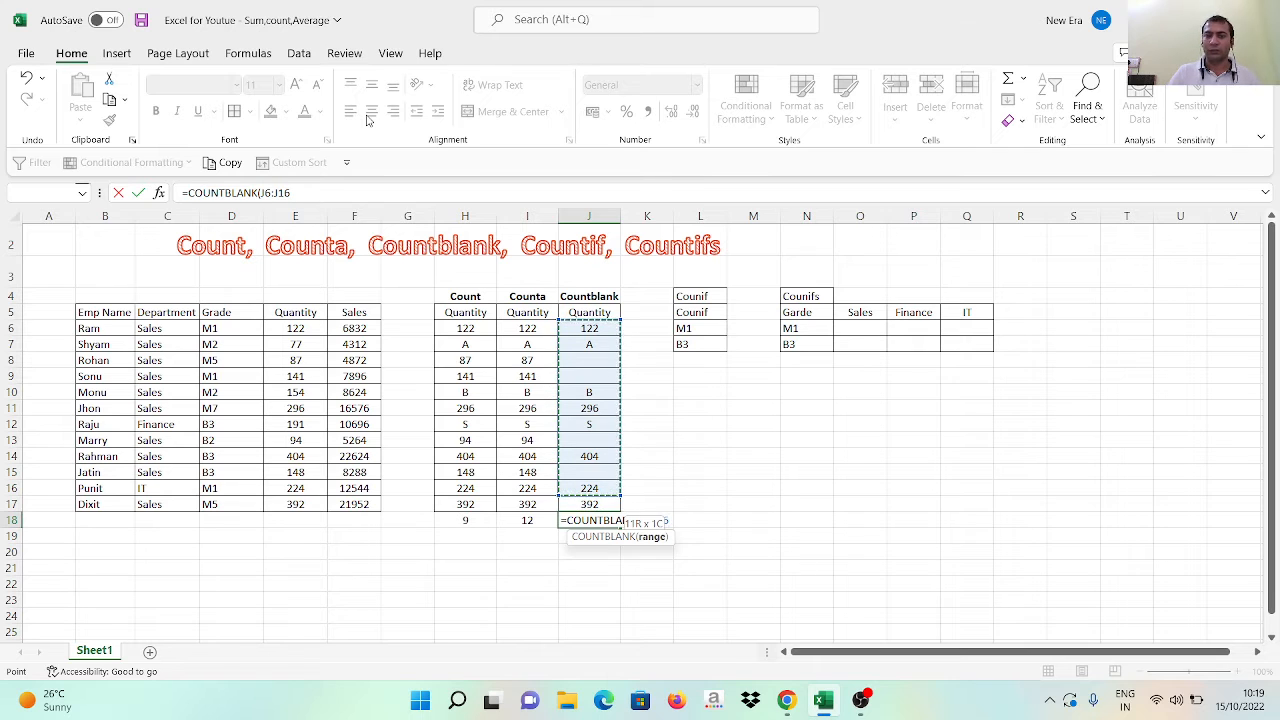
pyautogui.hotkey('shift', 'Down')
pyautogui.press('Up')
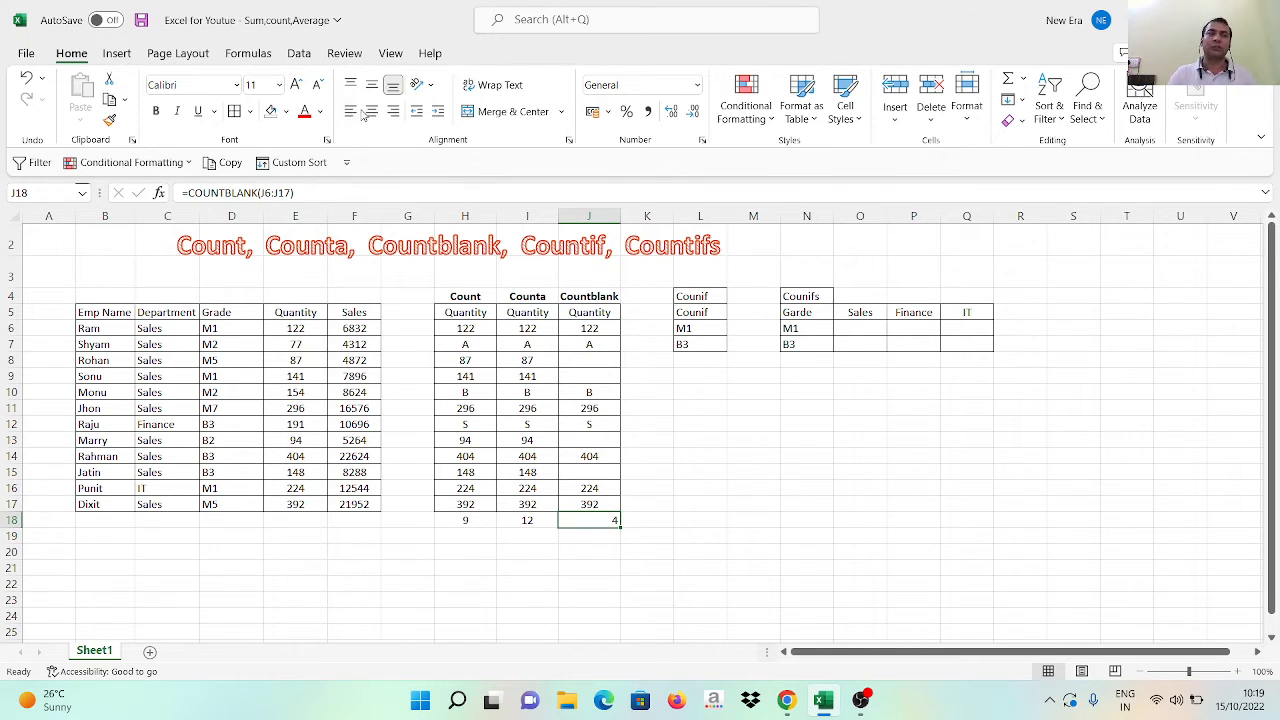
pyautogui.click(371, 112)
# Check the Countblank column for its empty cells among the filled entries
pyautogui.press('Up')
pyautogui.press('Up')
pyautogui.press('Up')
pyautogui.press('Up')
pyautogui.press('Up')
pyautogui.press('Up')
pyautogui.press('Up')
pyautogui.press('Up')
pyautogui.press('Up')
pyautogui.press('Up')
pyautogui.press('Up')
pyautogui.press('Up')
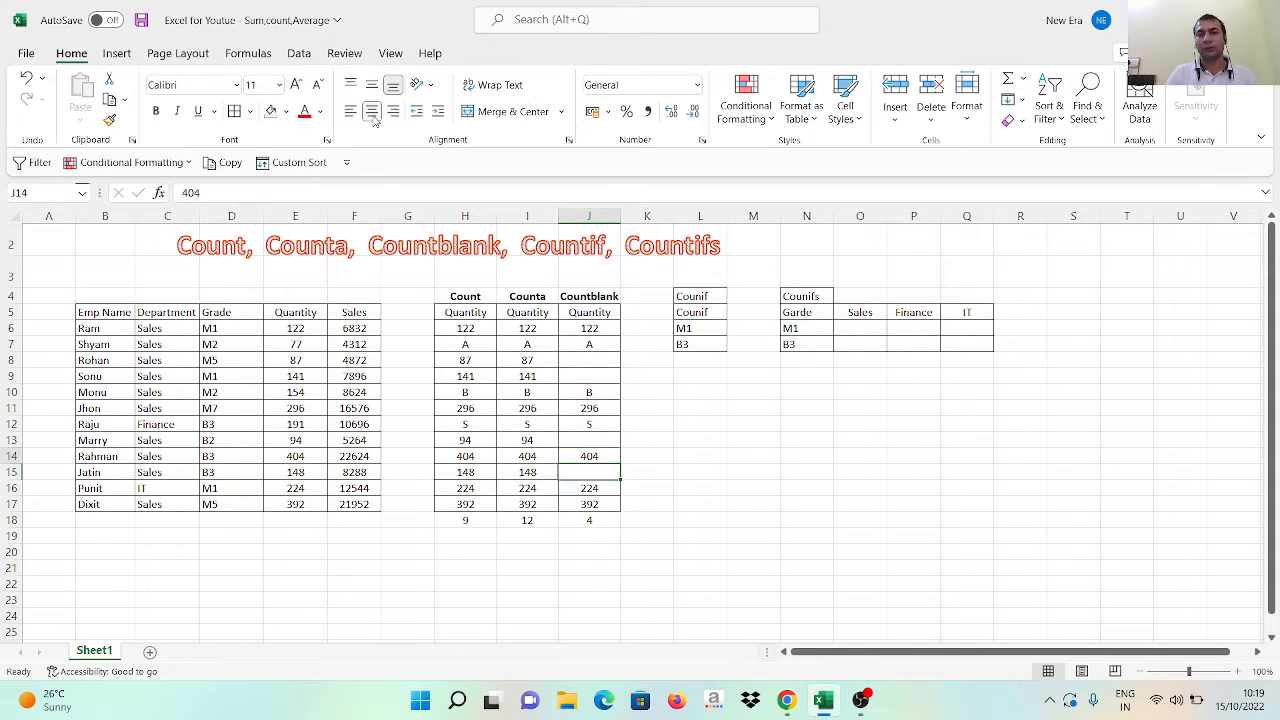
pyautogui.press('Down')
pyautogui.press('Down')
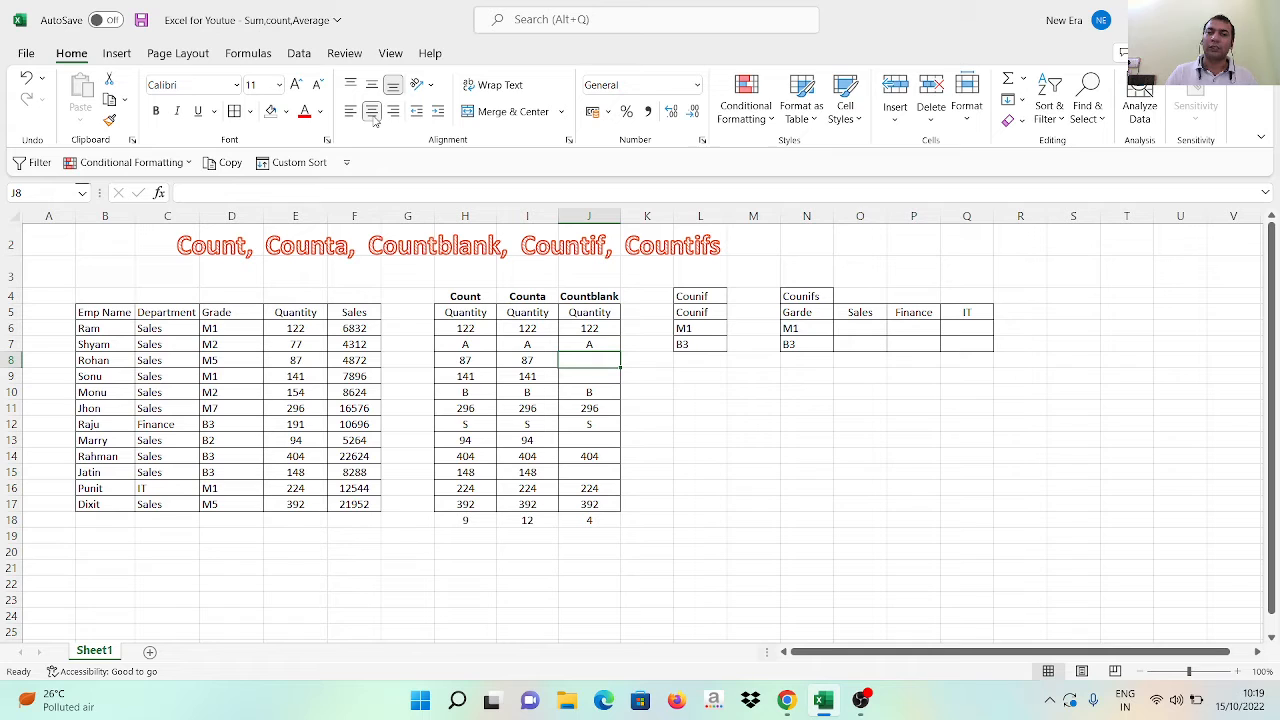
pyautogui.press('Down')
pyautogui.press('Down')
pyautogui.press('Down')
pyautogui.press('Down')
pyautogui.press('Down')
pyautogui.press('Down')
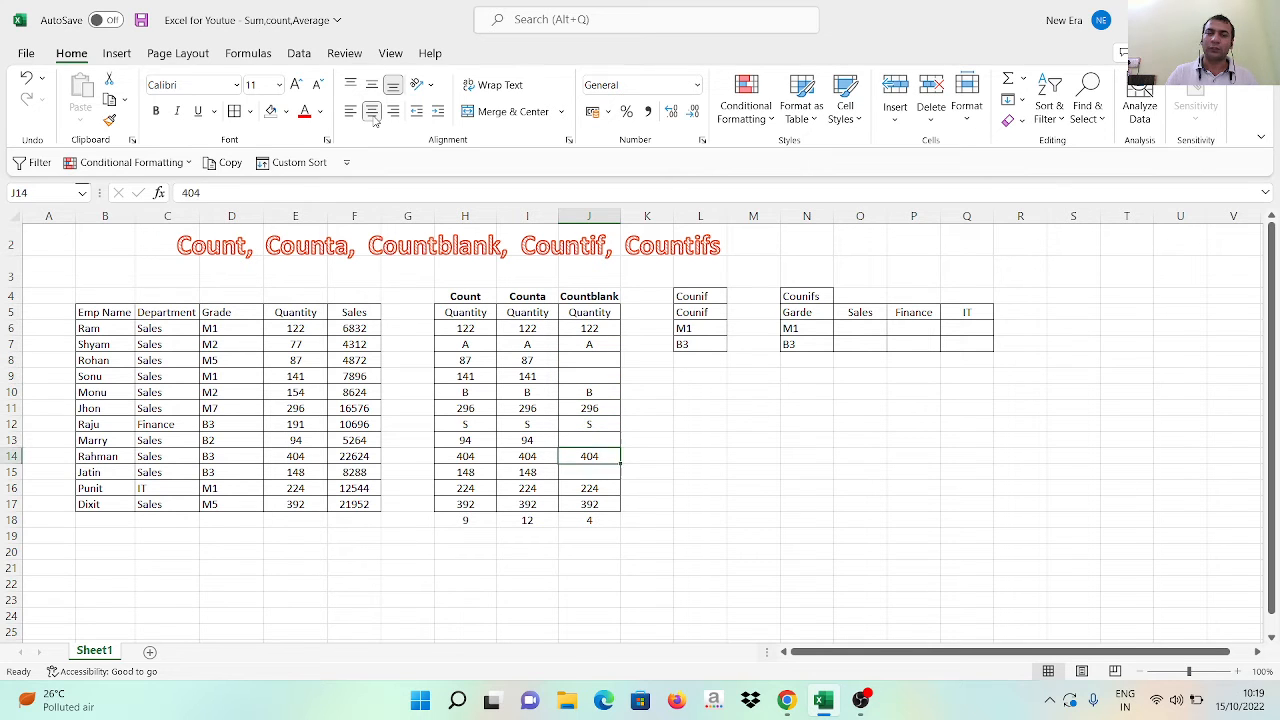
# Apply all borders to the three result cells H18:J18
pyautogui.press('Down')
pyautogui.press('Down')
pyautogui.press('Down')
pyautogui.press('Down')
pyautogui.hotkey('shift', 'Left')
pyautogui.hotkey('shift', 'Left')
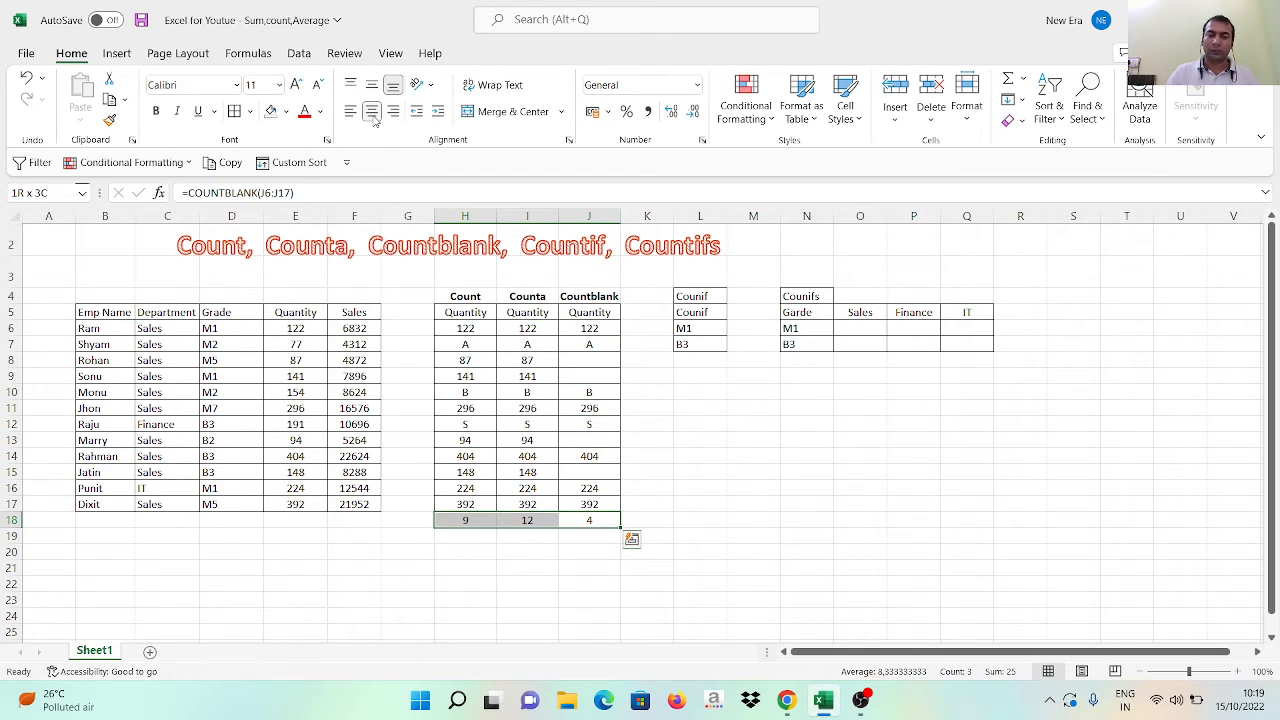
pyautogui.write('BA')
pyautogui.press('Escape')
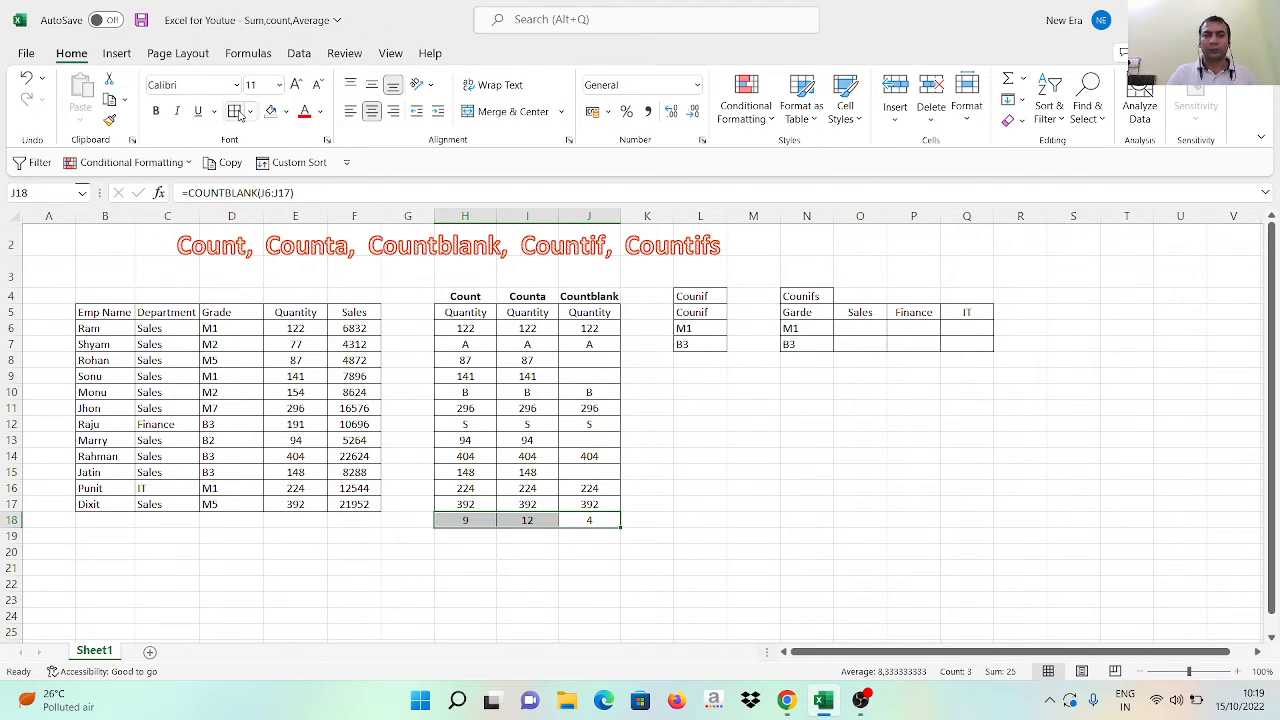
pyautogui.click(546, 452)
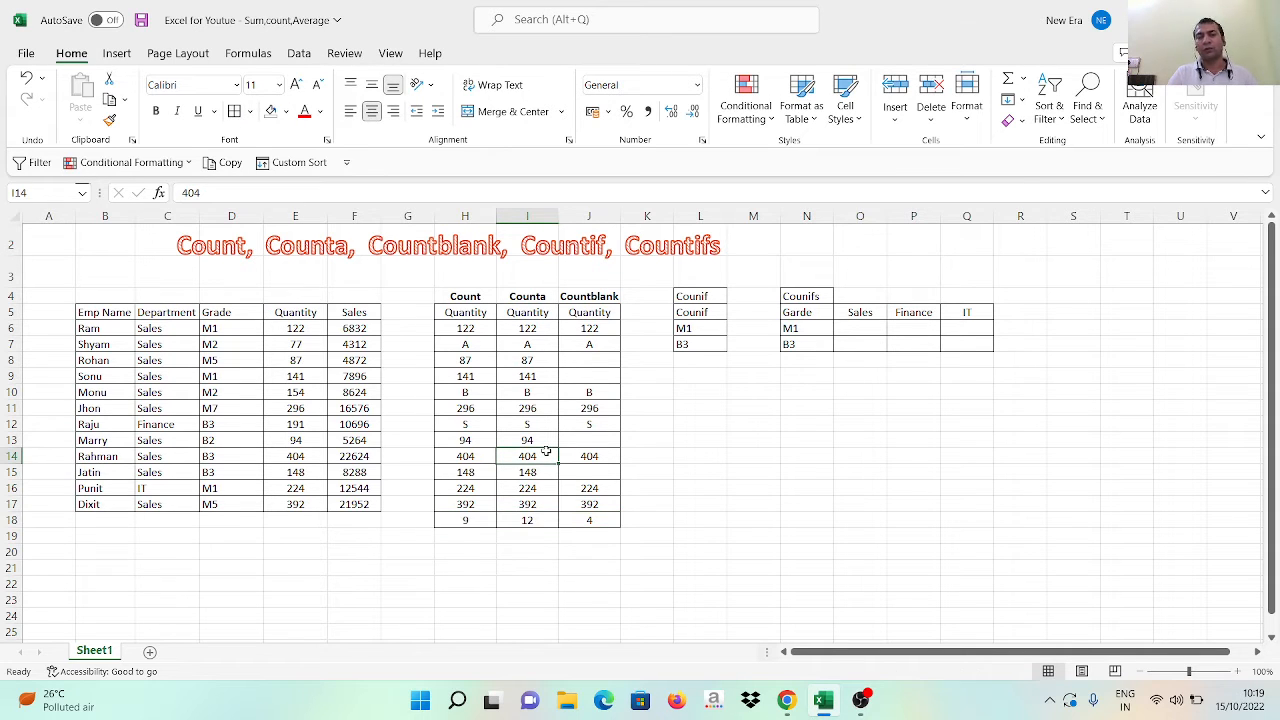
# Make the three results in H18:J18 bold
pyautogui.press('Down')
pyautogui.press('Down')
pyautogui.press('Down')
pyautogui.press('Down')
pyautogui.press('Left')
pyautogui.hotkey('shift', 'Right')
pyautogui.hotkey('shift', 'Right')
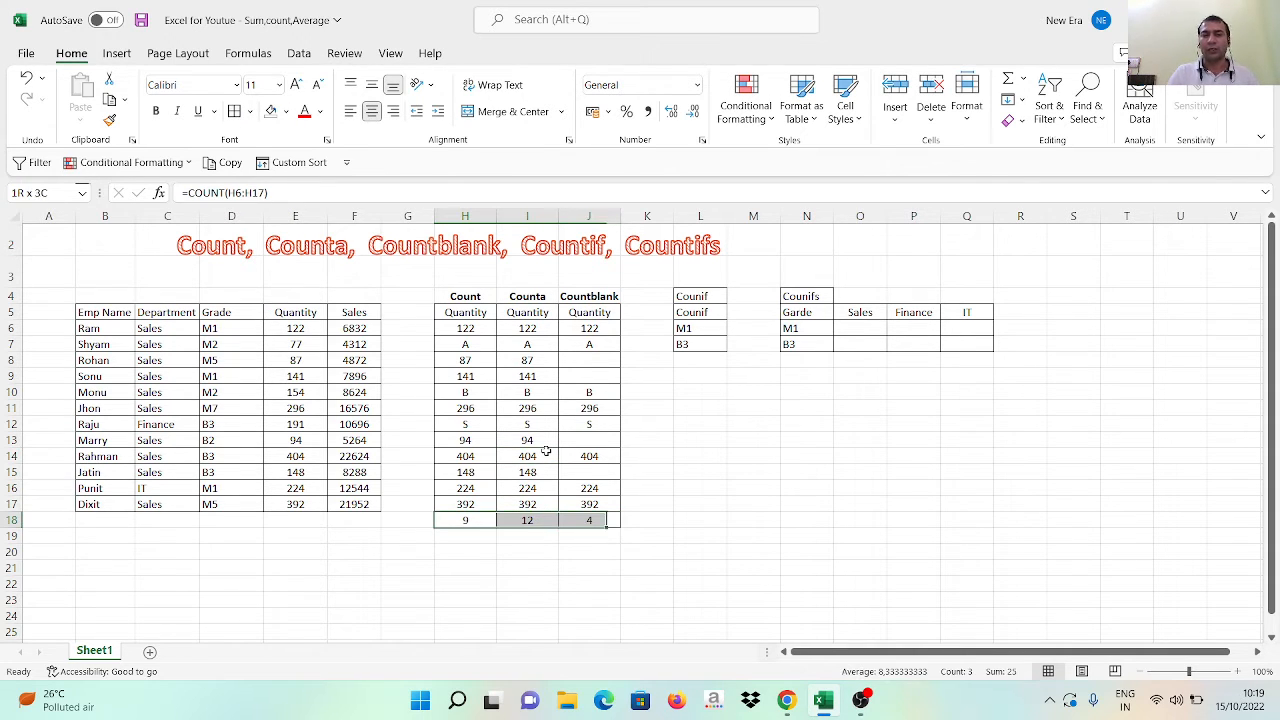
pyautogui.hotkey('ctrl', 'b')
# Review the results in row 18 together with the Countblank column and the function names in the sheet title
pyautogui.press('Left')
pyautogui.press('Right')
pyautogui.press('Right')
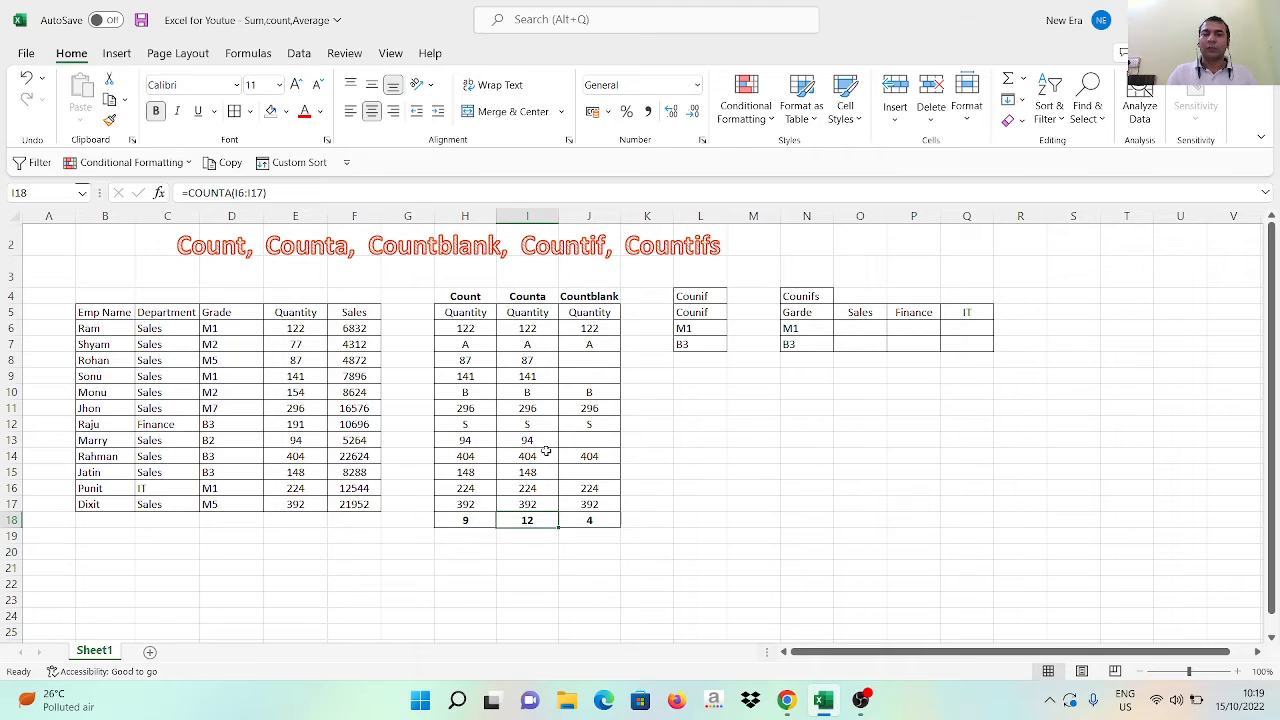
pyautogui.press('Right')
pyautogui.press('Up')
pyautogui.press('Up')
pyautogui.press('Up')
pyautogui.press('Up')
pyautogui.press('Up')
pyautogui.press('Up')
pyautogui.press('Up')
pyautogui.press('Up')
pyautogui.press('Up')
pyautogui.press('Up')
pyautogui.press('Up')
pyautogui.press('Up')
pyautogui.press('Up')
pyautogui.press('Up')
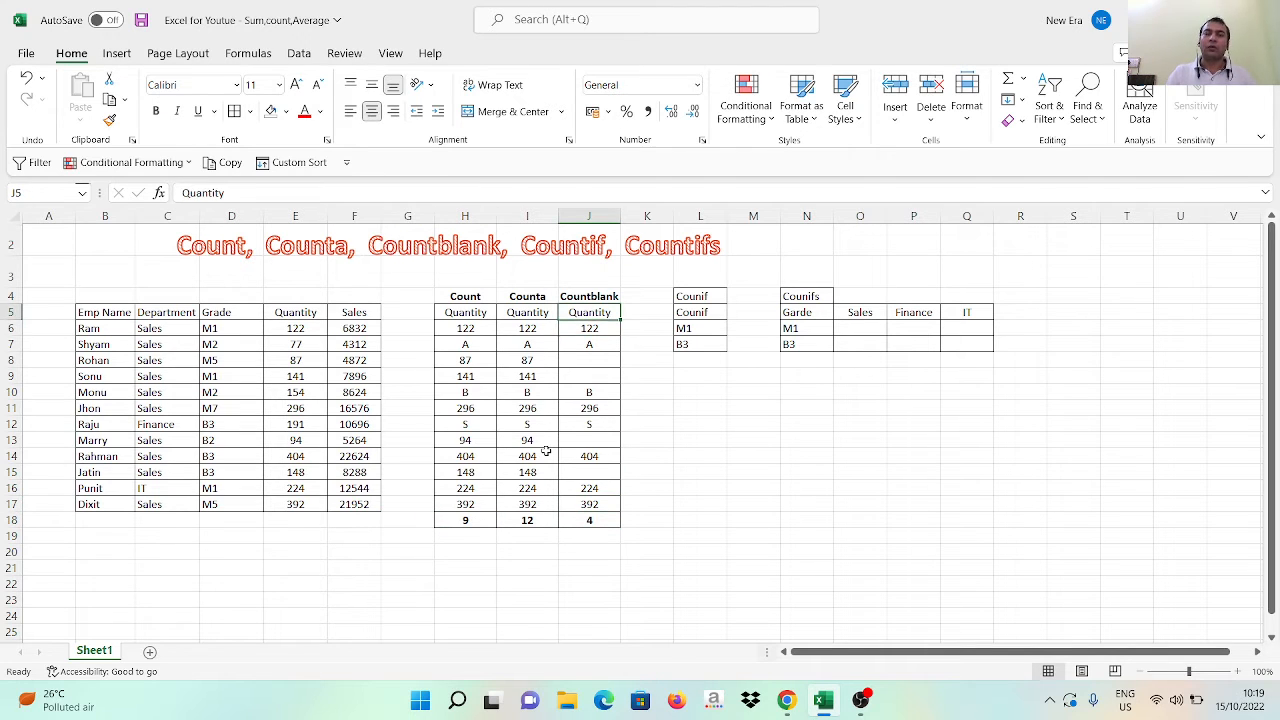
pyautogui.press('Up')
pyautogui.press('Up')
pyautogui.press('Left')
pyautogui.press('Left')
pyautogui.press('Left')
pyautogui.press('Left')
pyautogui.press('Left')
pyautogui.press('Left')
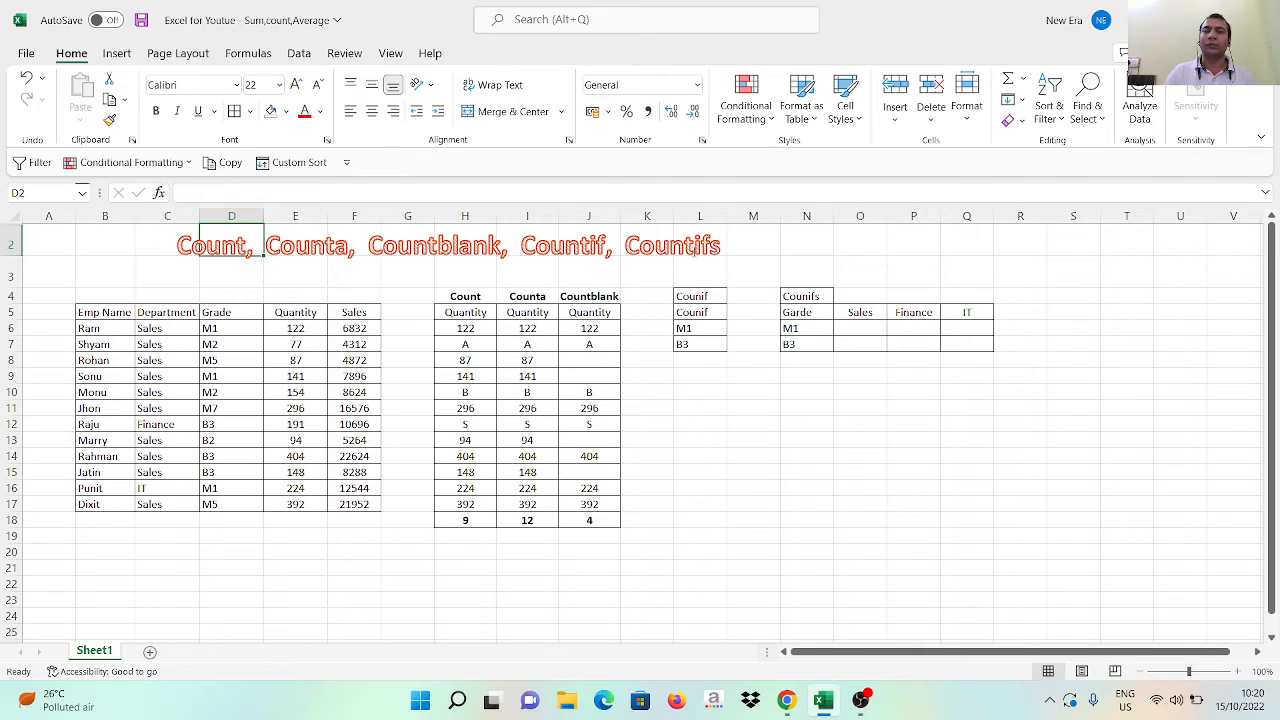
# Delete the duplicate Counif heading from cell L4
pyautogui.click(750, 324)
pyautogui.press('Left')
pyautogui.press('Up')
pyautogui.press('Up')
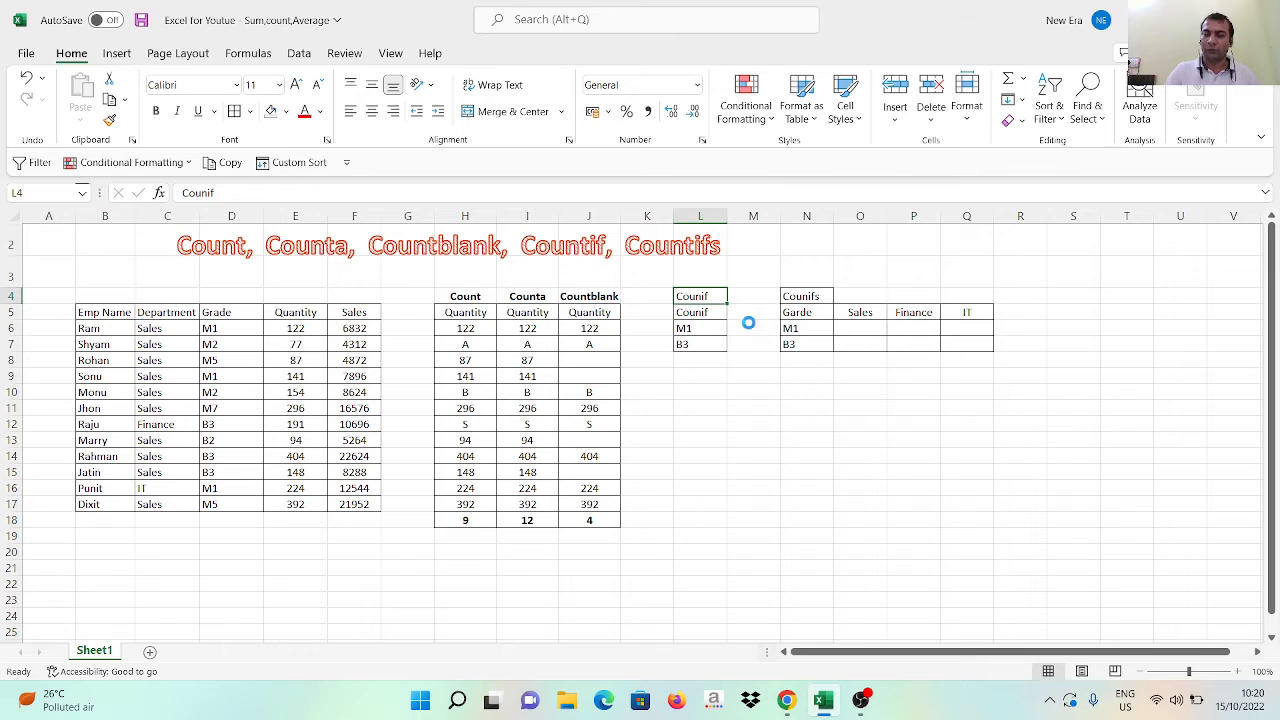
pyautogui.press('Delete')
pyautogui.press('Down')
pyautogui.press('Down')
pyautogui.press('Right')
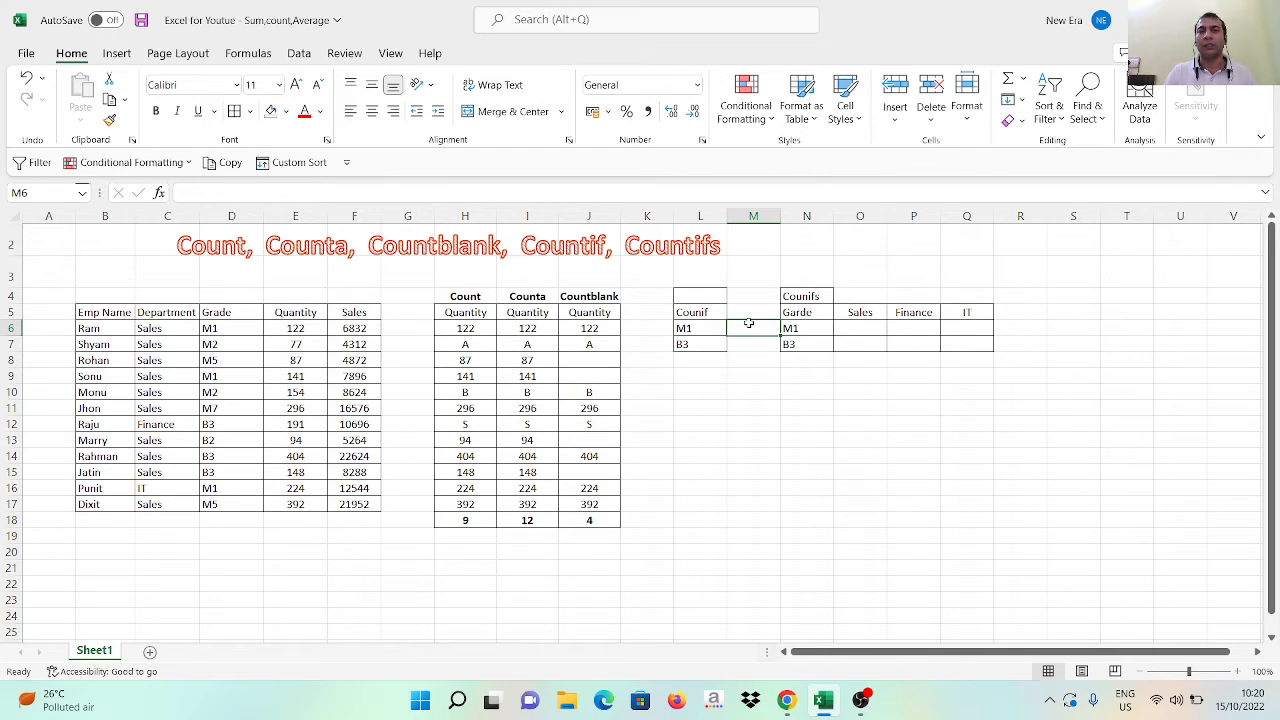
pyautogui.hotkey('ctrl', 'space')
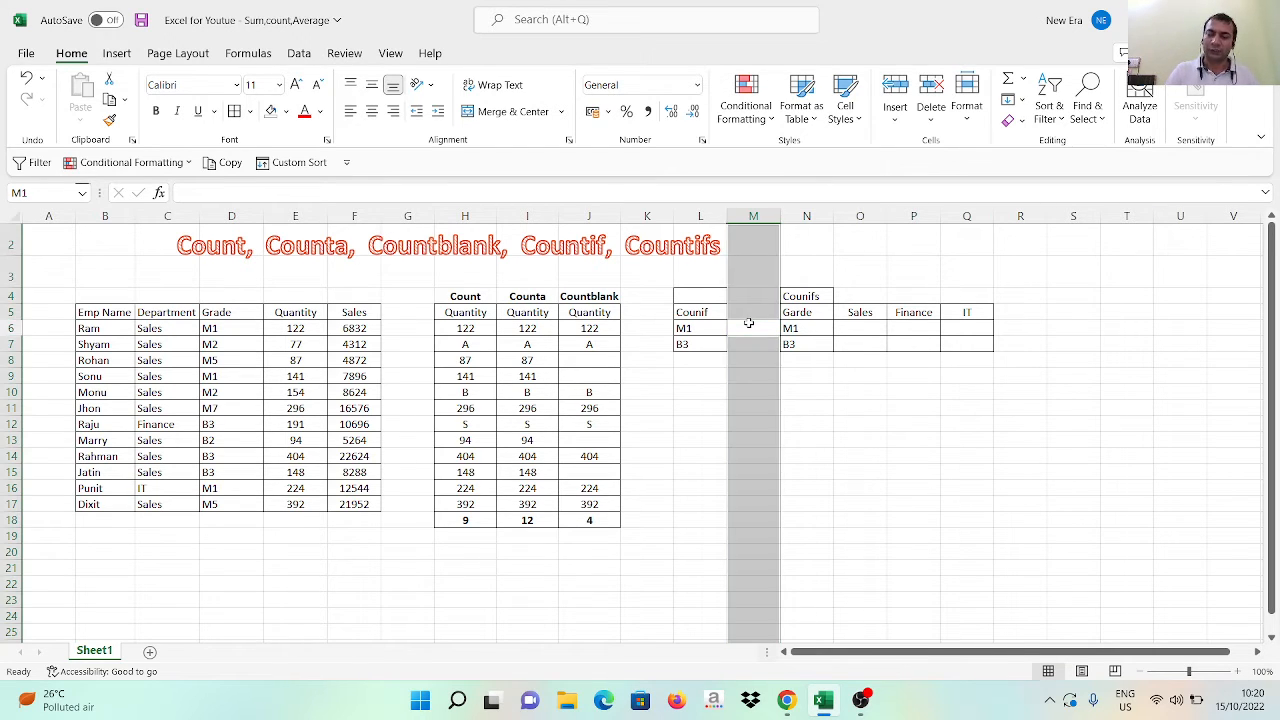
pyautogui.hotkey('ctrl', 'shift', '+')
pyautogui.press('Escape')
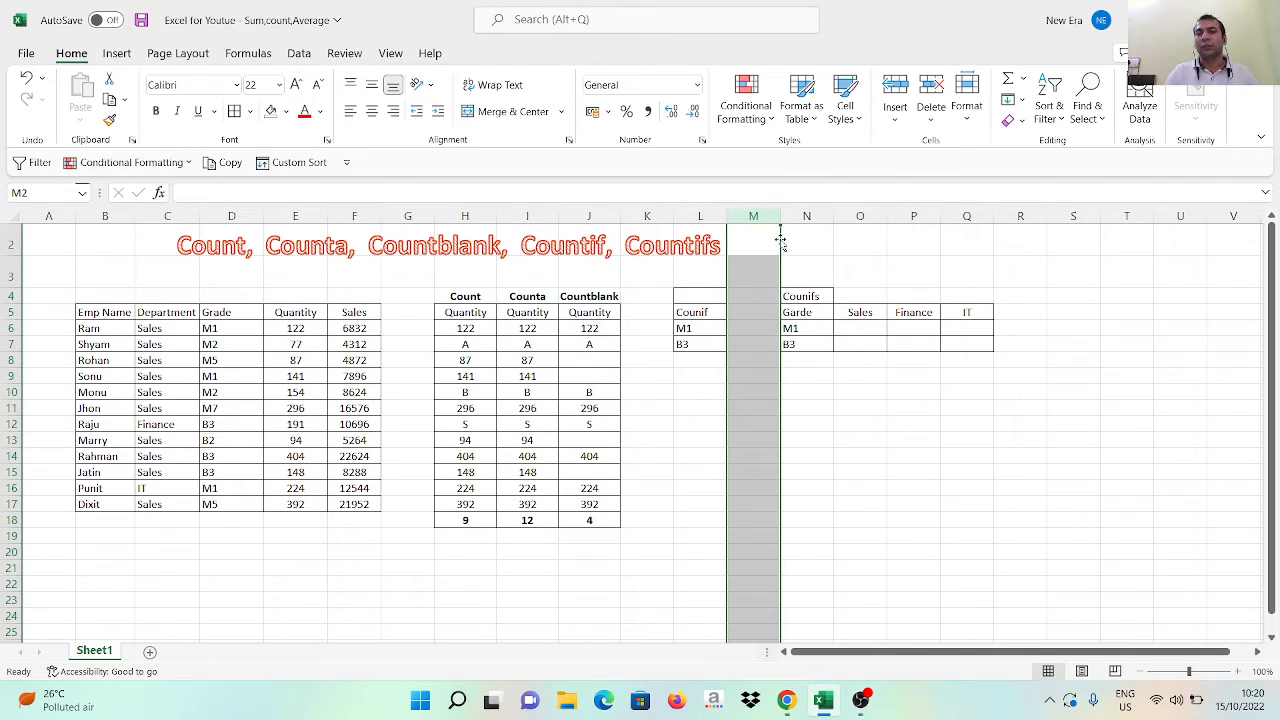
pyautogui.click(760, 214)
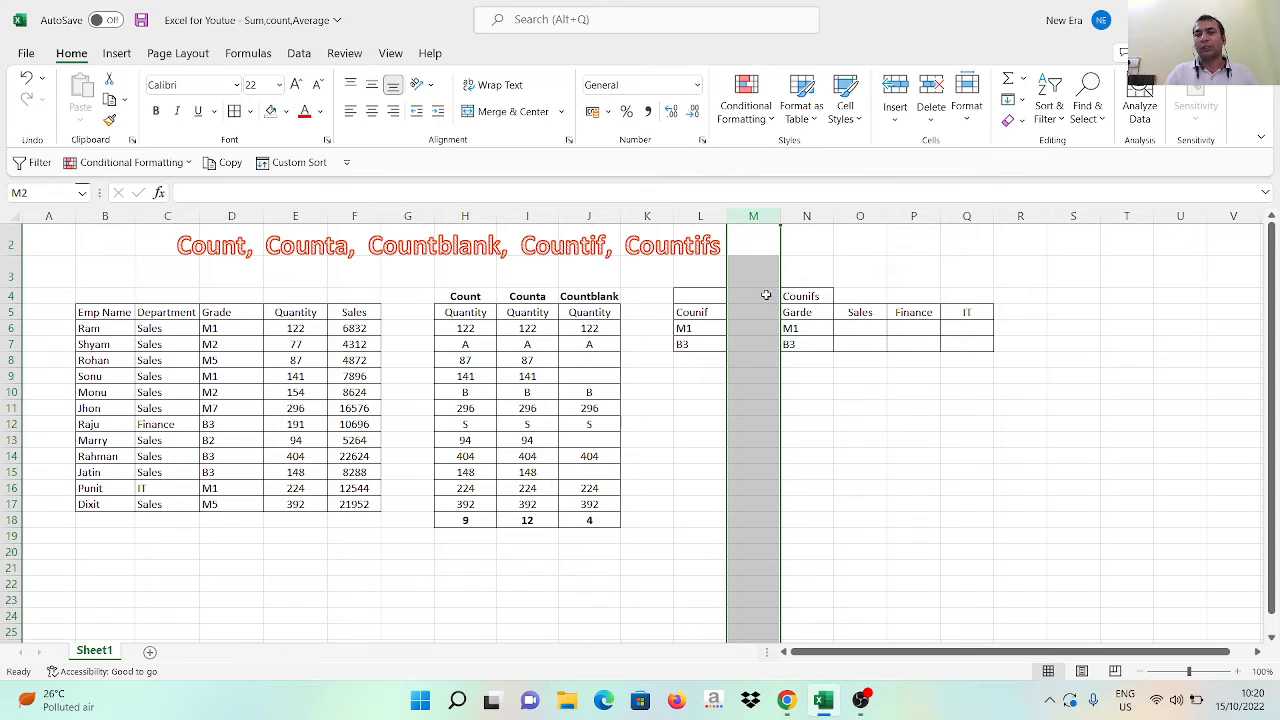
pyautogui.click(743, 322)
# Examine the Counif criteria in column L and the full employee table B5:F17 they refer to
pyautogui.press('Left')
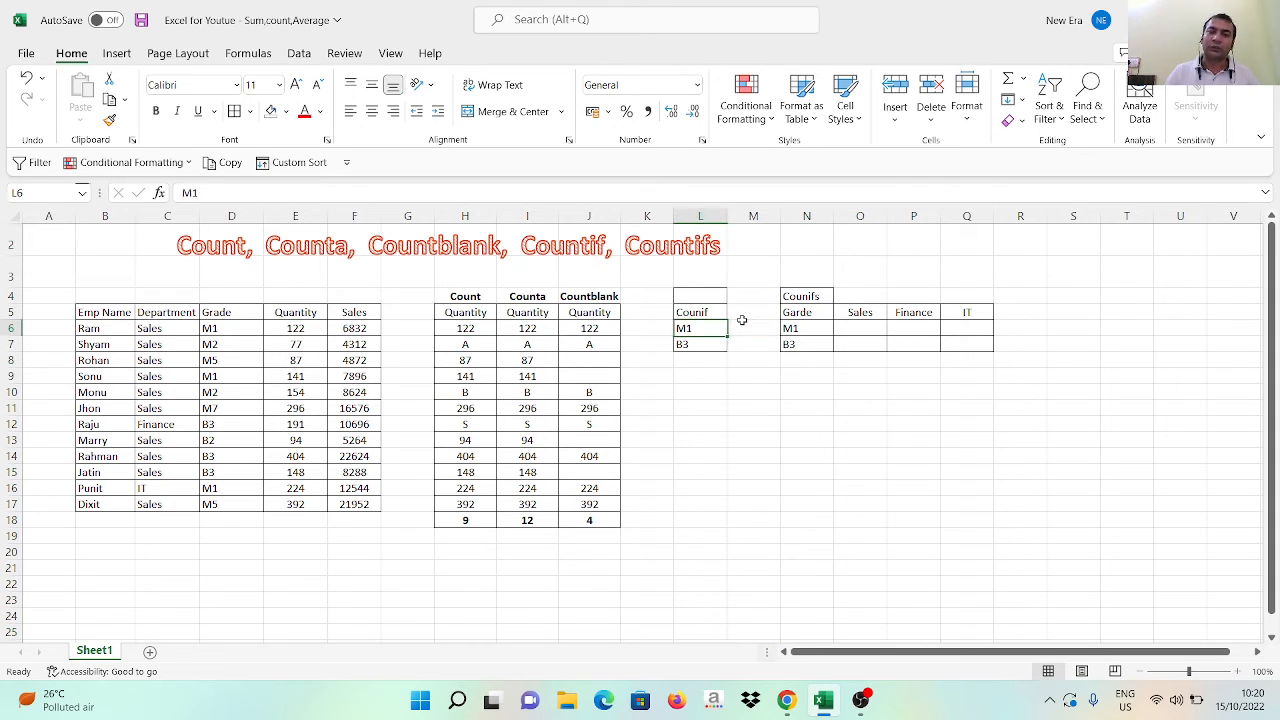
pyautogui.press('Up')
pyautogui.press('Down')
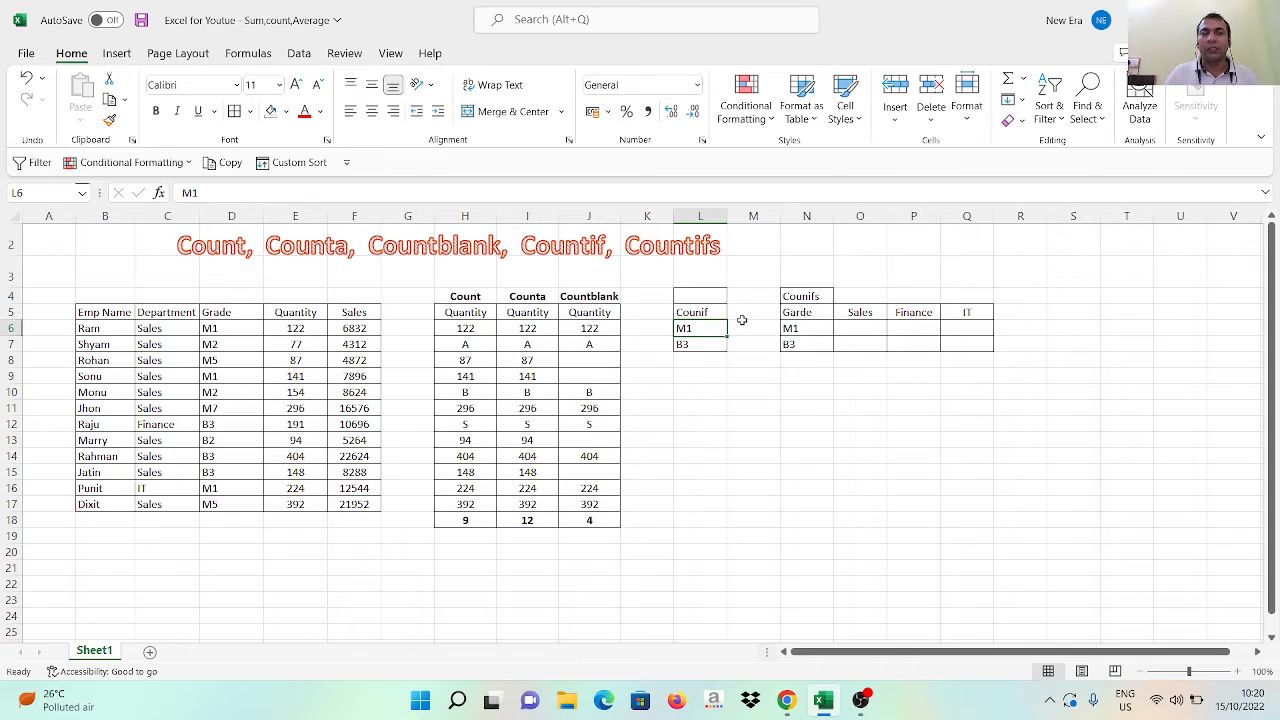
pyautogui.press('Left')
pyautogui.press('Left')
pyautogui.press('Left')
pyautogui.press('Left')
pyautogui.press('Left')
pyautogui.press('Left')
pyautogui.press('Left')
pyautogui.press('Up')
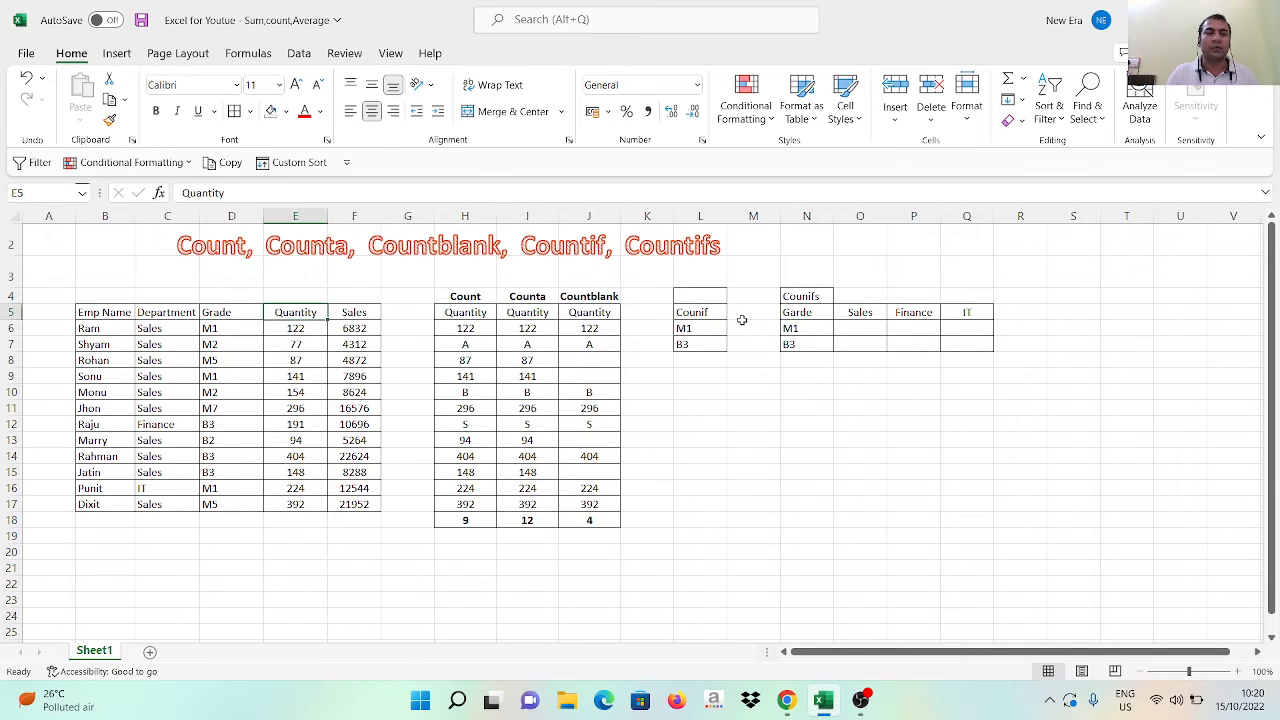
pyautogui.press('Left')
pyautogui.press('Left')
pyautogui.press('Left')
pyautogui.hotkey('ctrl', 'shift', 'Right')
pyautogui.hotkey('ctrl', 'shift', 'Down')
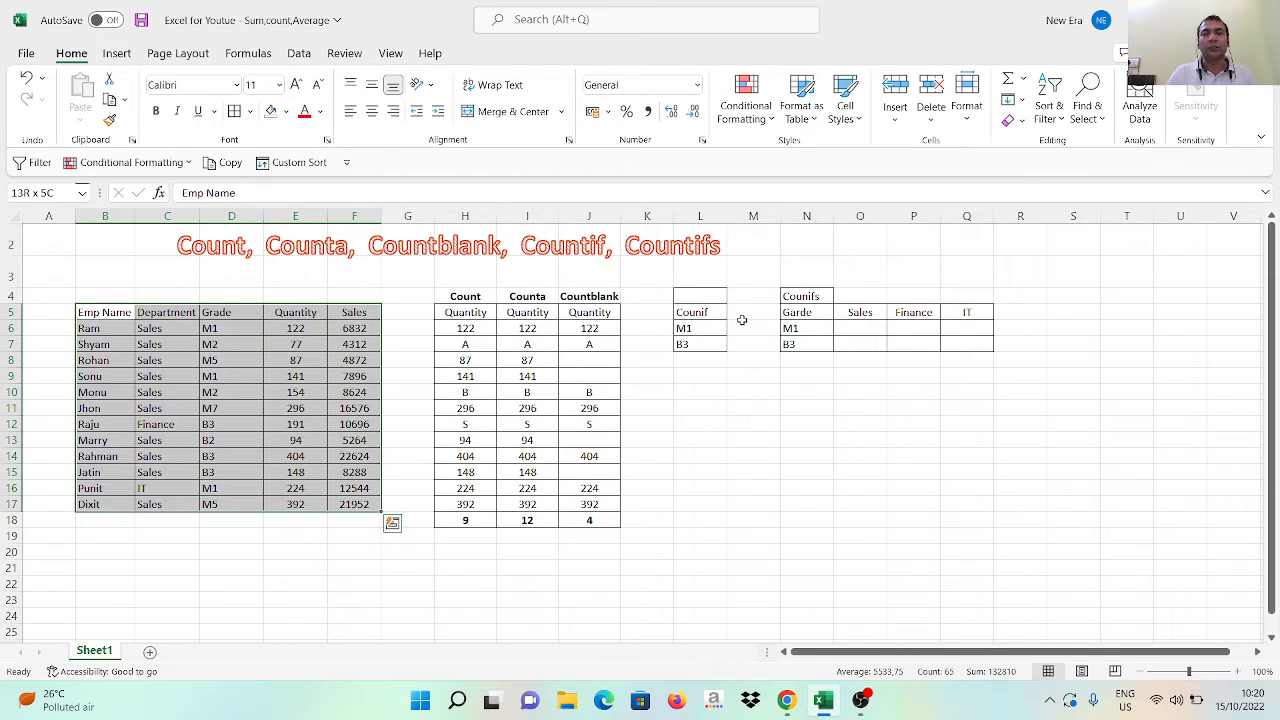
# Examine the Grade column of the employee table for entries matching the Counif criteria
pyautogui.press('Right')
pyautogui.press('Right')
pyautogui.press('Right')
pyautogui.press('Right')
pyautogui.press('Left')
pyautogui.press('Left')
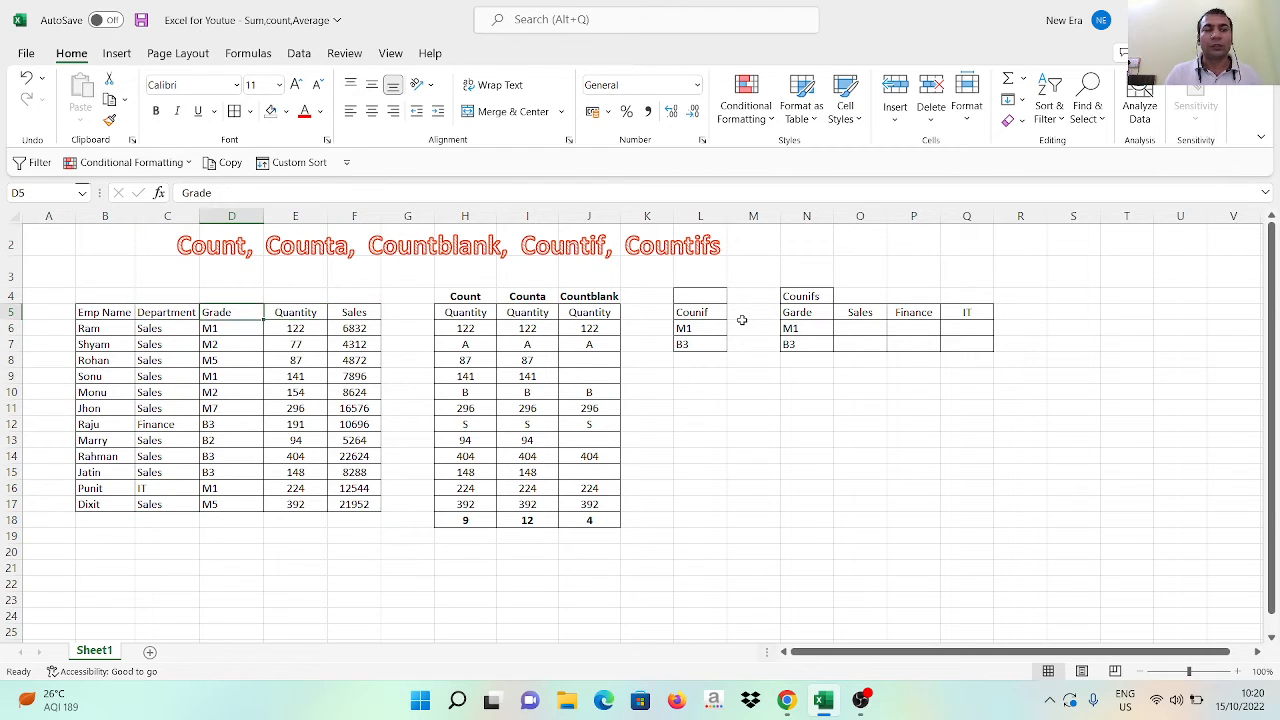
pyautogui.press('Down')
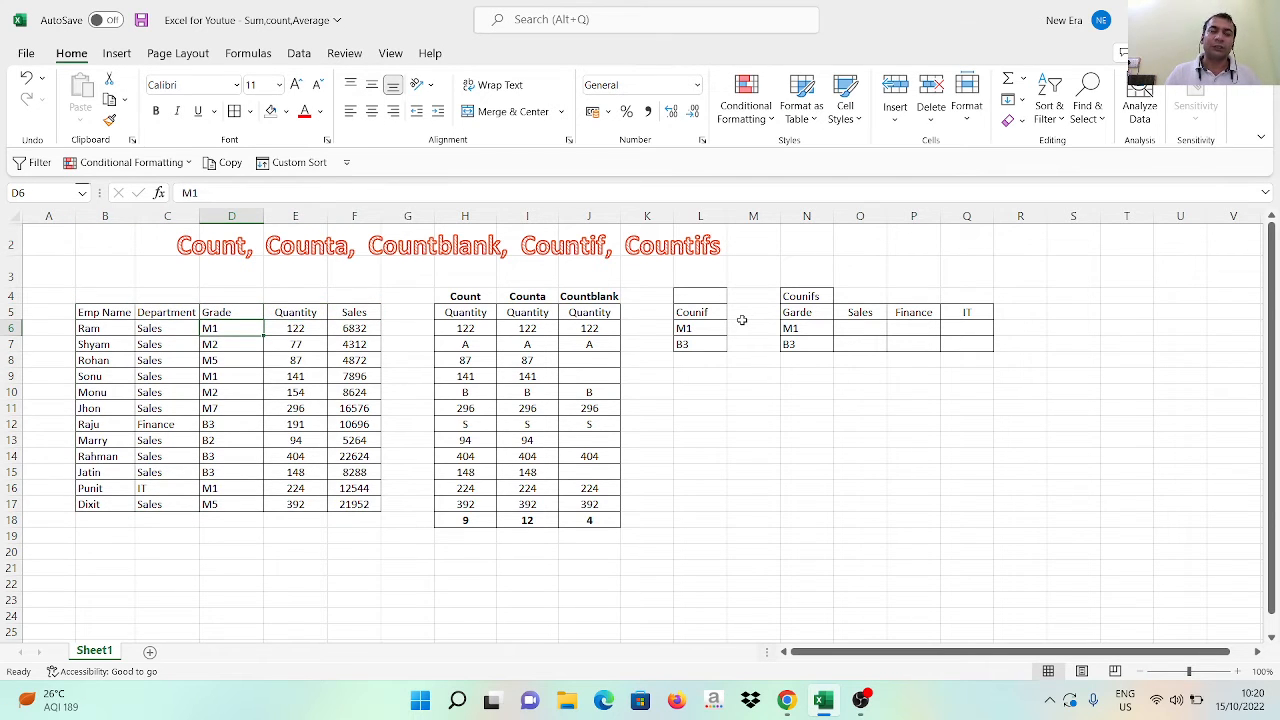
pyautogui.press('Down')
pyautogui.press('Up')
pyautogui.press('Down')
pyautogui.press('Down')
pyautogui.press('Down')
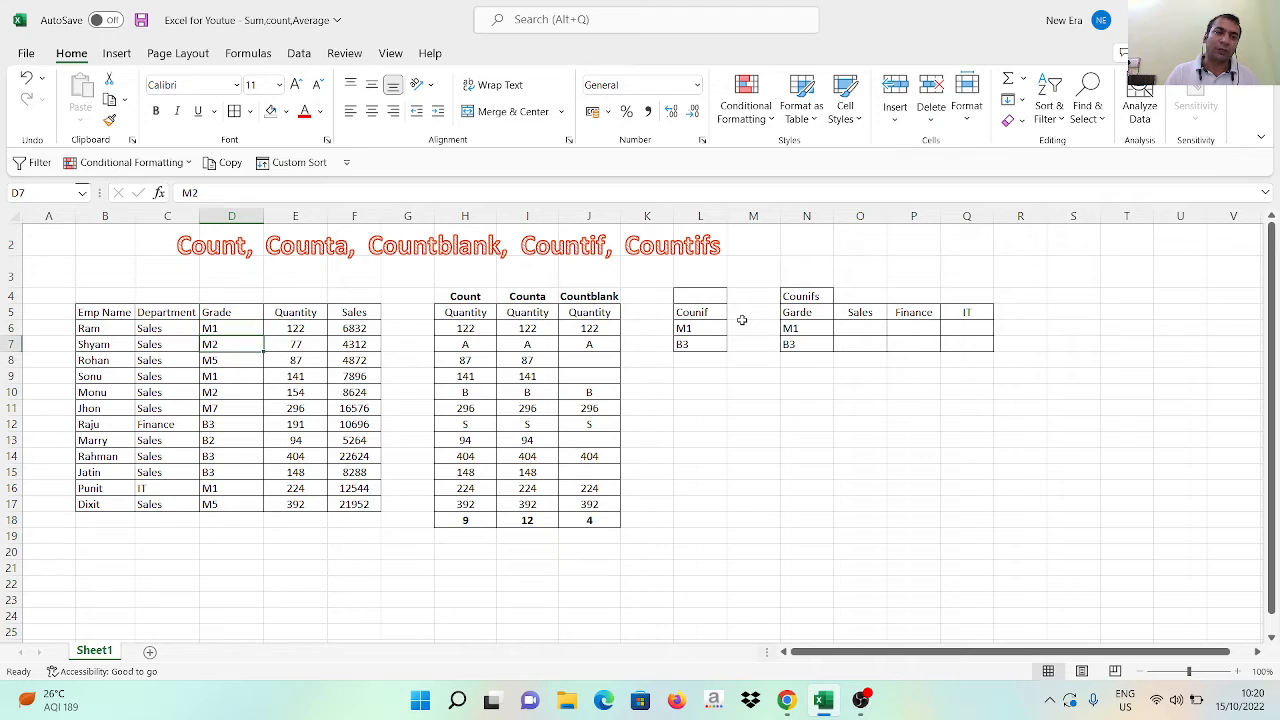
# Check the grades in D6:D17 for M1 and B3 entries and return to the M1 criterion in L6
pyautogui.press('Down')
pyautogui.press('Down')
pyautogui.press('Down')
pyautogui.press('Down')
pyautogui.press('Down')
pyautogui.press('Down')
pyautogui.press('Down')
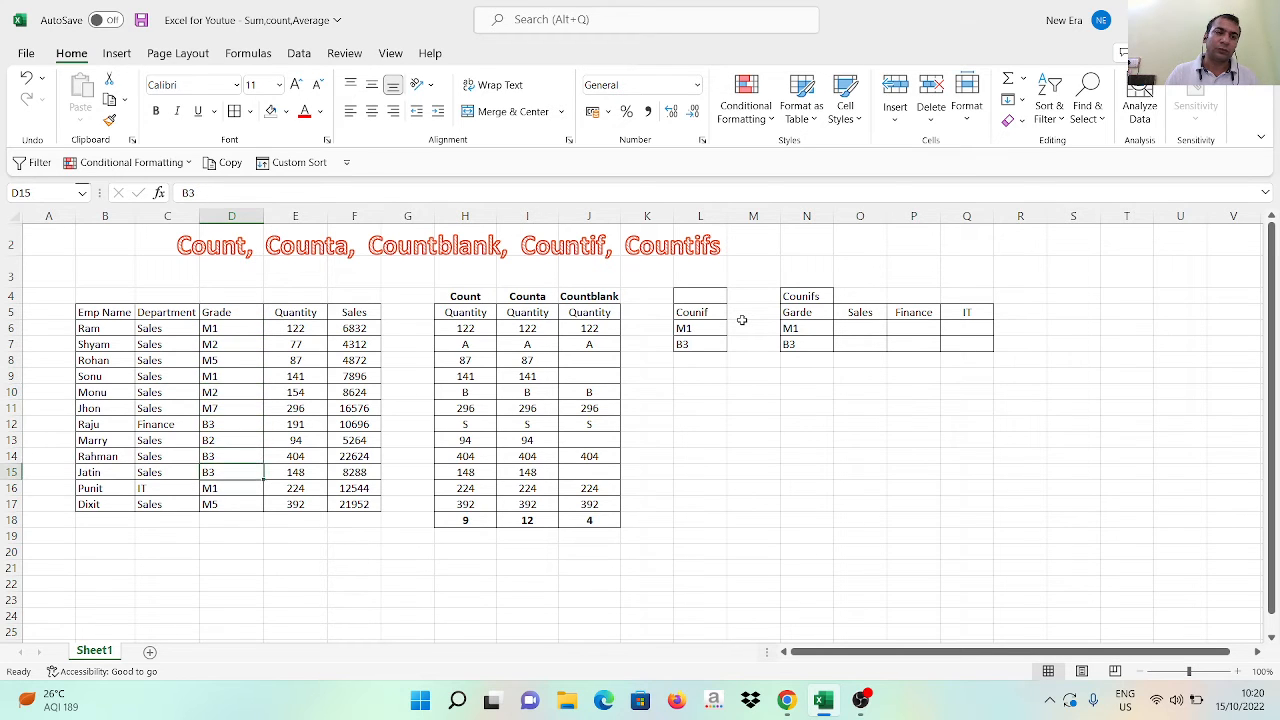
pyautogui.hotkey('ctrl', 'Up')
pyautogui.press('Down')
pyautogui.press('Right')
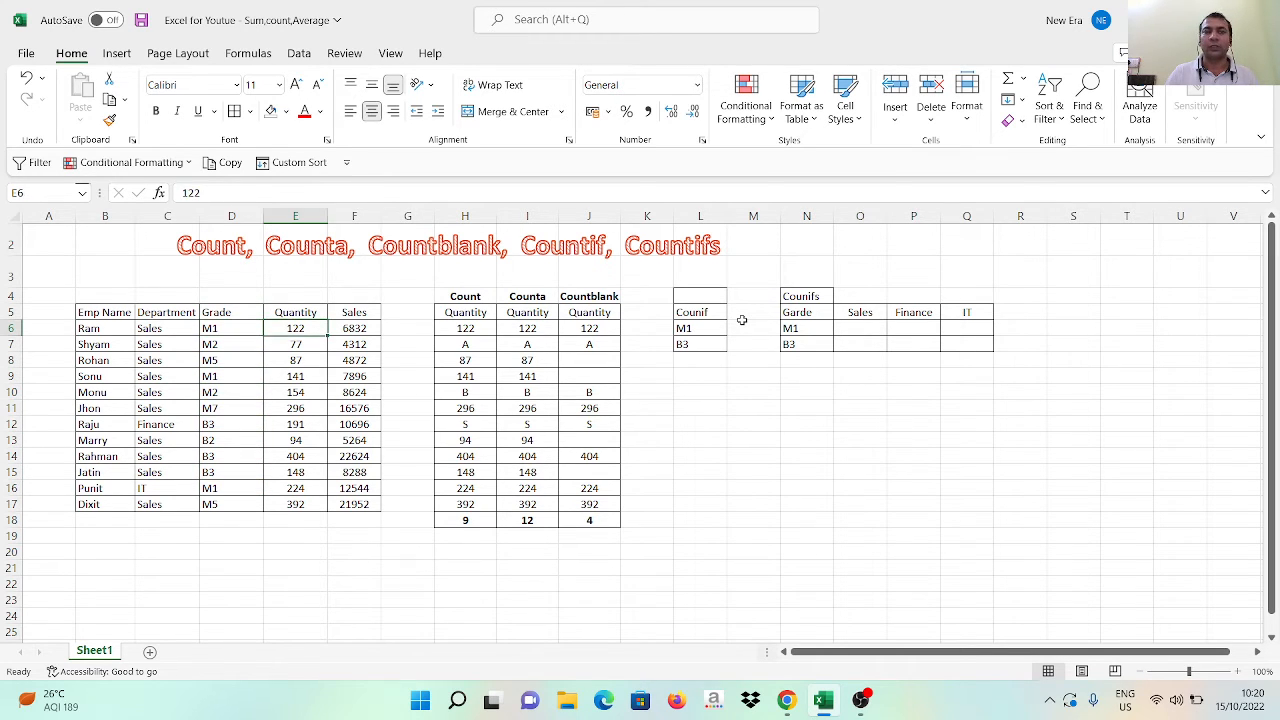
pyautogui.press('Right')
pyautogui.press('Right')
pyautogui.press('Right')
pyautogui.press('Right')
pyautogui.press('Right')
pyautogui.press('Right')
pyautogui.press('Right')
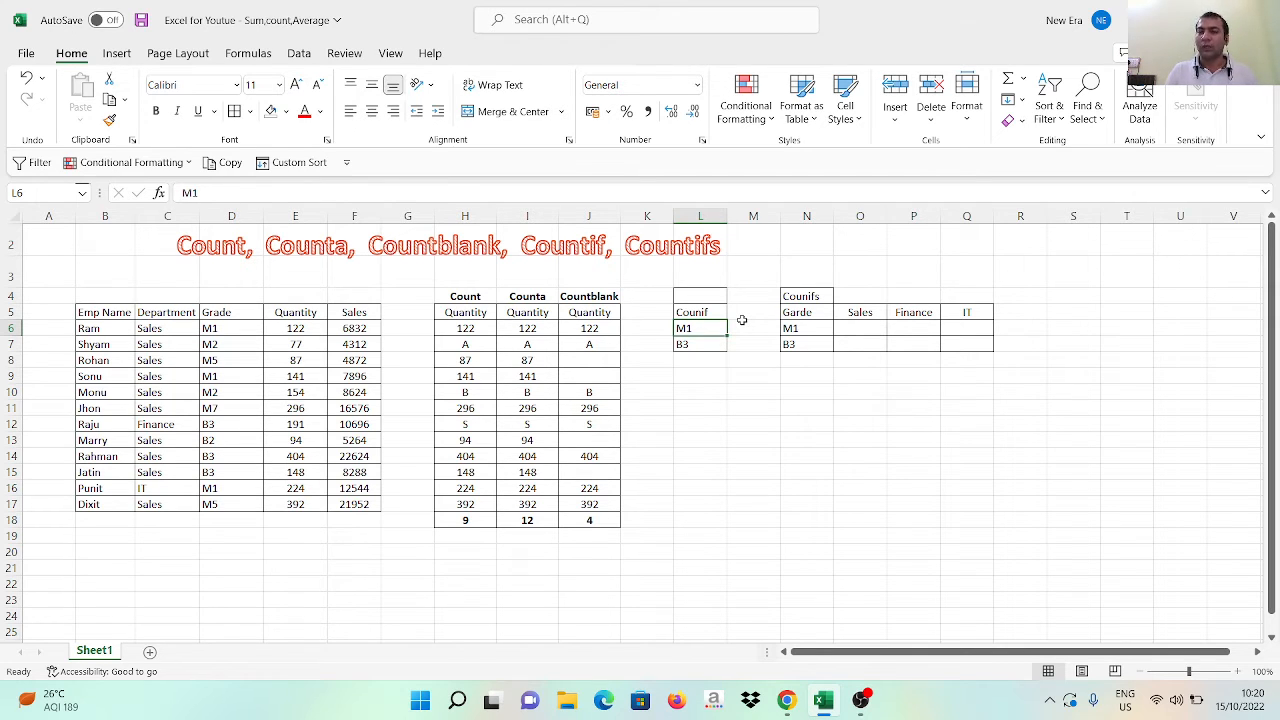
# Start a COUNTIF formula in M6, beside the M1 criterion, with the grades D6:D17 as its range
pyautogui.click(743, 324)
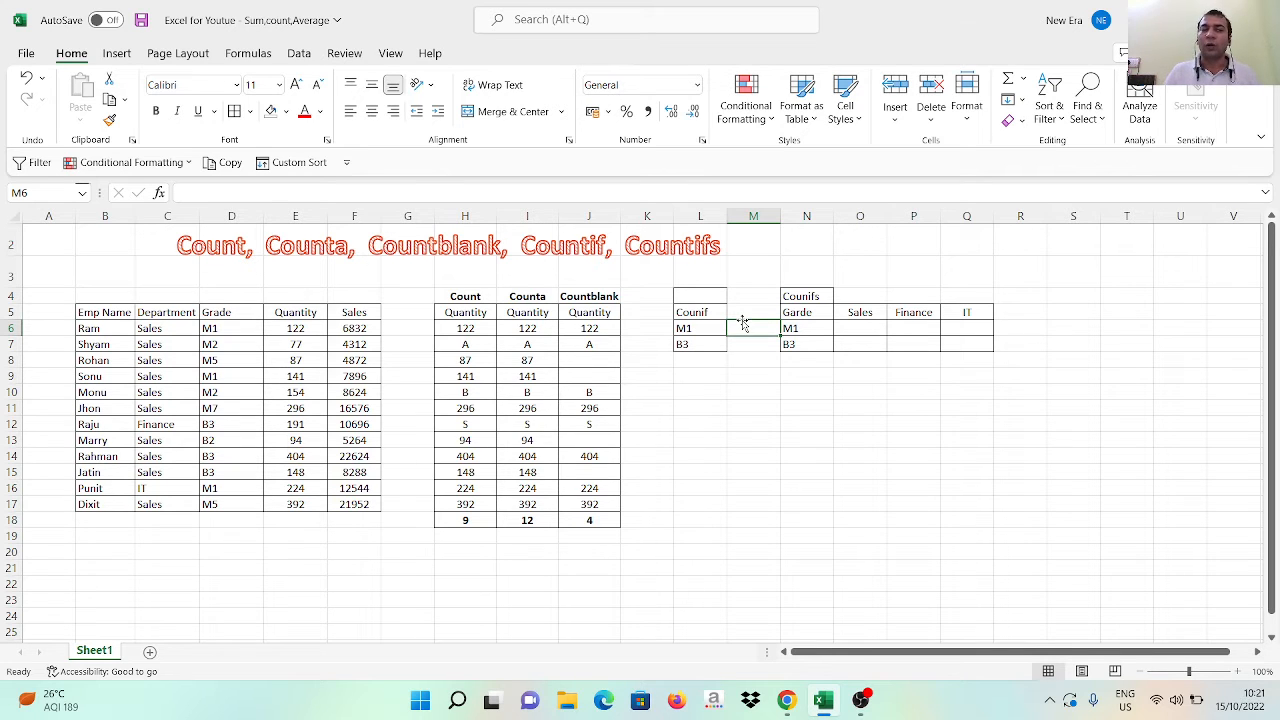
pyautogui.press('Left')
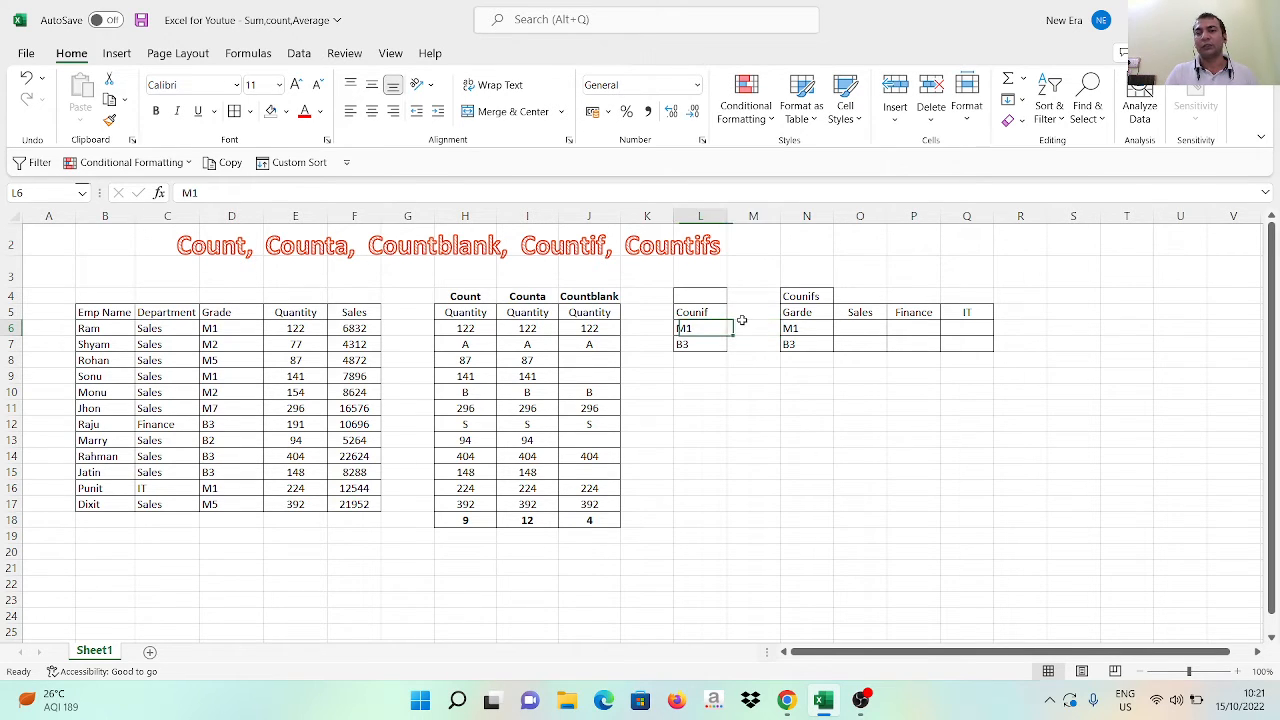
pyautogui.press('Right')
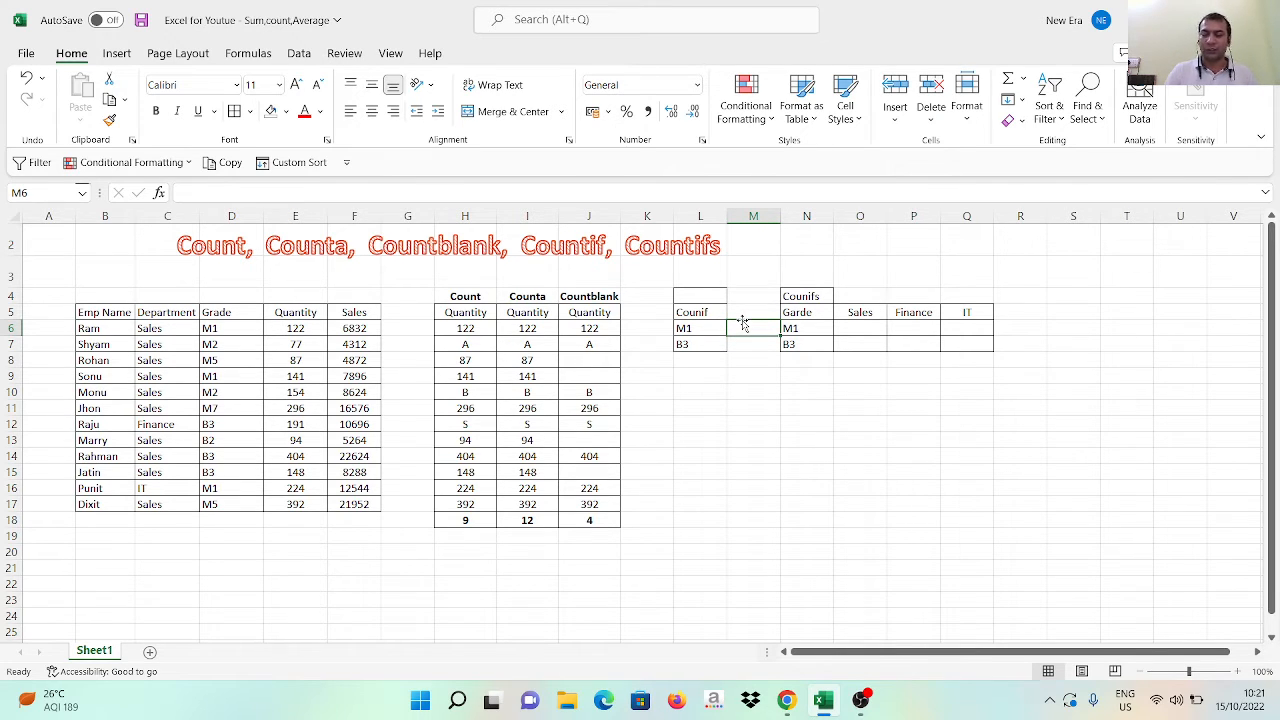
pyautogui.write('=COUN')
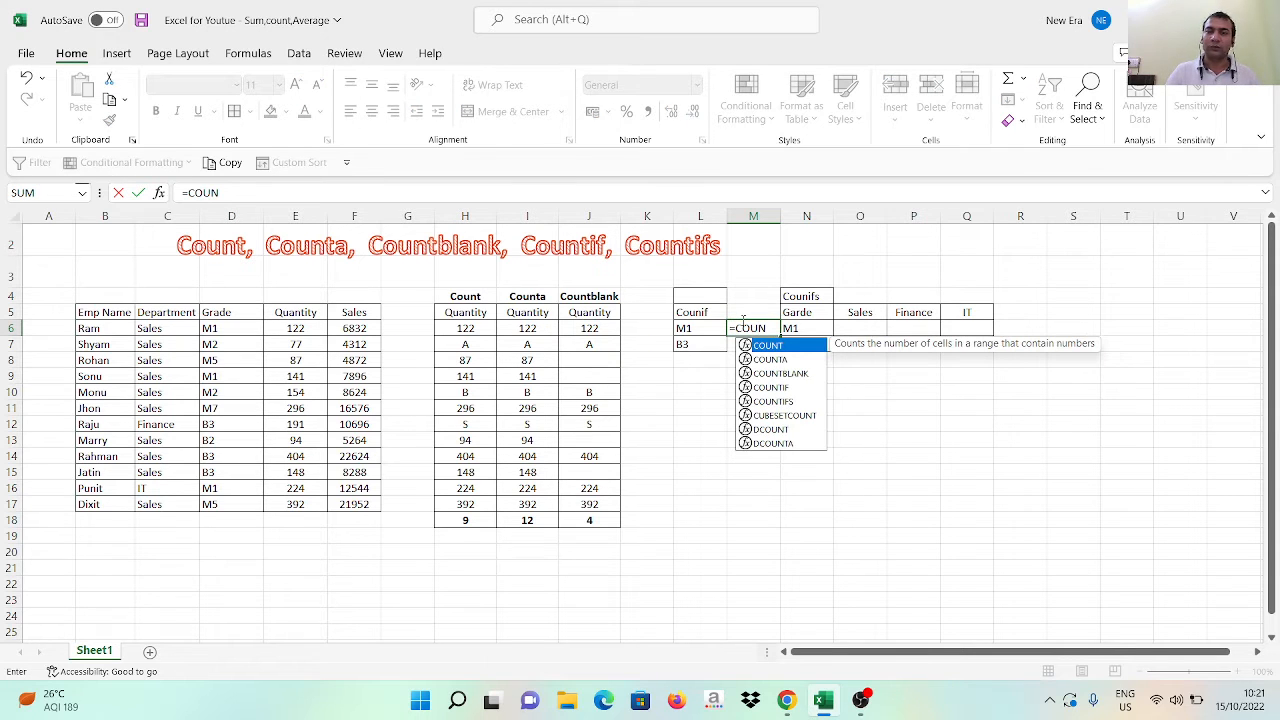
pyautogui.press('Down')
pyautogui.press('Down')
pyautogui.press('Down')
pyautogui.press('Tab')
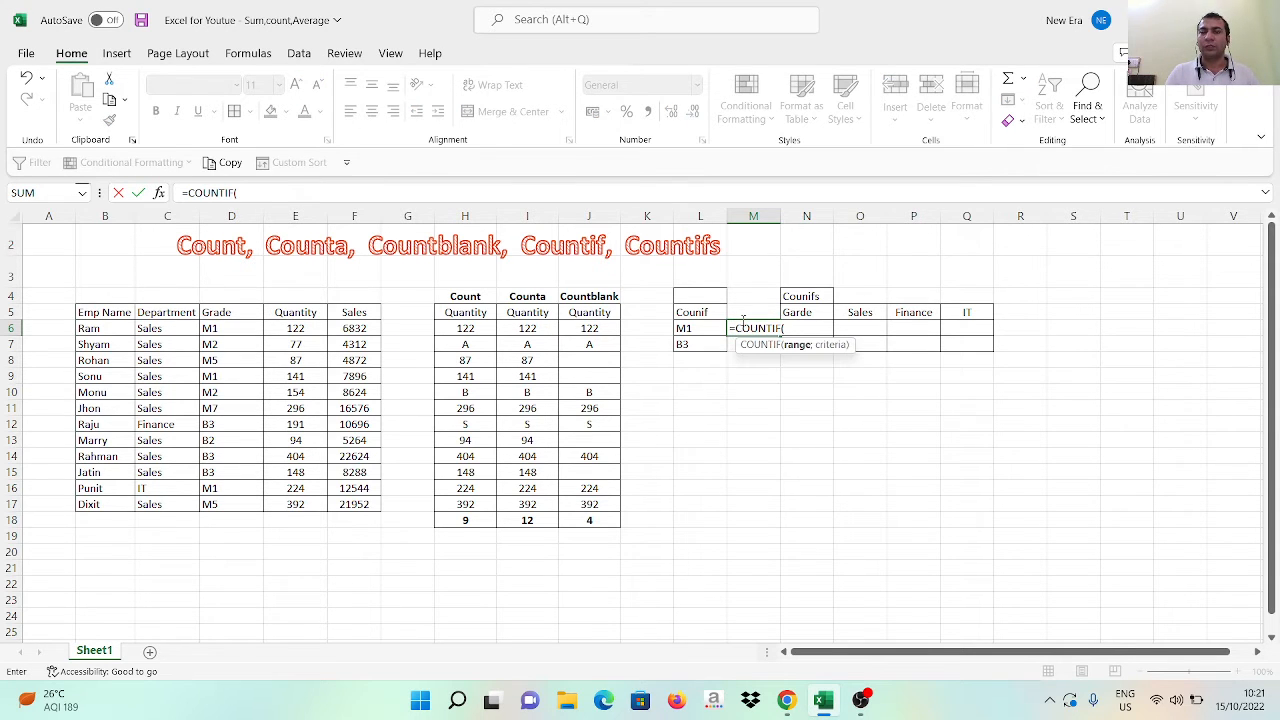
pyautogui.press('Left')
pyautogui.press('Left')
pyautogui.press('Left')
pyautogui.press('Left')
pyautogui.press('Left')
pyautogui.press('Left')
pyautogui.press('Left')
pyautogui.press('Left')
pyautogui.press('Left')
pyautogui.press('Left')
pyautogui.press('Left')
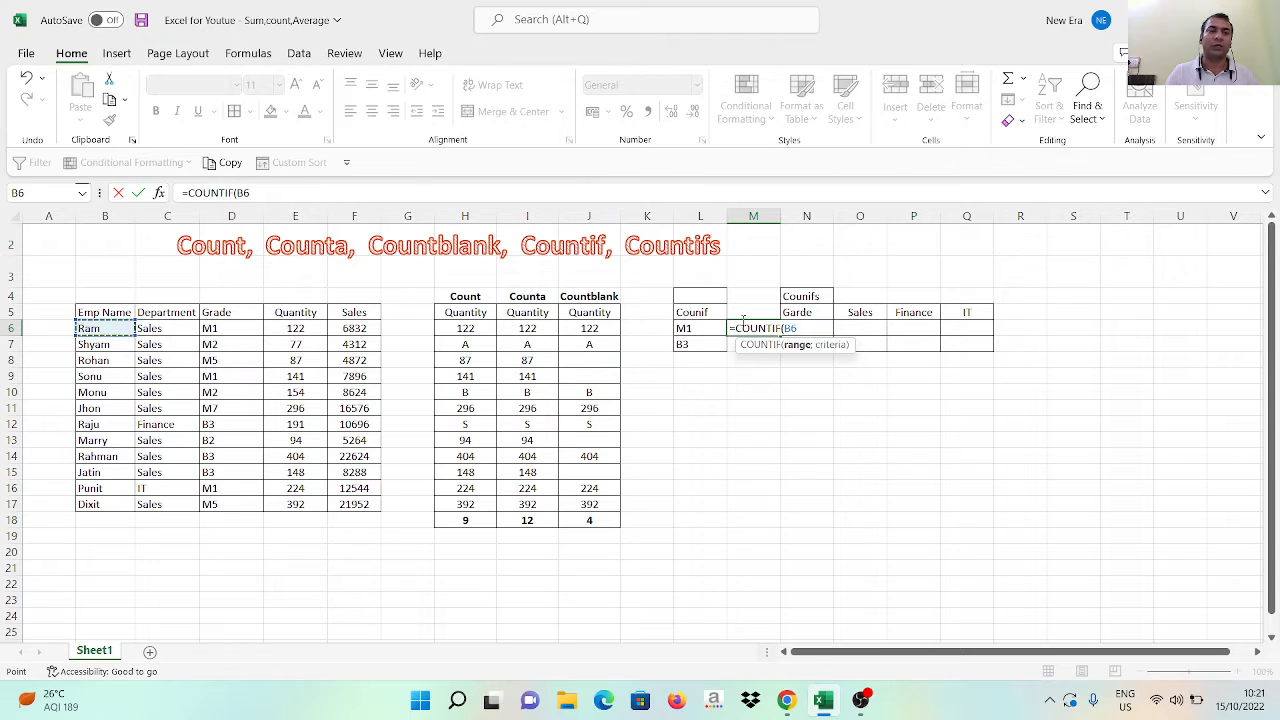
pyautogui.press('Right')
pyautogui.press('Right')
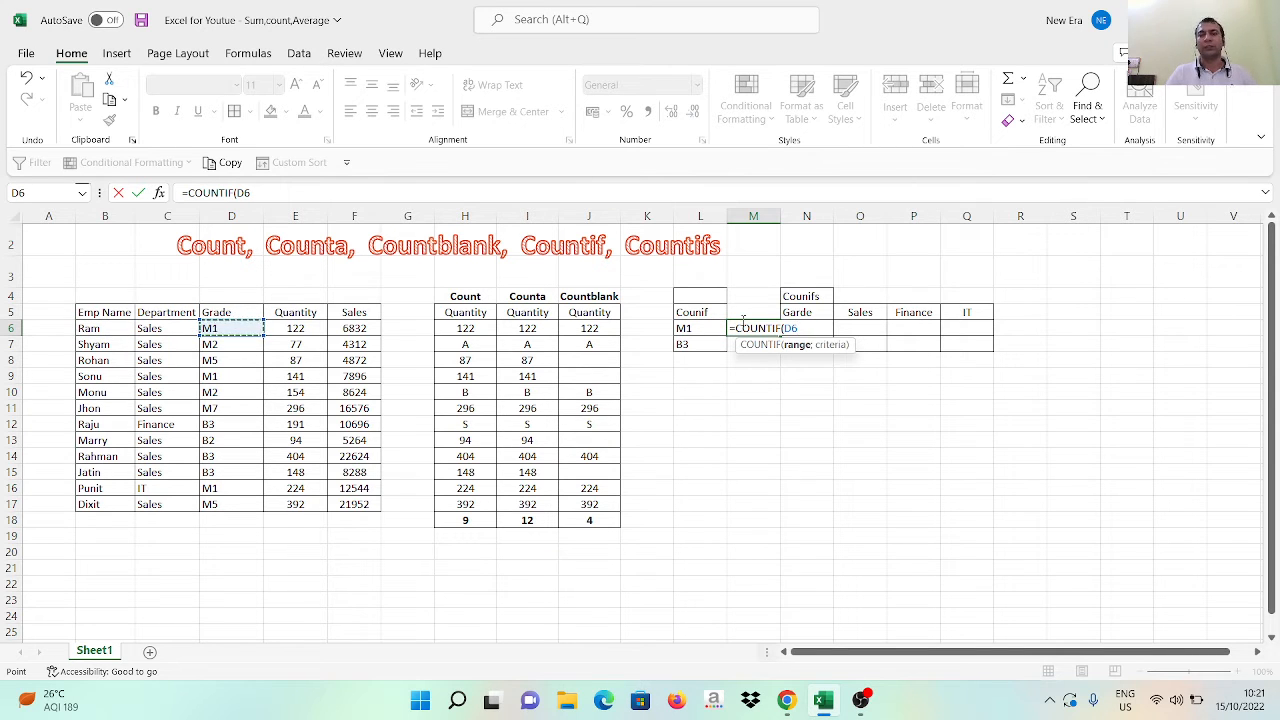
pyautogui.hotkey('ctrl', 'shift', 'Down')
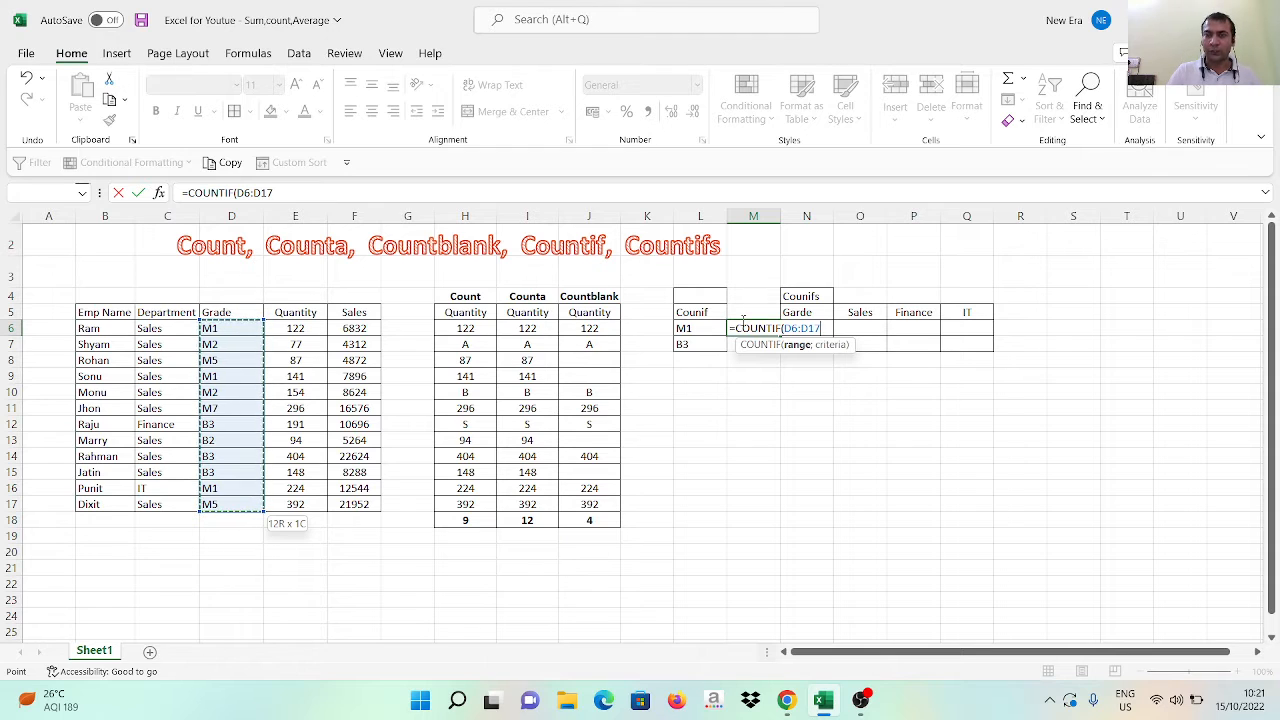
# Complete the COUNTIF formula in M6 with a semicolon separator and L6 as the criterion
pyautogui.write(',')
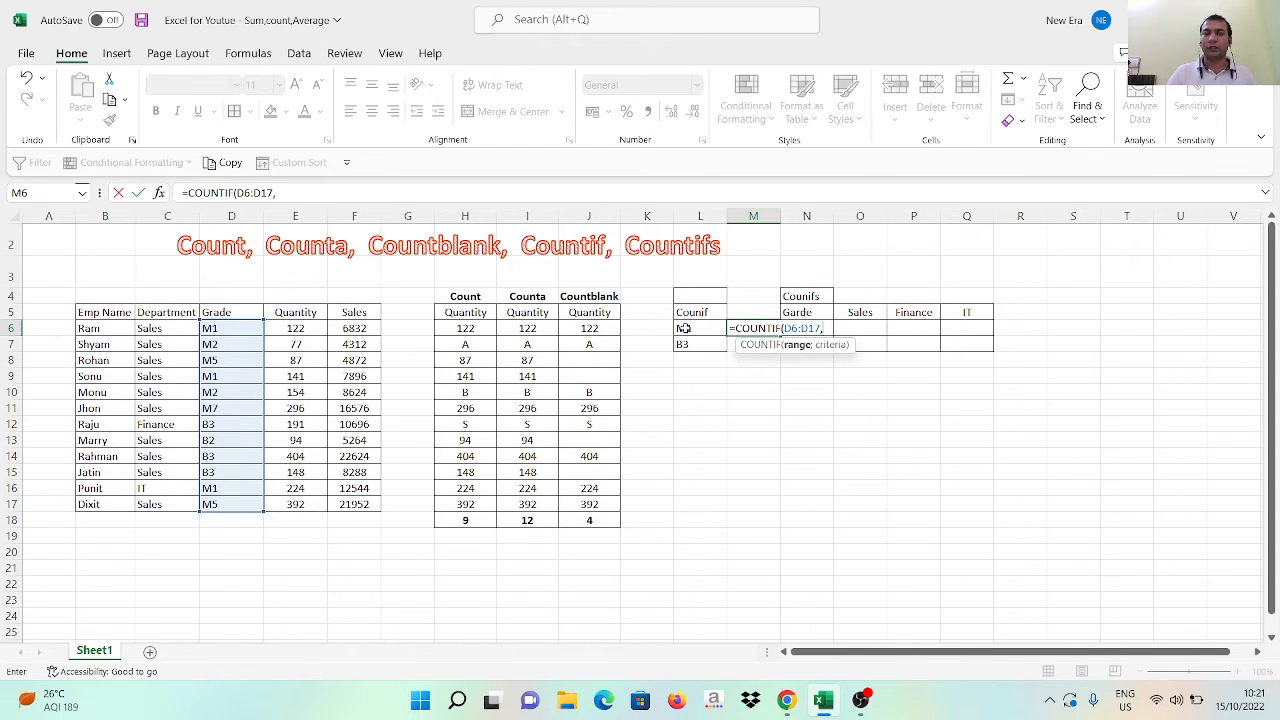
pyautogui.press('BackSpace')
pyautogui.write(';')
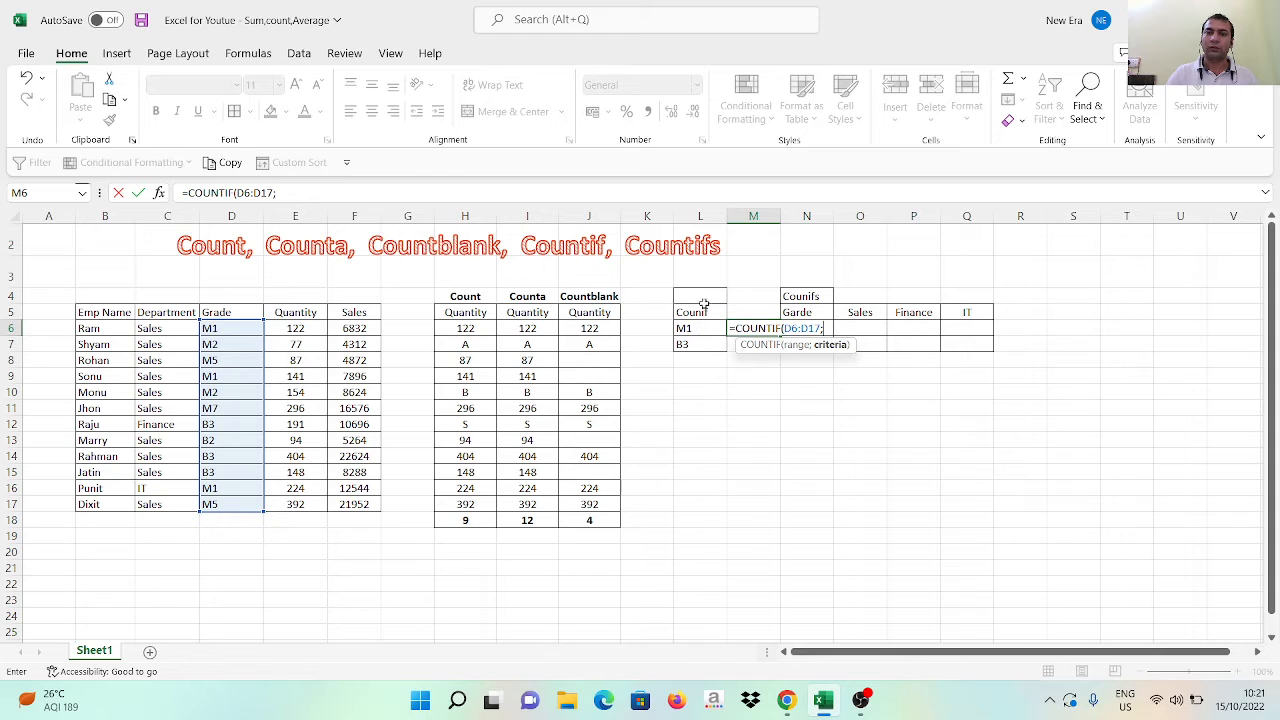
pyautogui.press('BackSpace')
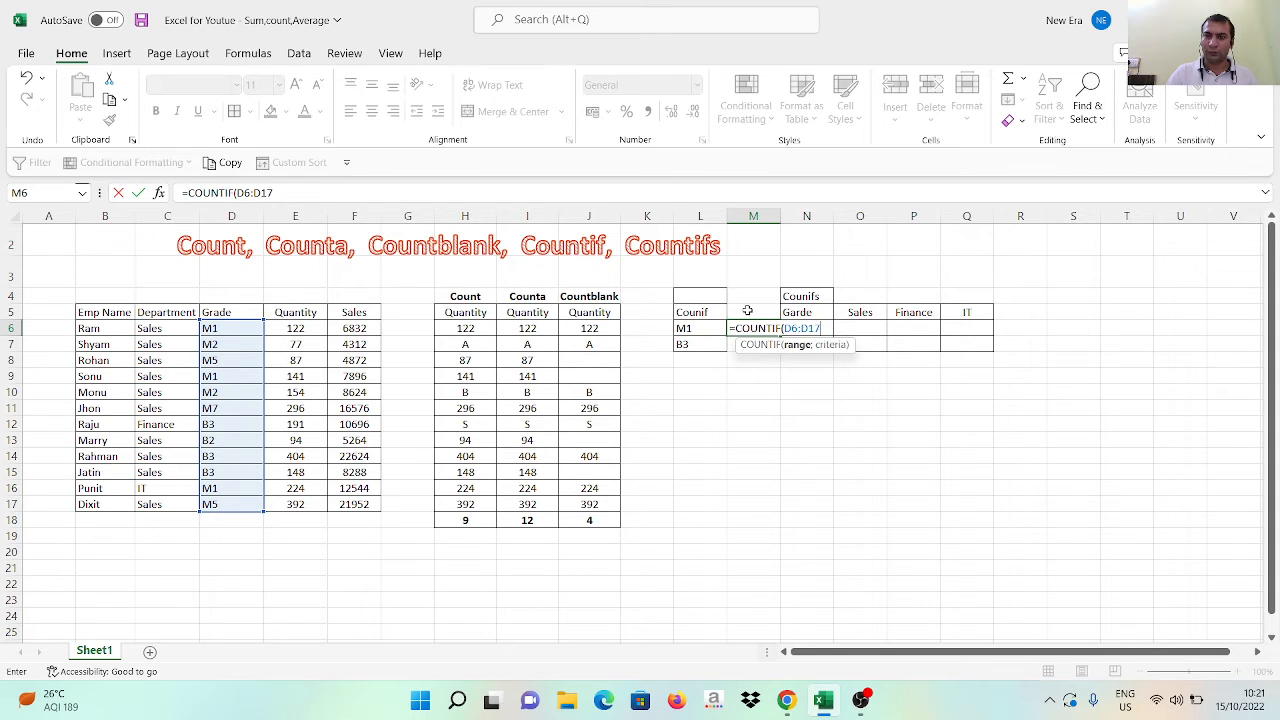
pyautogui.write(';')
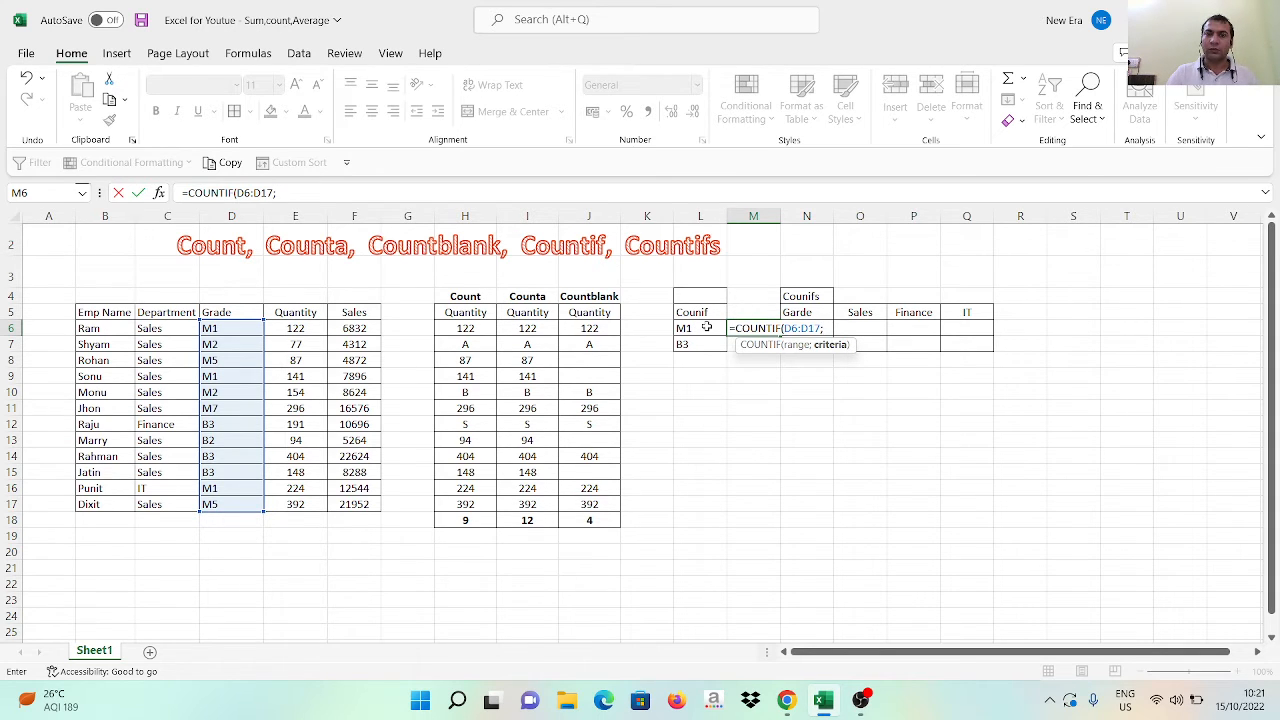
pyautogui.click(698, 327)
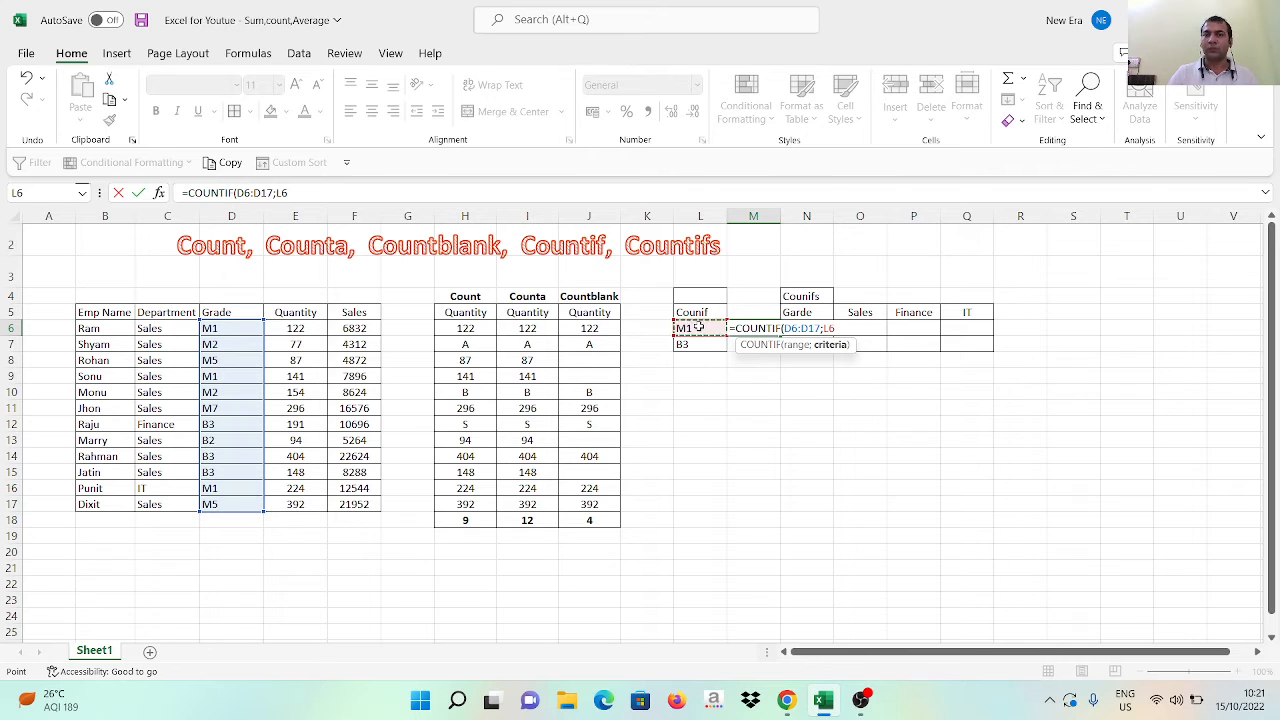
pyautogui.press('Return')
pyautogui.press('Up')
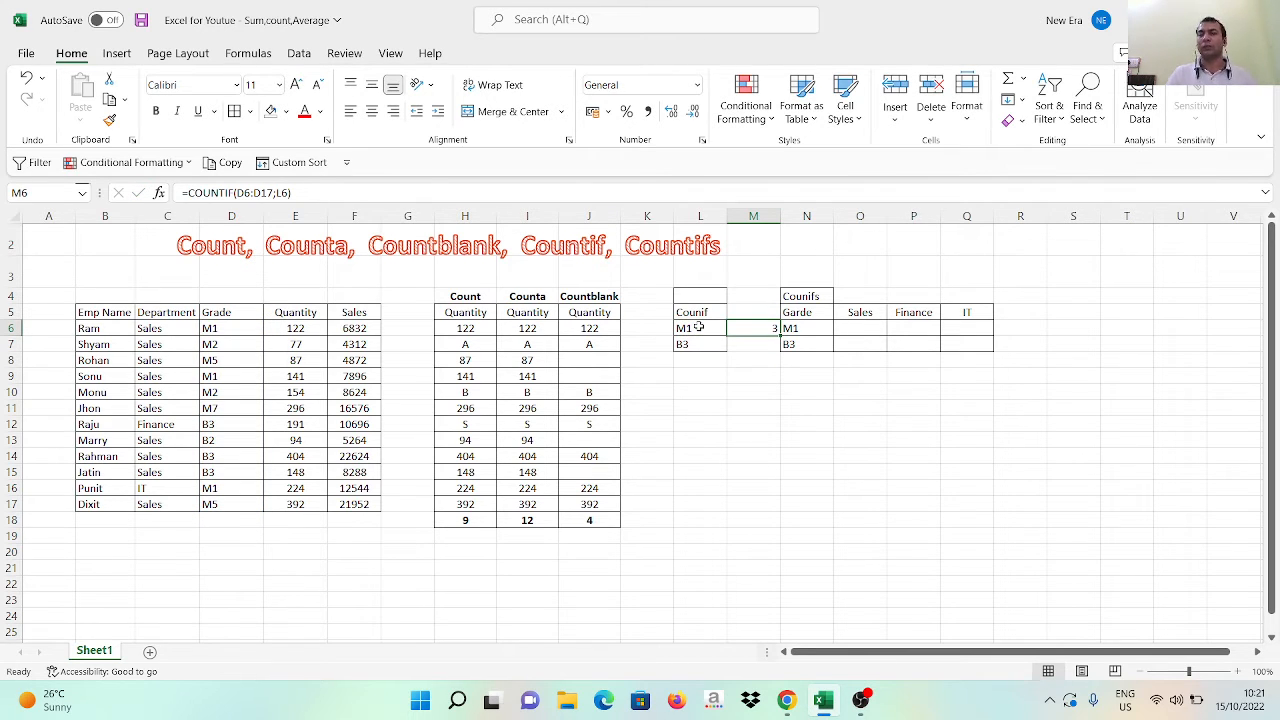
# Enter =COUNTIF(D6:D17;L7) in M7 to count the employees with grade B3
pyautogui.press('Down')
pyautogui.write('=COUN')
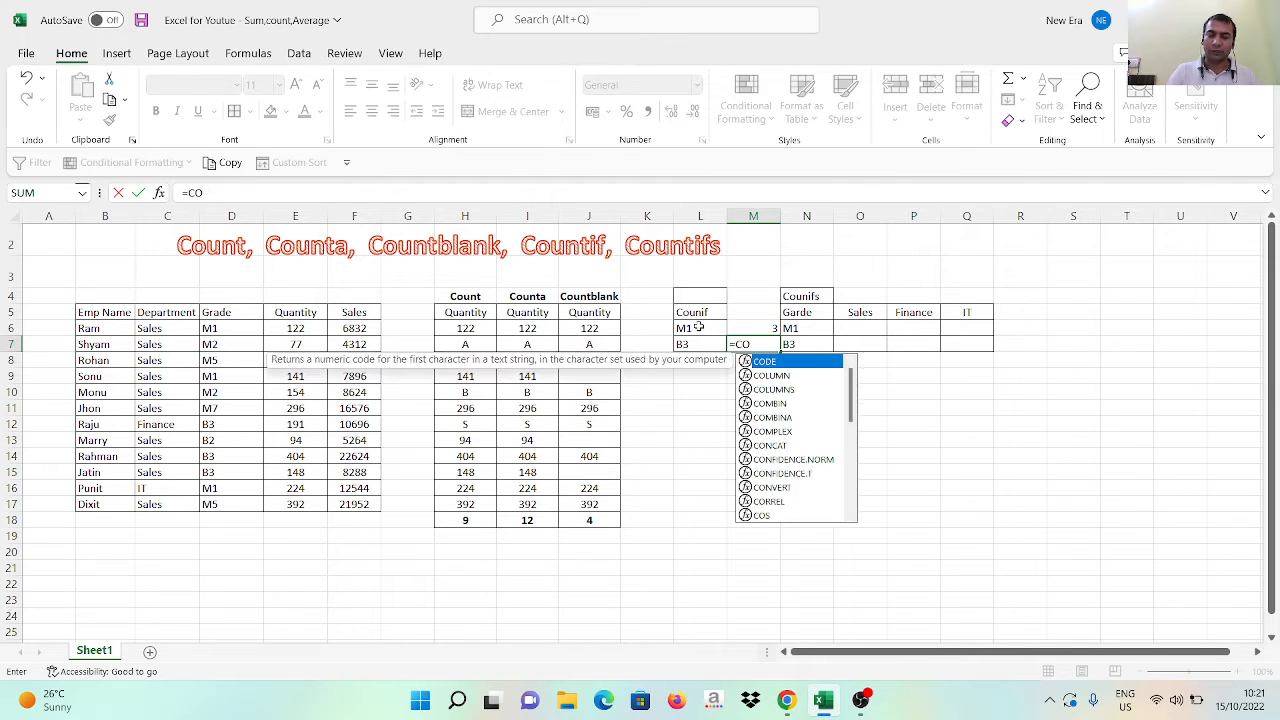
pyautogui.press('Down')
pyautogui.press('Down')
pyautogui.press('Down')
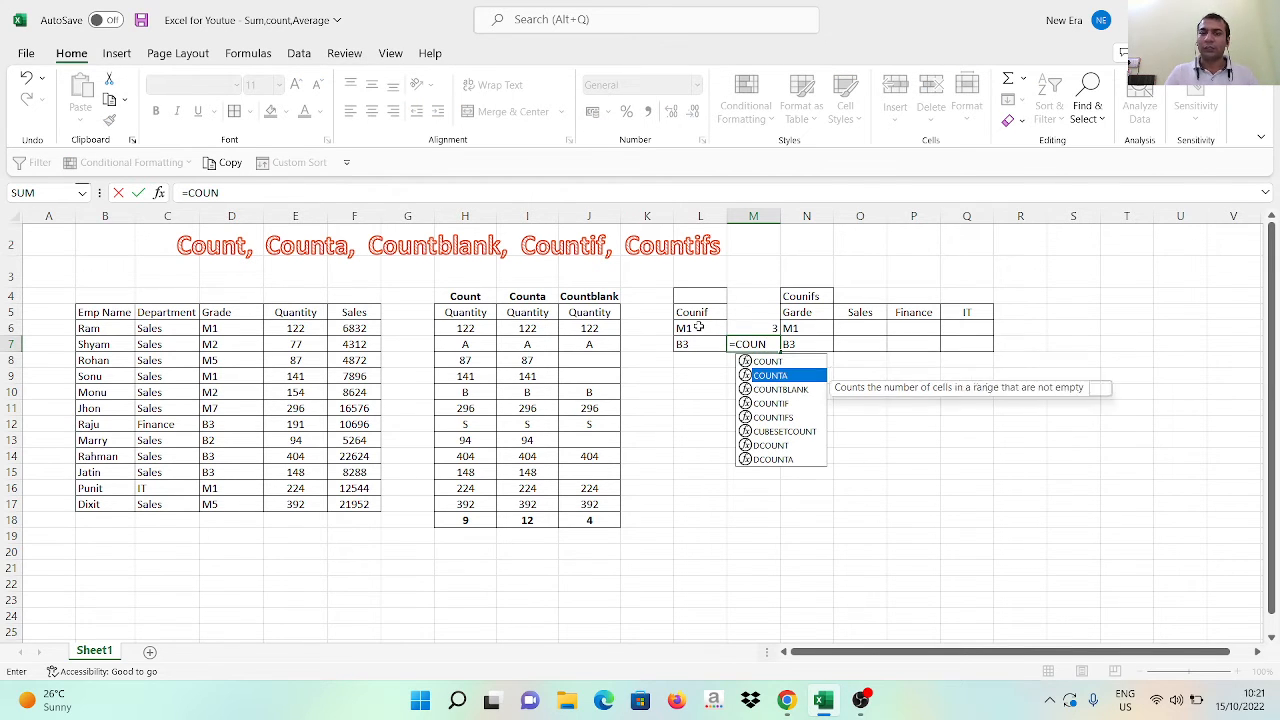
pyautogui.press('Tab')
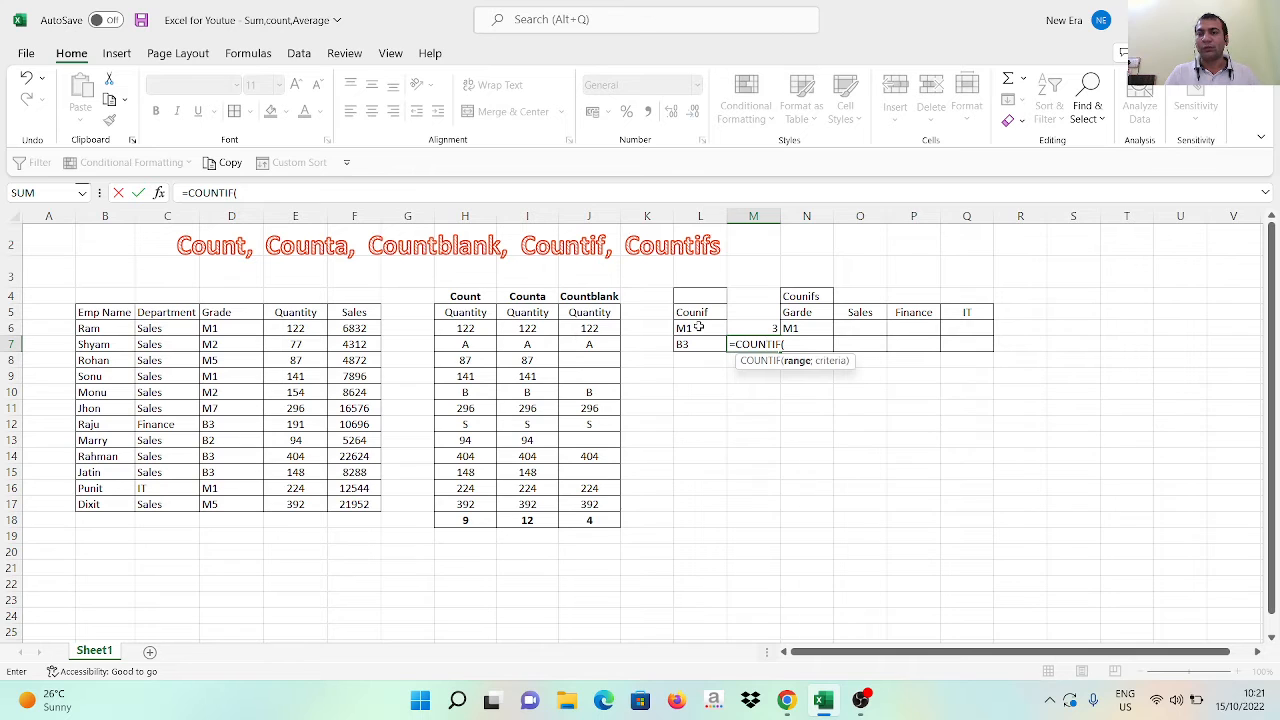
pyautogui.click(214, 328)
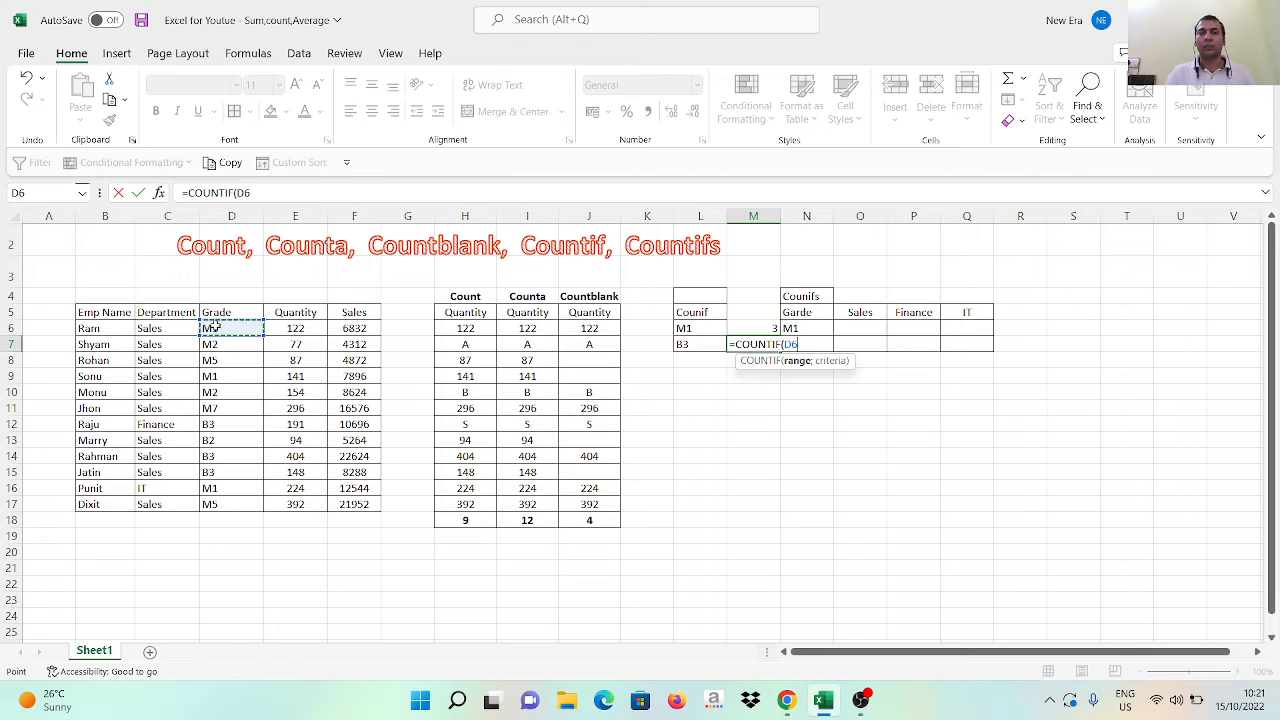
pyautogui.hotkey('ctrl', 'shift', 'Down')
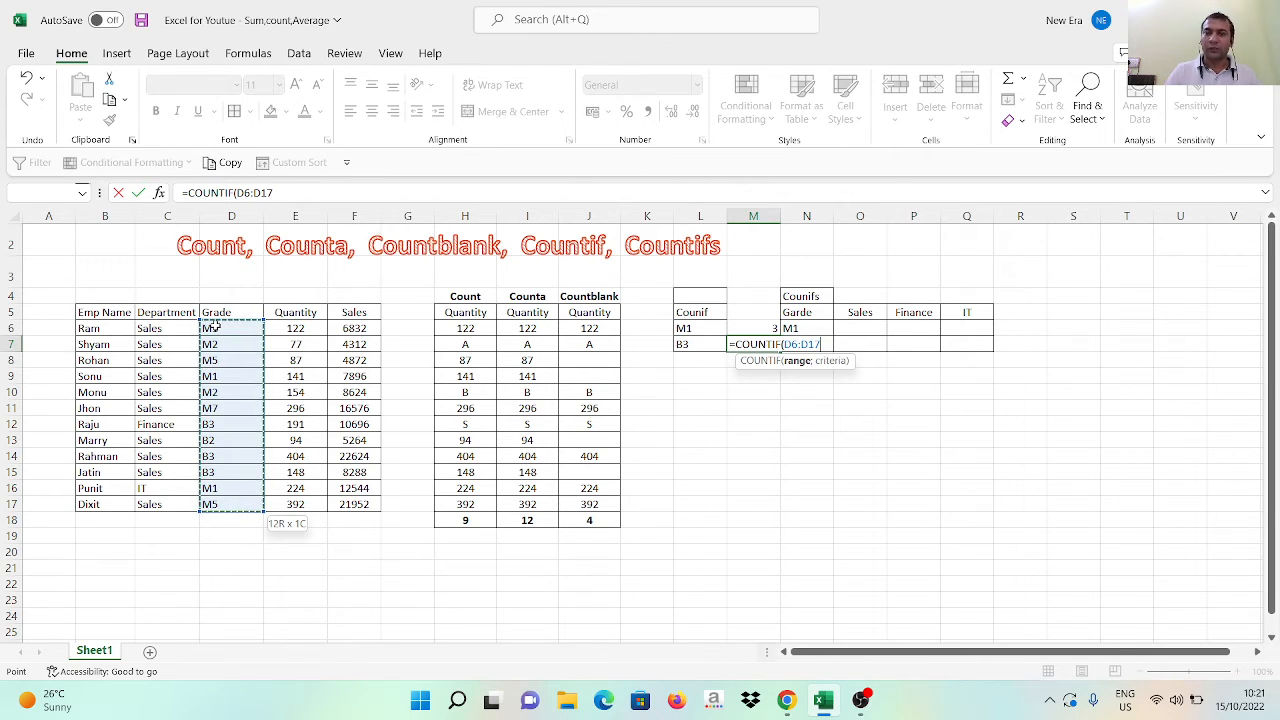
pyautogui.write(';')
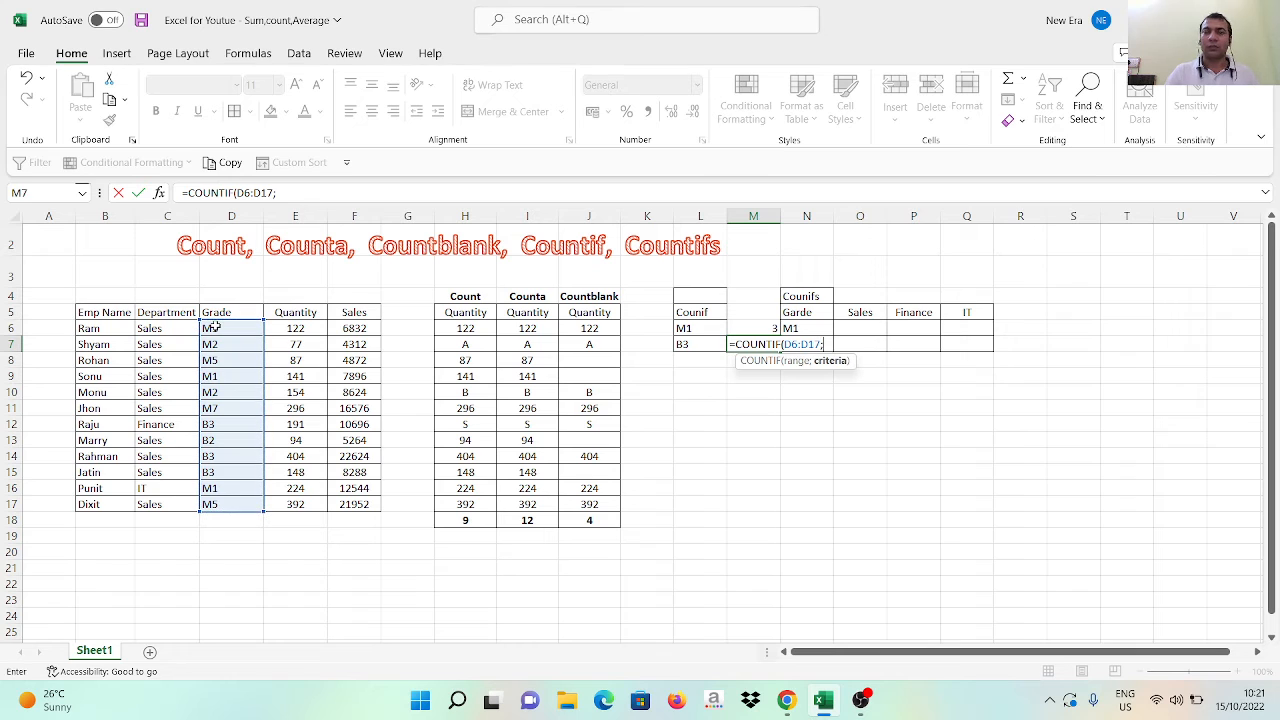
pyautogui.click(698, 341)
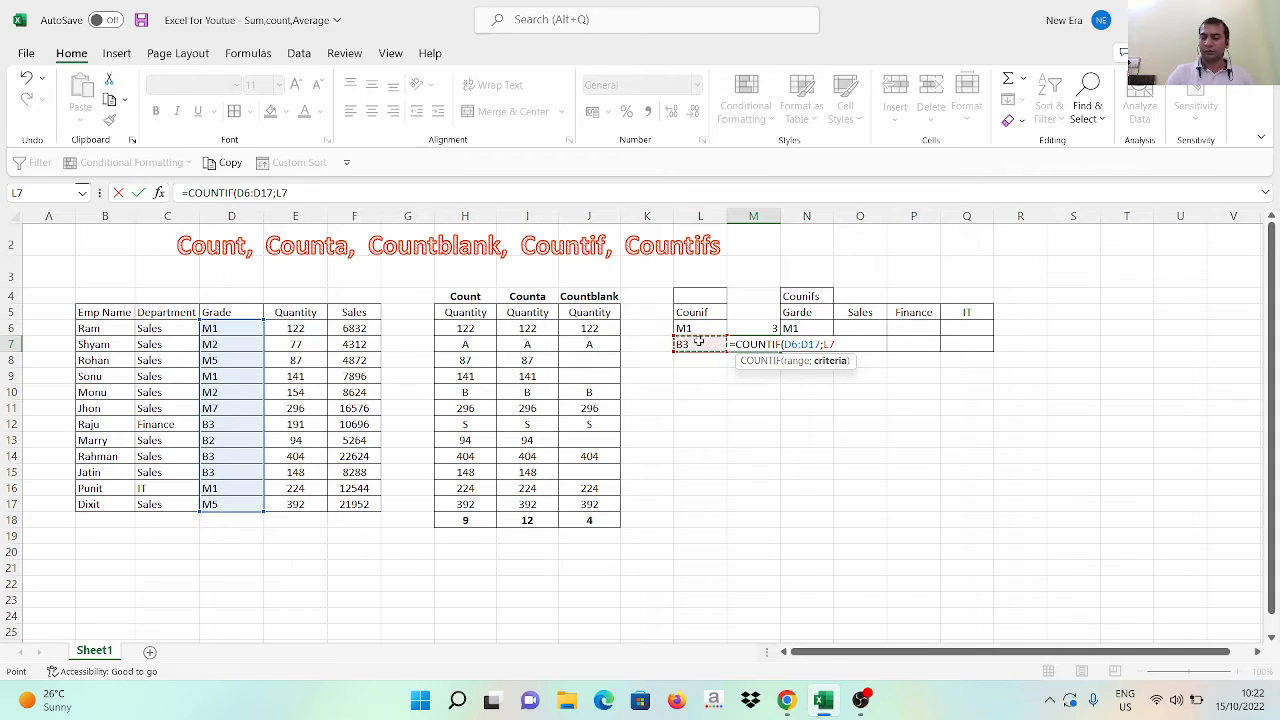
pyautogui.press('Return')
pyautogui.press('Up')
pyautogui.press('Up')
# Go through the B3 entries in the Grade column, change the grade in D15 to B2 and check the count in M7
pyautogui.click(698, 341)
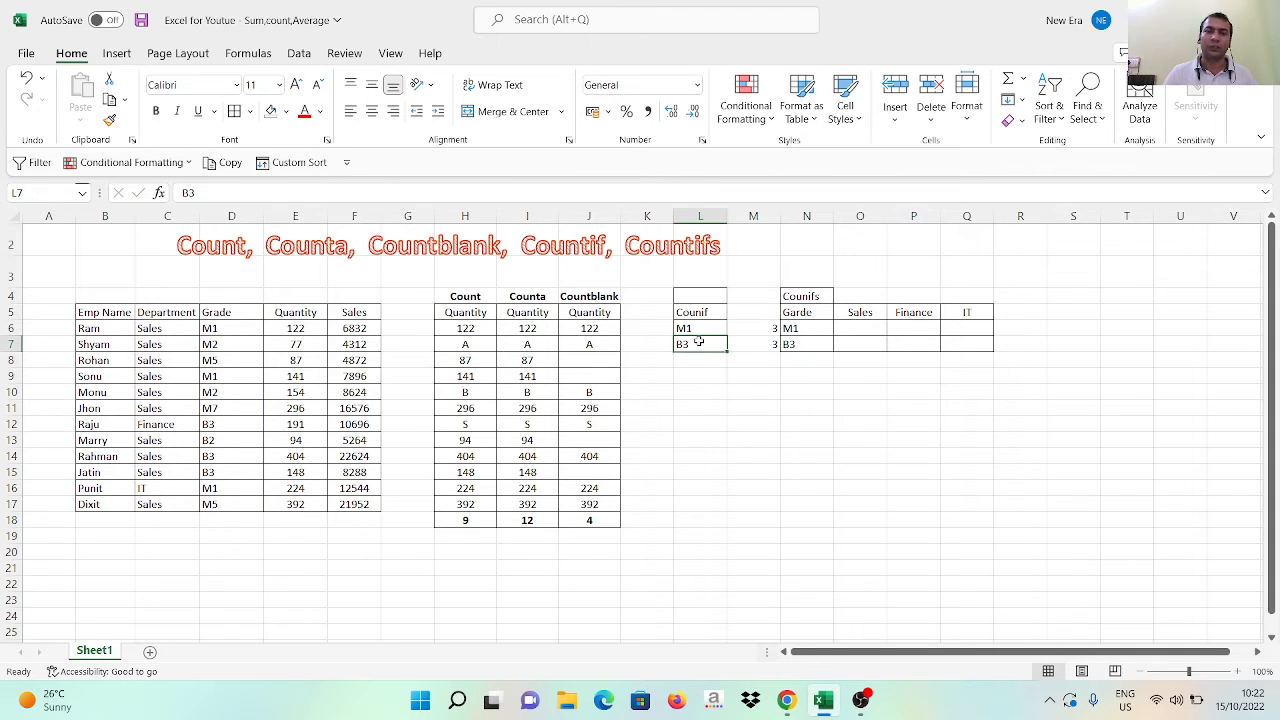
pyautogui.press('Left')
pyautogui.press('Left')
pyautogui.press('Left')
pyautogui.press('Left')
pyautogui.press('Left')
pyautogui.press('Left')
pyautogui.press('Left')
pyautogui.press('Left')
pyautogui.press('Left')
pyautogui.press('Down')
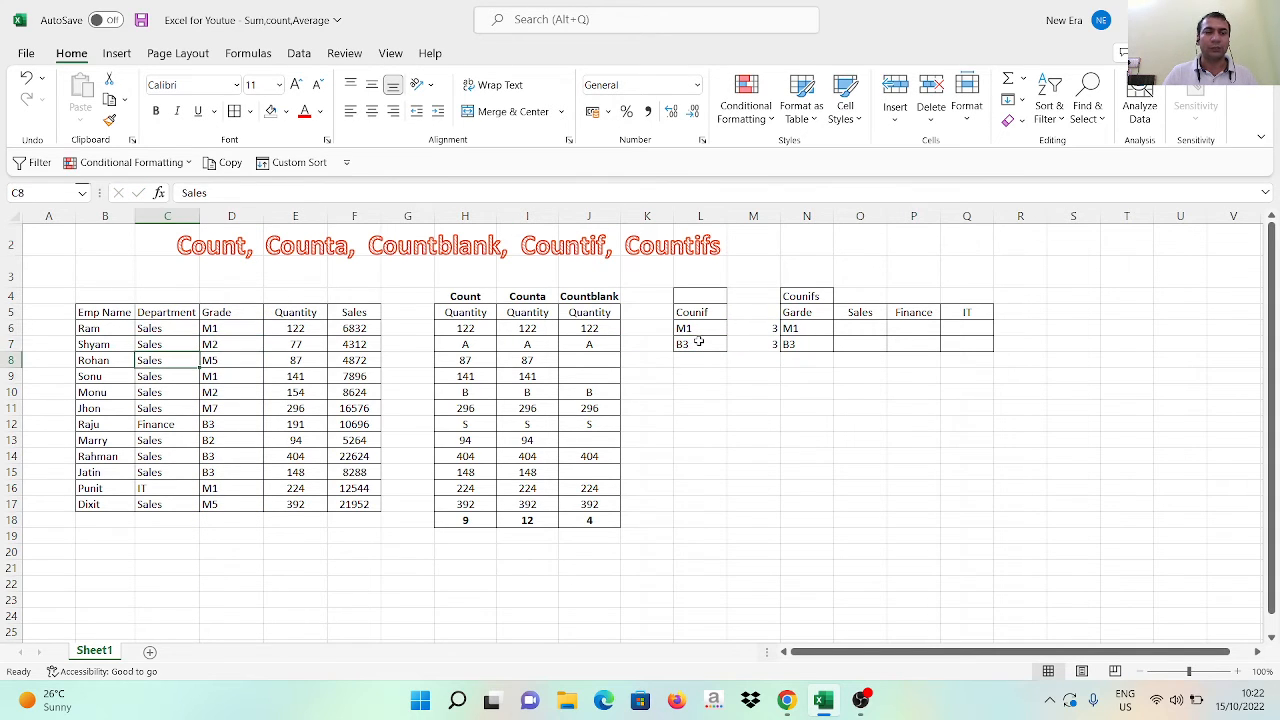
pyautogui.press('Right')
pyautogui.press('Down')
pyautogui.press('Down')
pyautogui.press('Down')
pyautogui.press('Down')
pyautogui.press('Down')
pyautogui.press('Down')
pyautogui.press('Down')
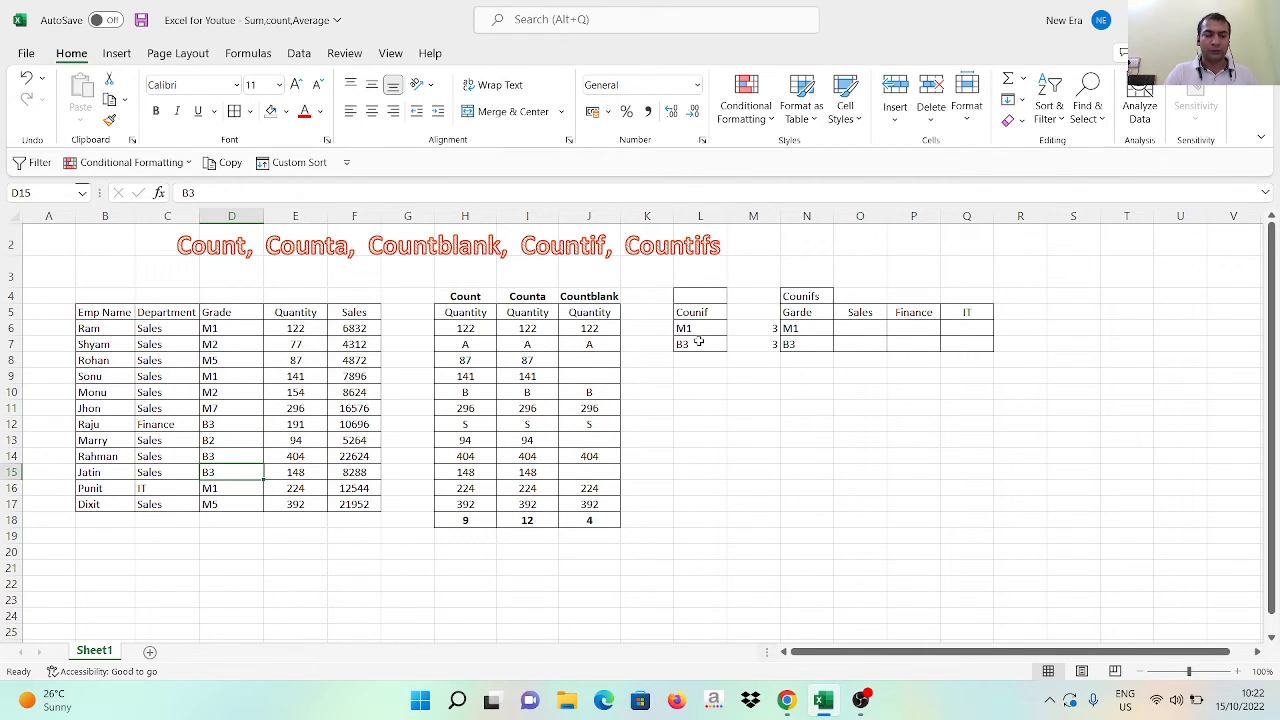
pyautogui.write('B')
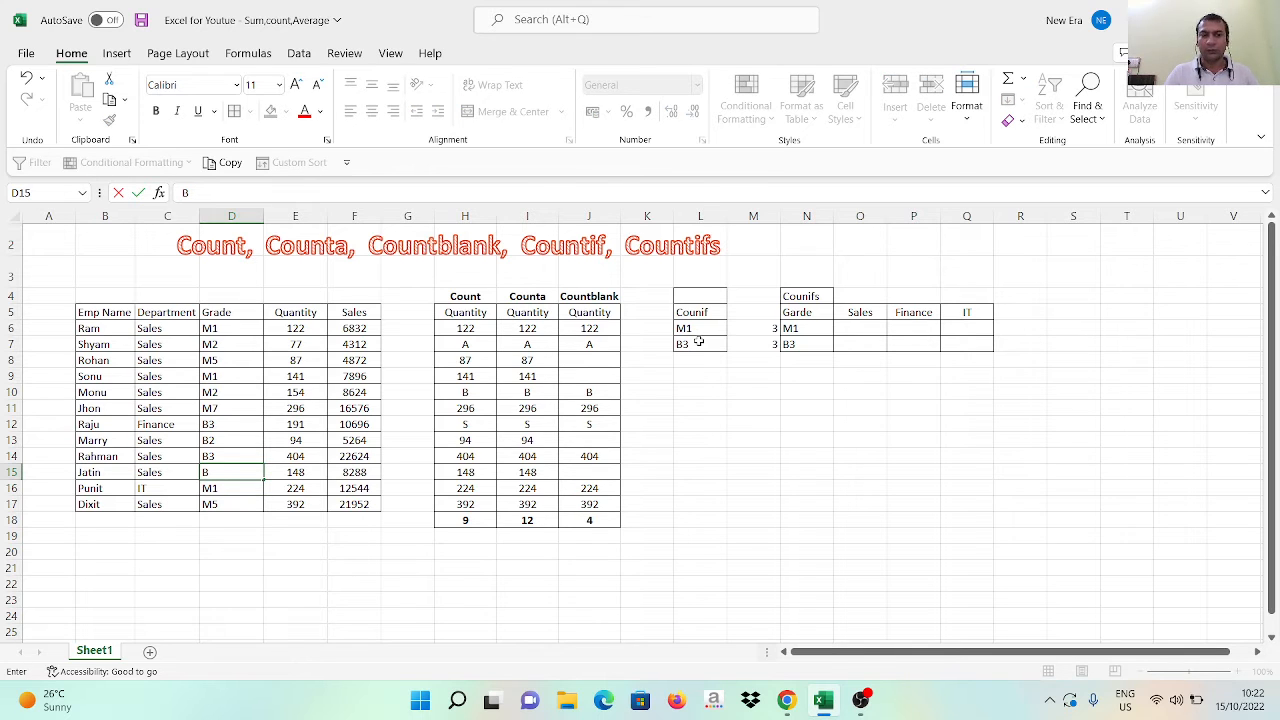
pyautogui.write('2')
pyautogui.press('Return')
pyautogui.press('Up')
pyautogui.press('Right')
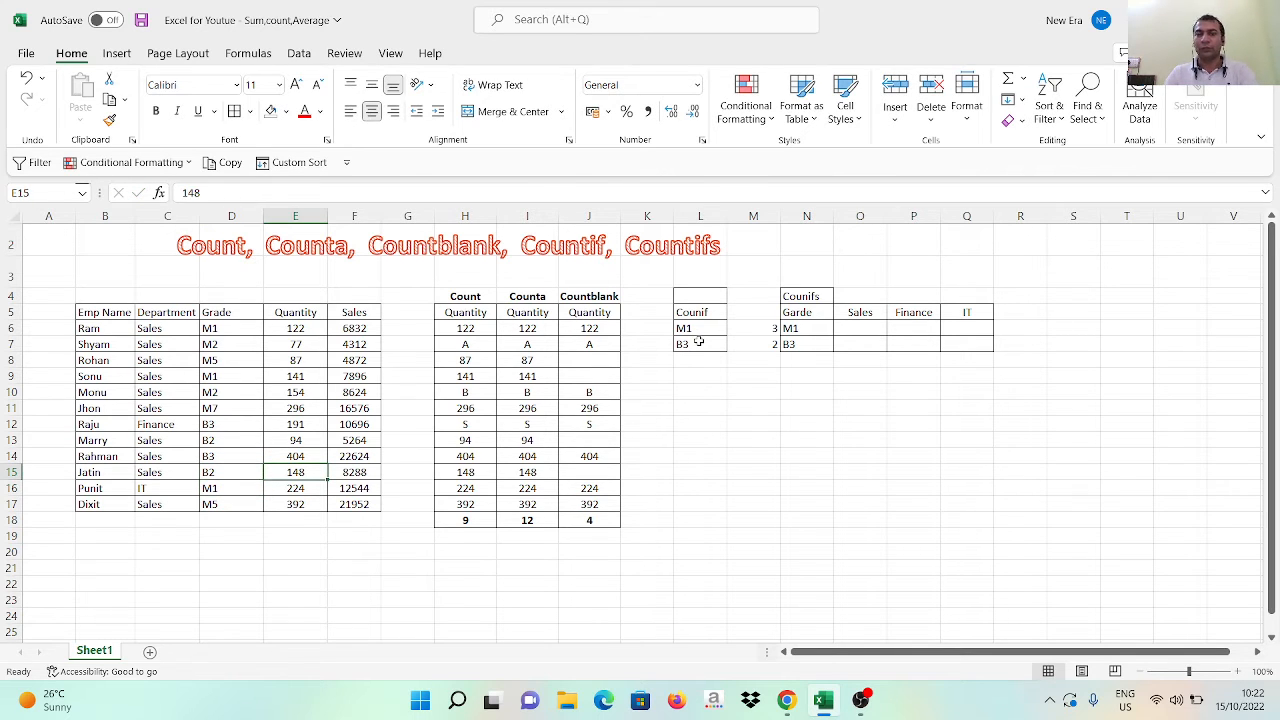
pyautogui.click(766, 343)
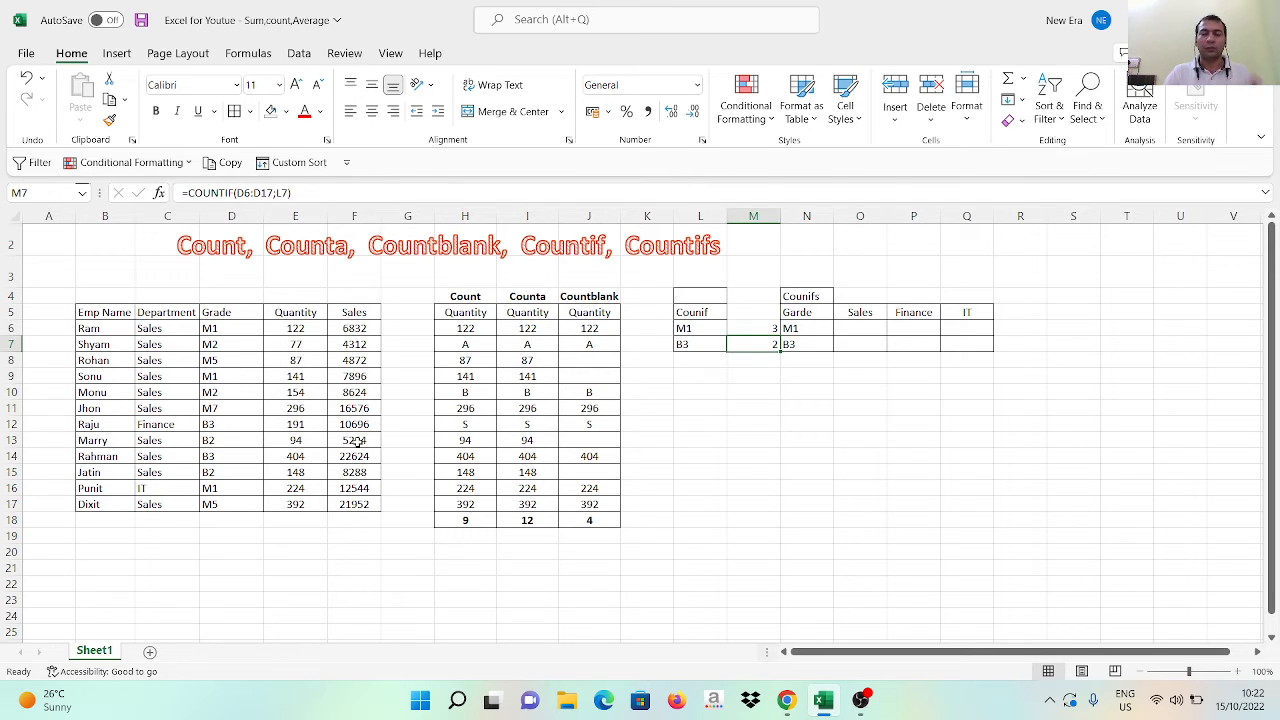
# Replace the grade in D16 with b3
pyautogui.click(217, 488)
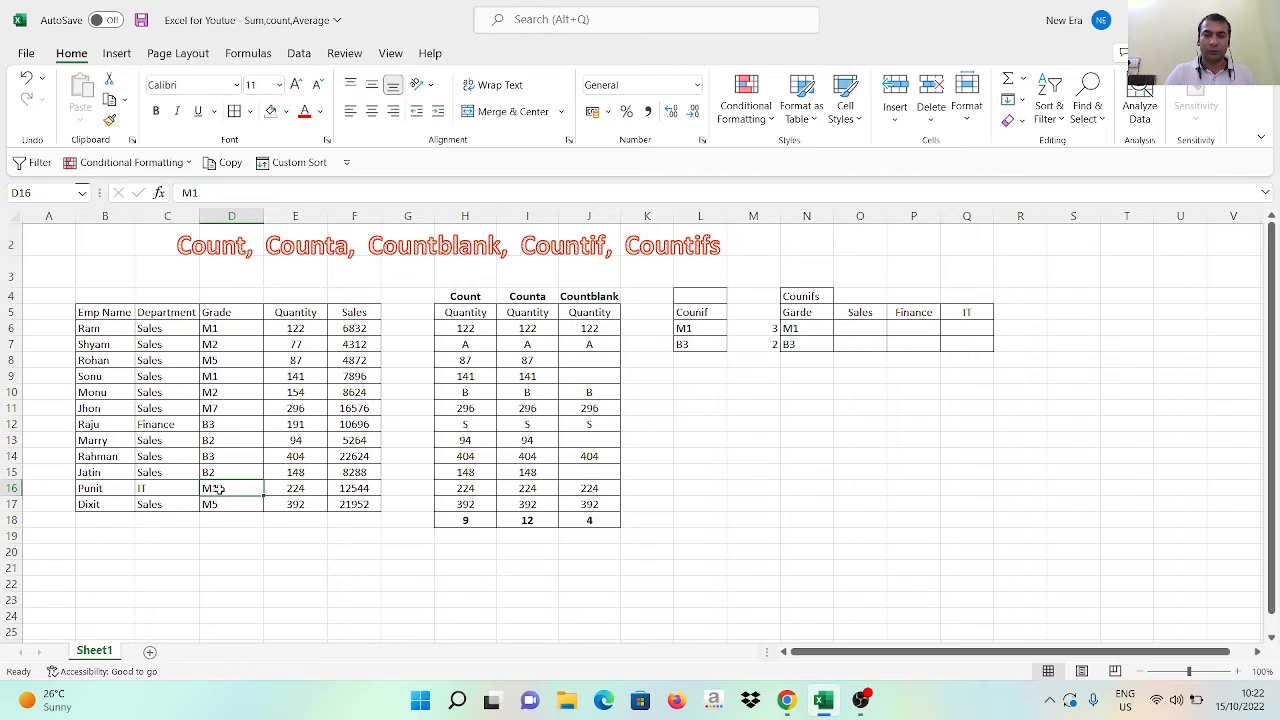
pyautogui.write('b3')
pyautogui.press('Return')
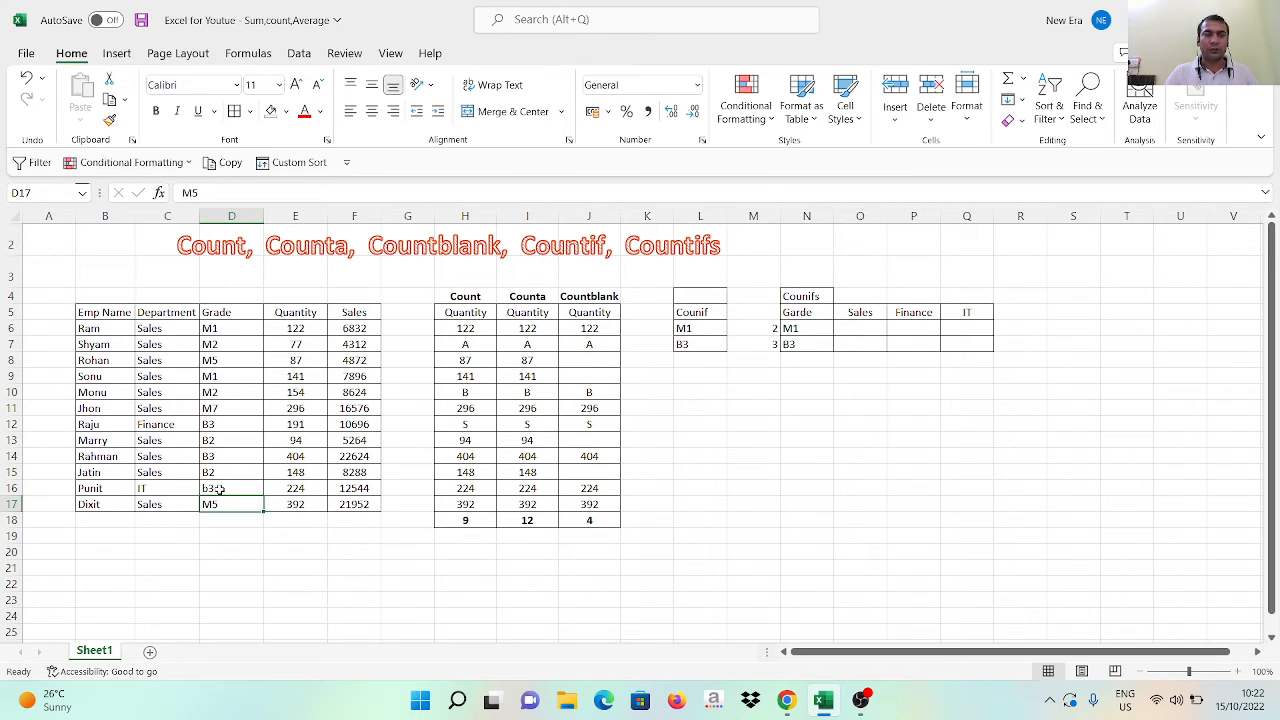
# Change the grade in D9 to B3 and check the COUNTIF results for both criteria in column M
pyautogui.press('Up')
pyautogui.press('Up')
pyautogui.press('Up')
pyautogui.press('Up')
pyautogui.press('Up')
pyautogui.press('Up')
pyautogui.press('Up')
pyautogui.press('Up')
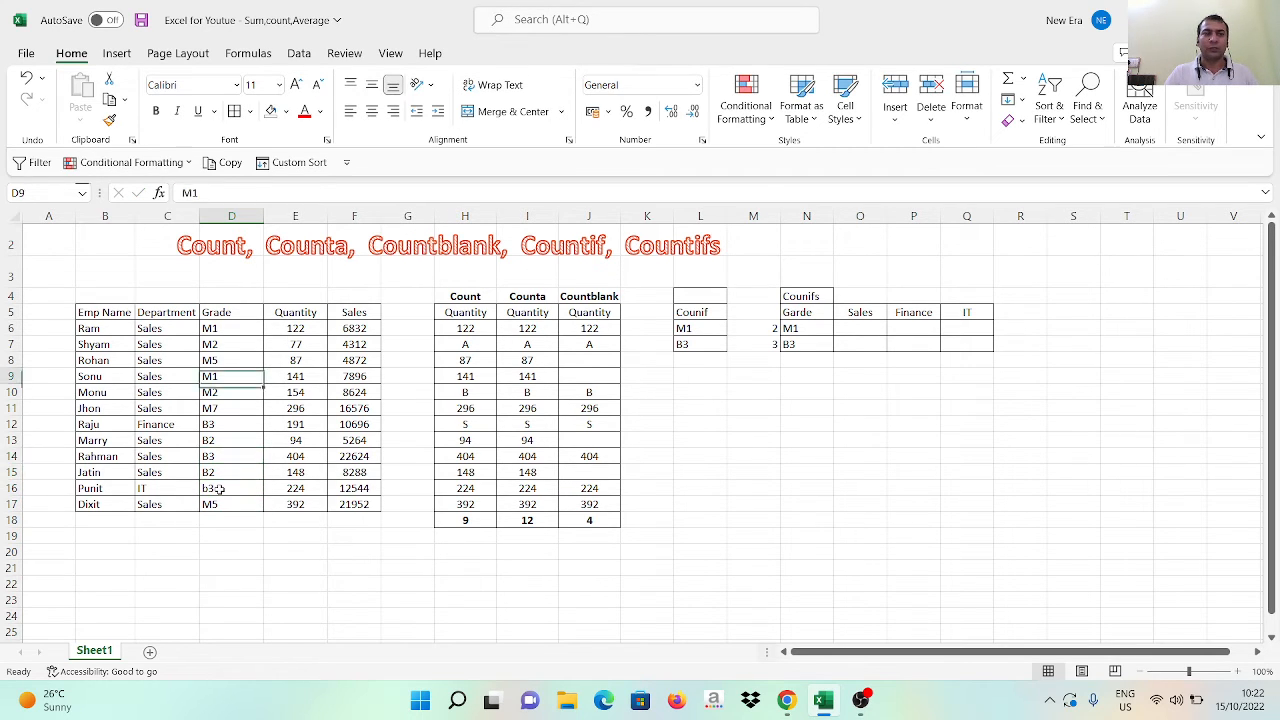
pyautogui.write('B3')
pyautogui.press('Return')
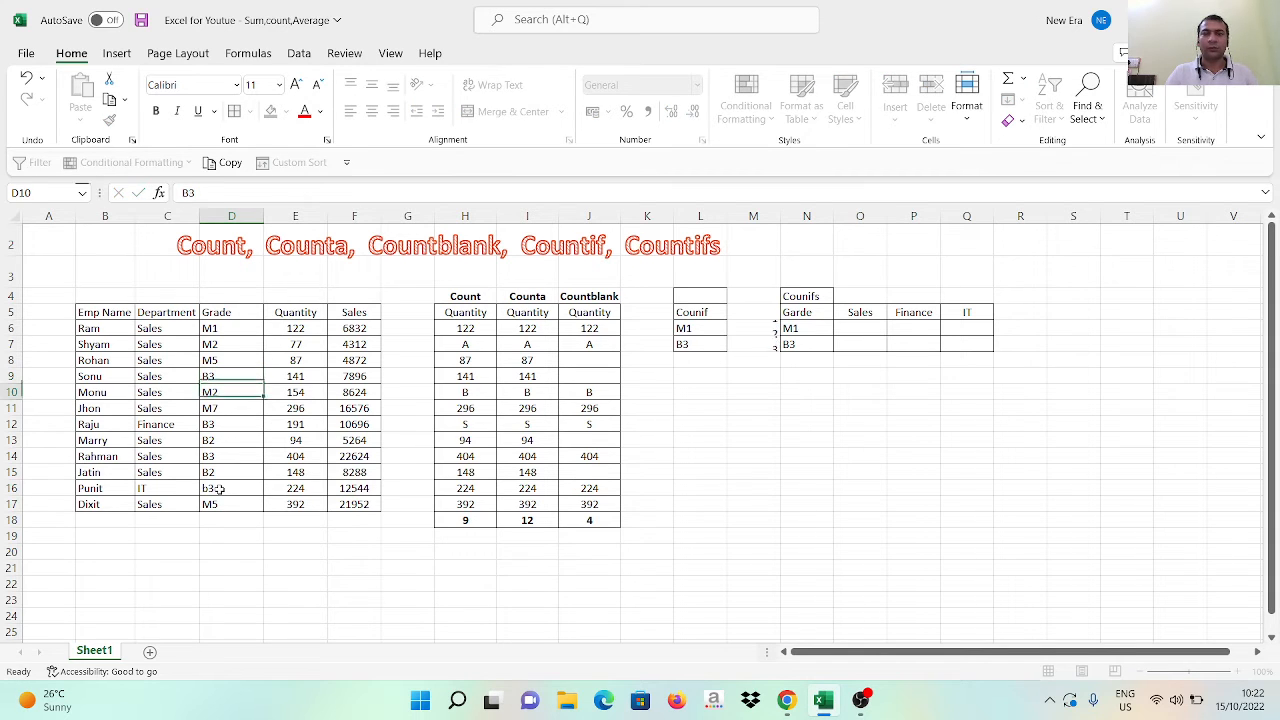
pyautogui.click(751, 342)
pyautogui.press('Up')
pyautogui.press('Left')
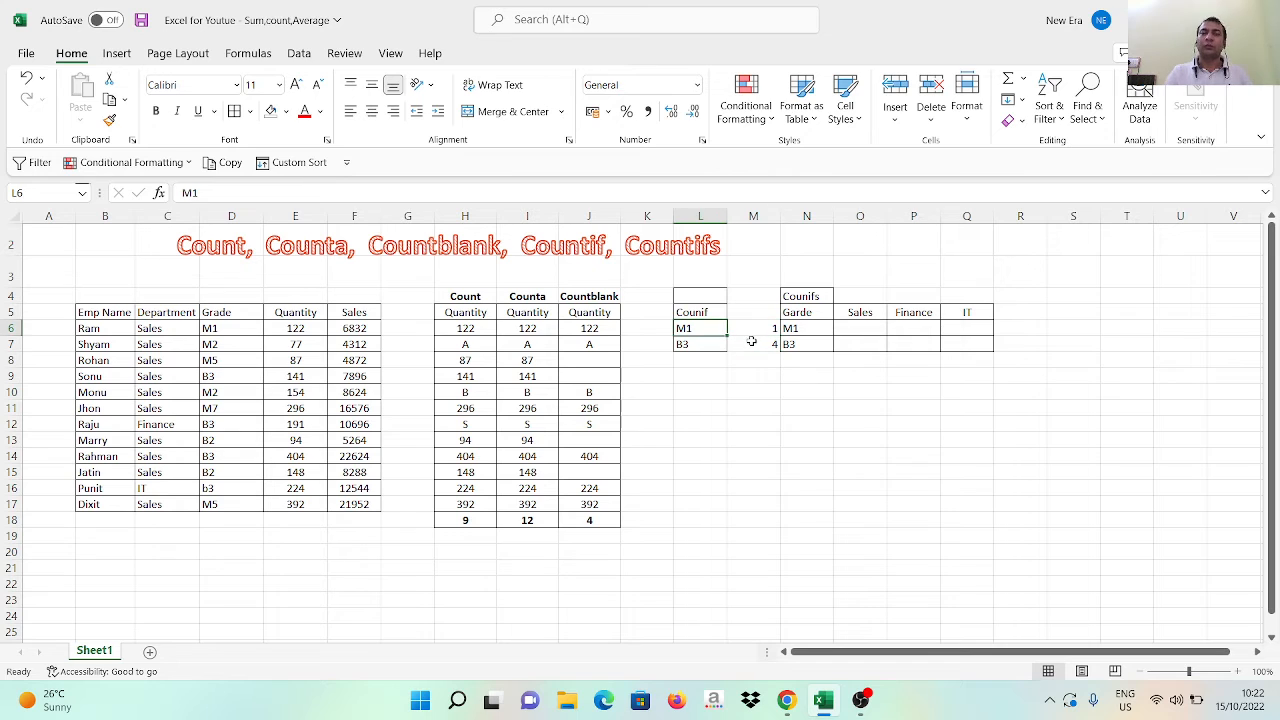
# Review the COUNTIF criteria and results in columns L and M and the layout of the Countifs table
pyautogui.press('Right')
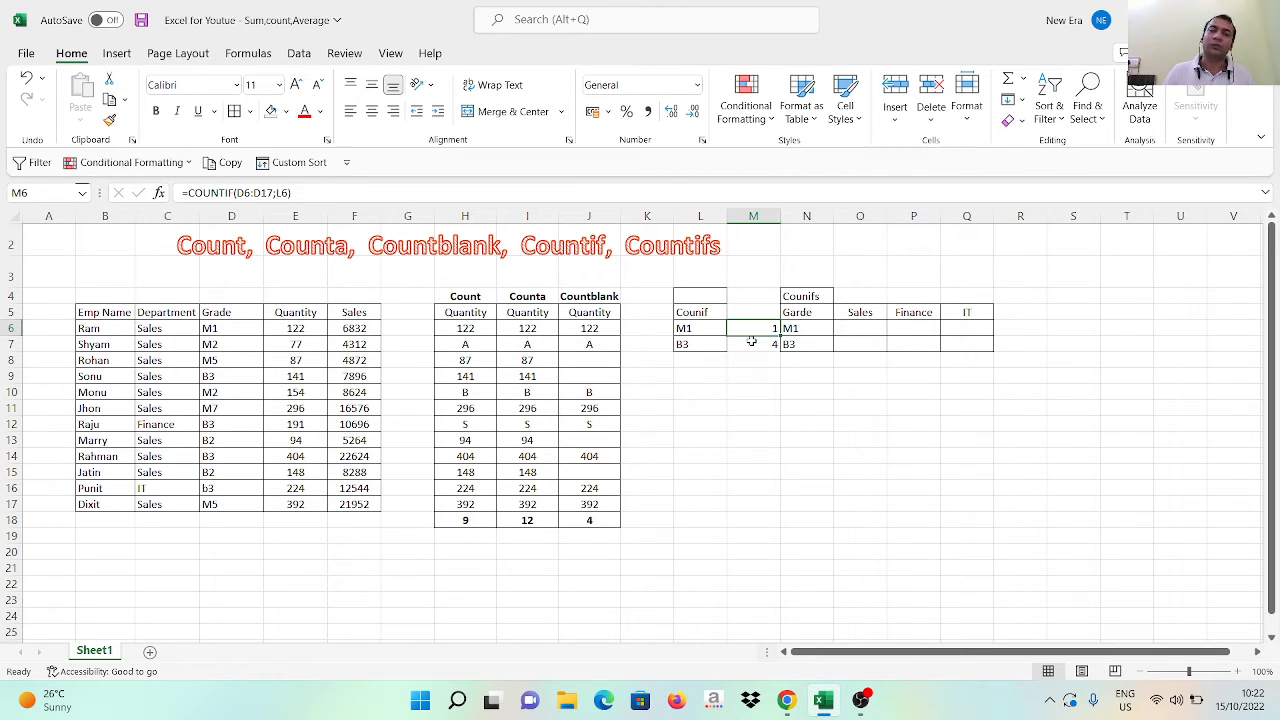
pyautogui.press('Left')
pyautogui.press('Up')
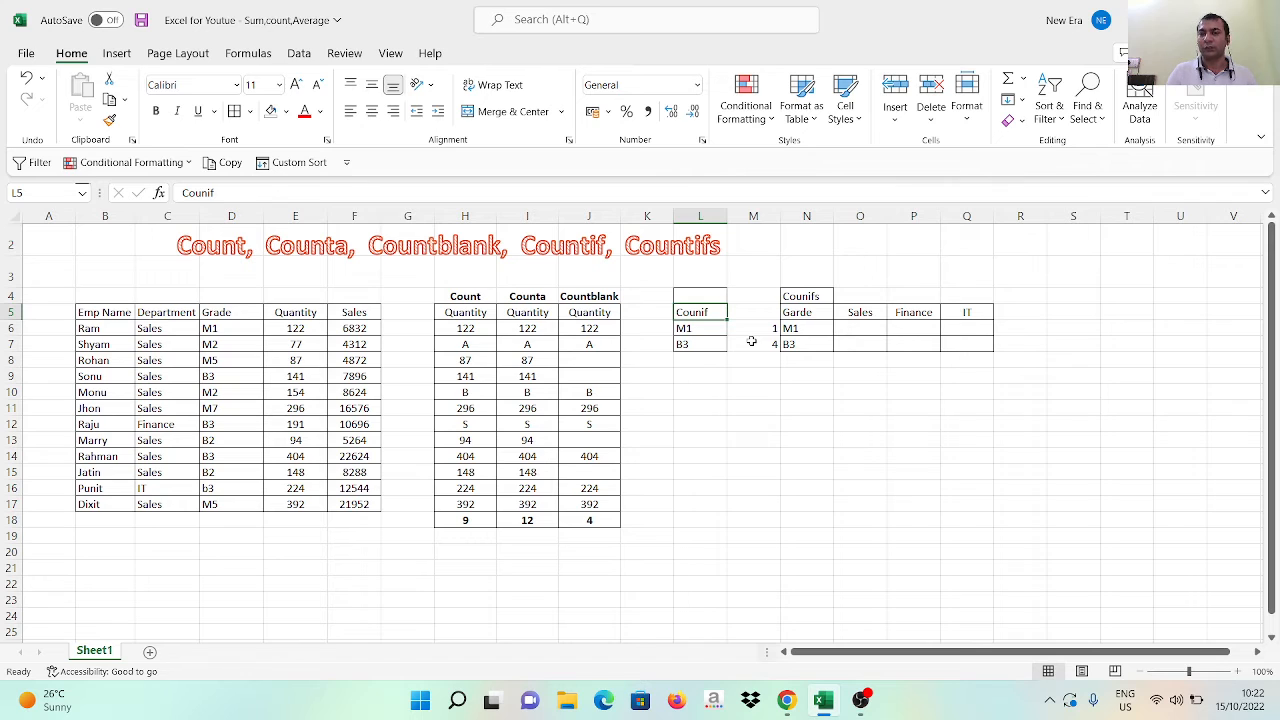
pyautogui.press('Right')
pyautogui.press('Right')
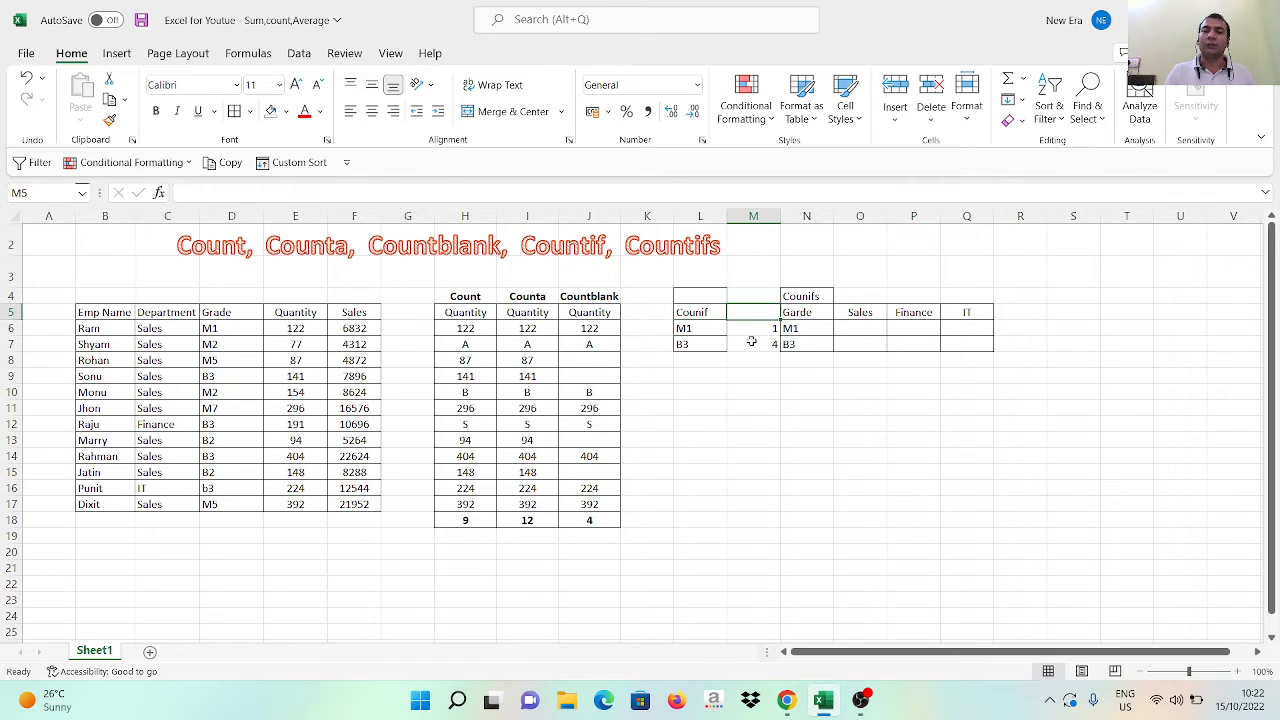
pyautogui.press('Up')
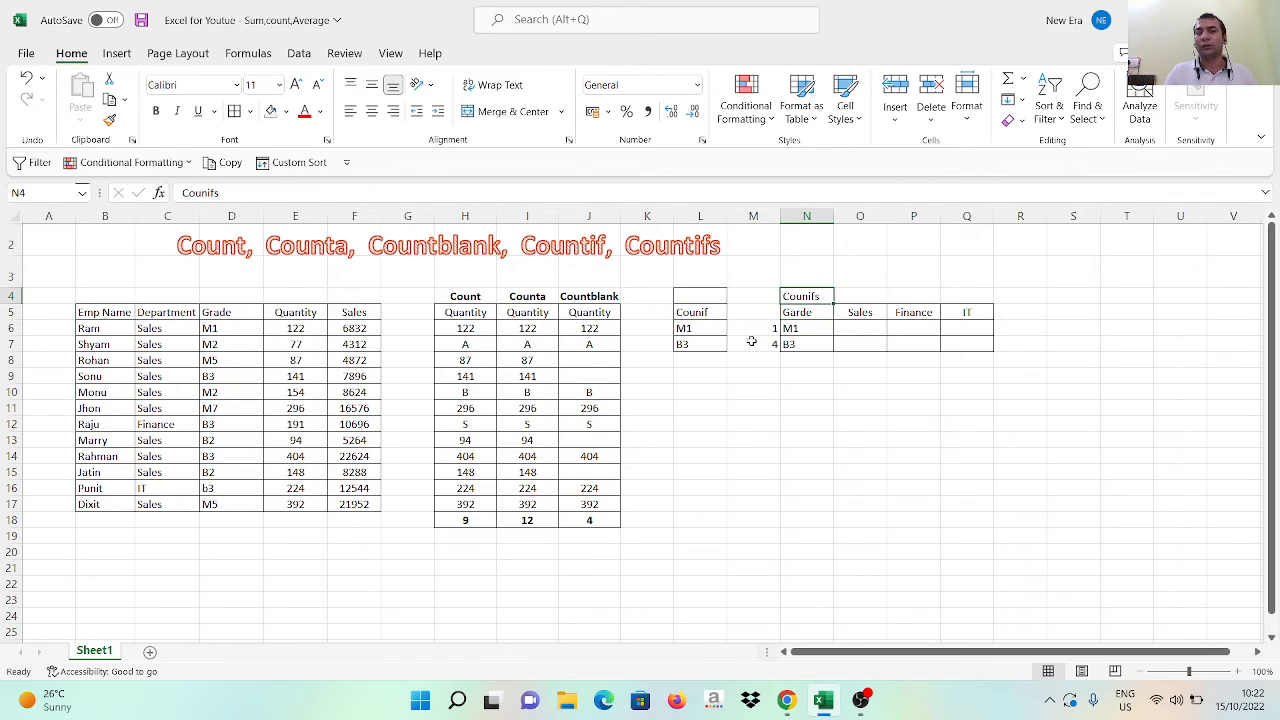
pyautogui.press('Down')
pyautogui.press('Down')
pyautogui.press('Right')
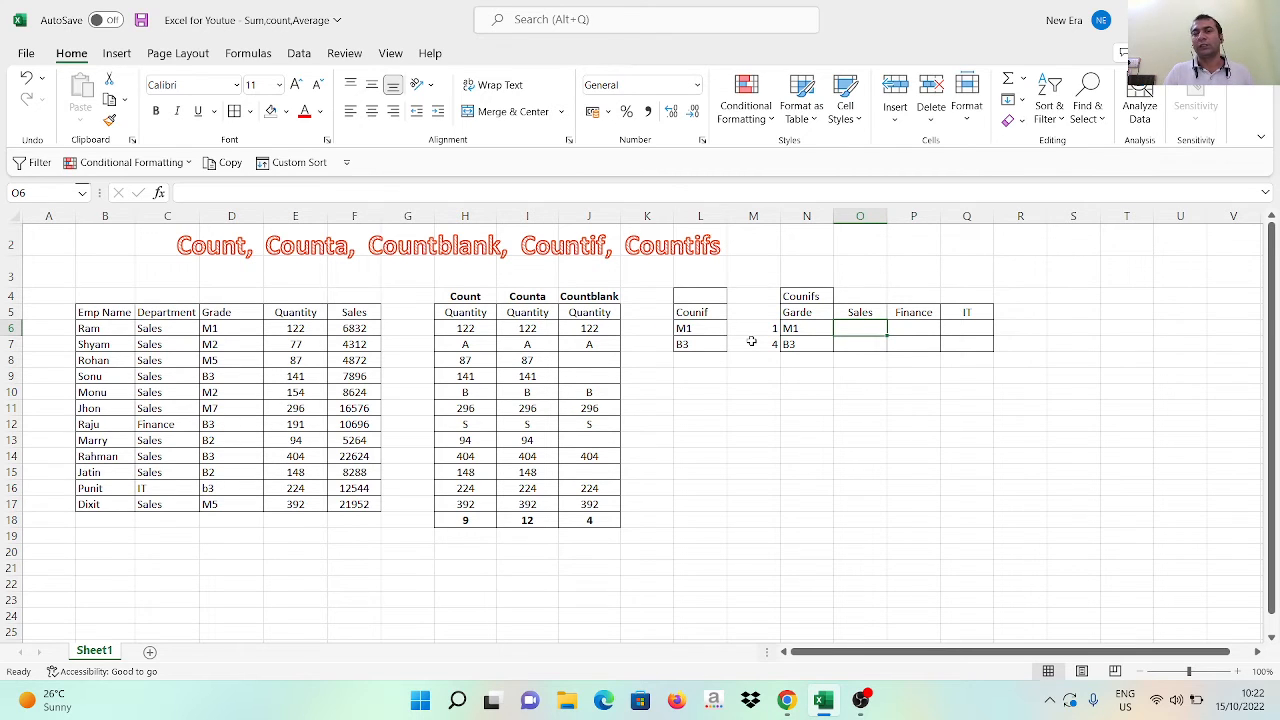
pyautogui.press('Left')
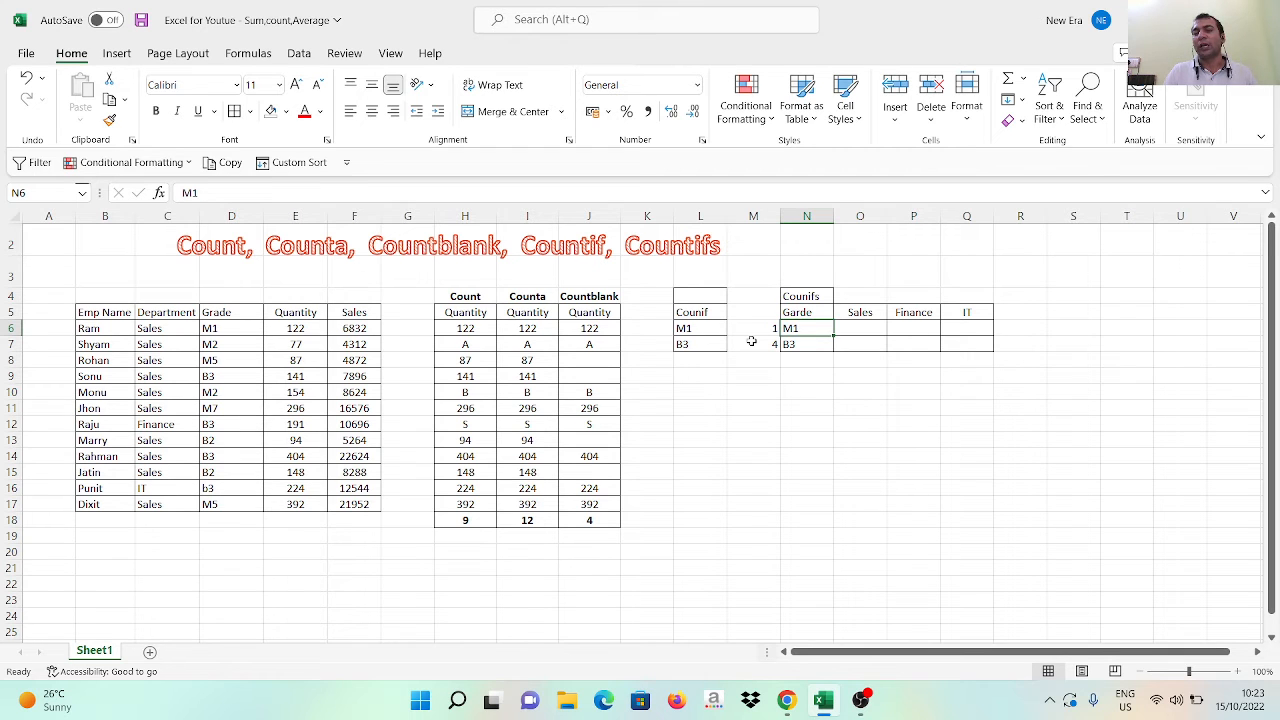
# Compare the source data's Department and Grade columns with the grade and department headings of the Countifs table
pyautogui.press('Left')
pyautogui.press('Left')
pyautogui.press('Left')
pyautogui.press('Left')
pyautogui.press('Left')
pyautogui.press('Left')
pyautogui.press('Left')
pyautogui.press('Left')
pyautogui.press('Left')
pyautogui.press('Left')
pyautogui.press('Left')
pyautogui.press('Left')
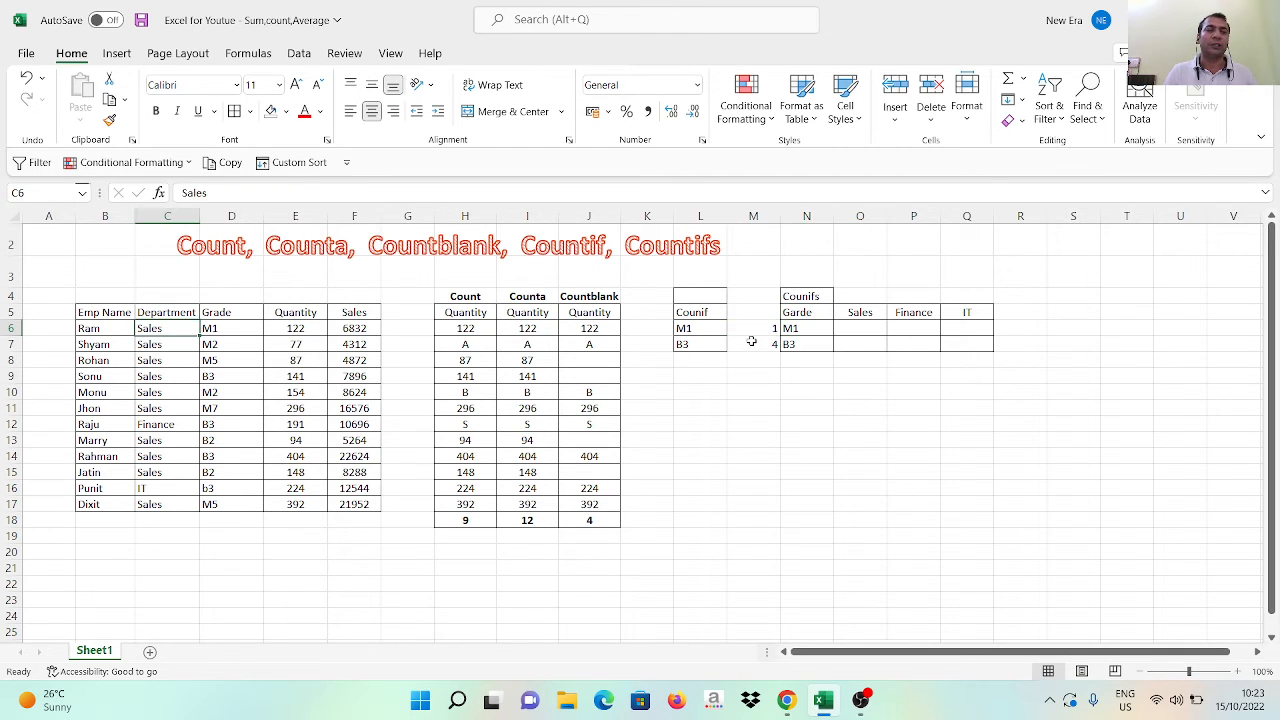
pyautogui.press('Up')
pyautogui.hotkey('ctrl', 'shift', 'Down')
pyautogui.hotkey('ctrl', 'shift', 'Right')
pyautogui.press('Right')
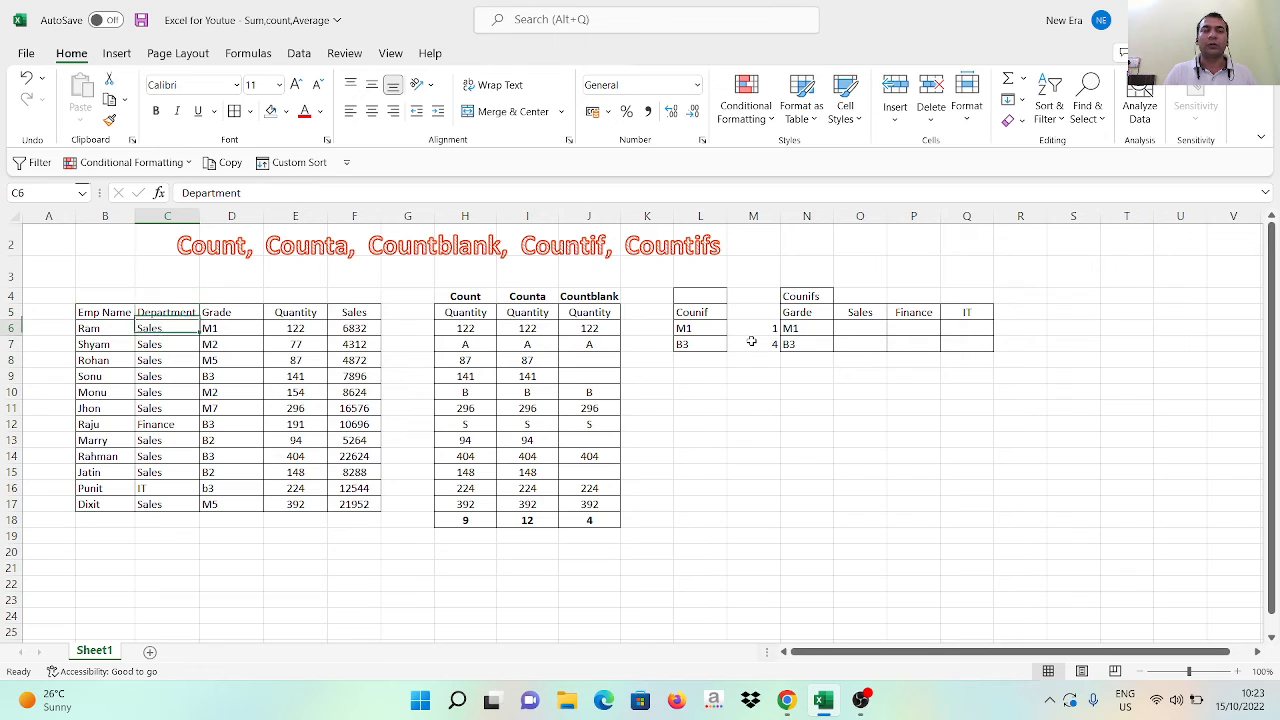
pyautogui.press('Down')
pyautogui.press('Right')
pyautogui.press('Right')
pyautogui.press('Right')
pyautogui.press('Right')
pyautogui.press('Right')
pyautogui.press('Right')
pyautogui.press('Right')
pyautogui.press('Right')
pyautogui.press('Right')
pyautogui.press('Right')
pyautogui.press('Right')
pyautogui.press('Right')
pyautogui.press('Up')
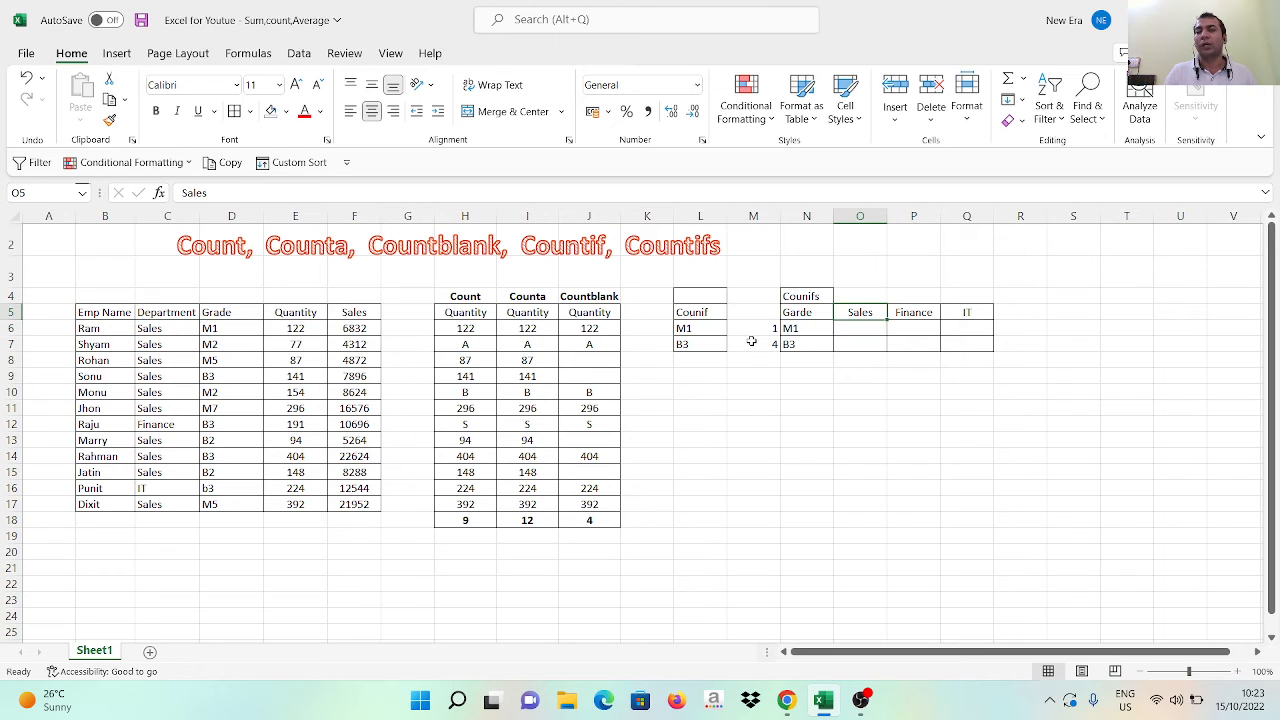
# Go through the empty Sales, Finance and IT cells for grades M1 and B3 in the Countifs table
pyautogui.press('Down')
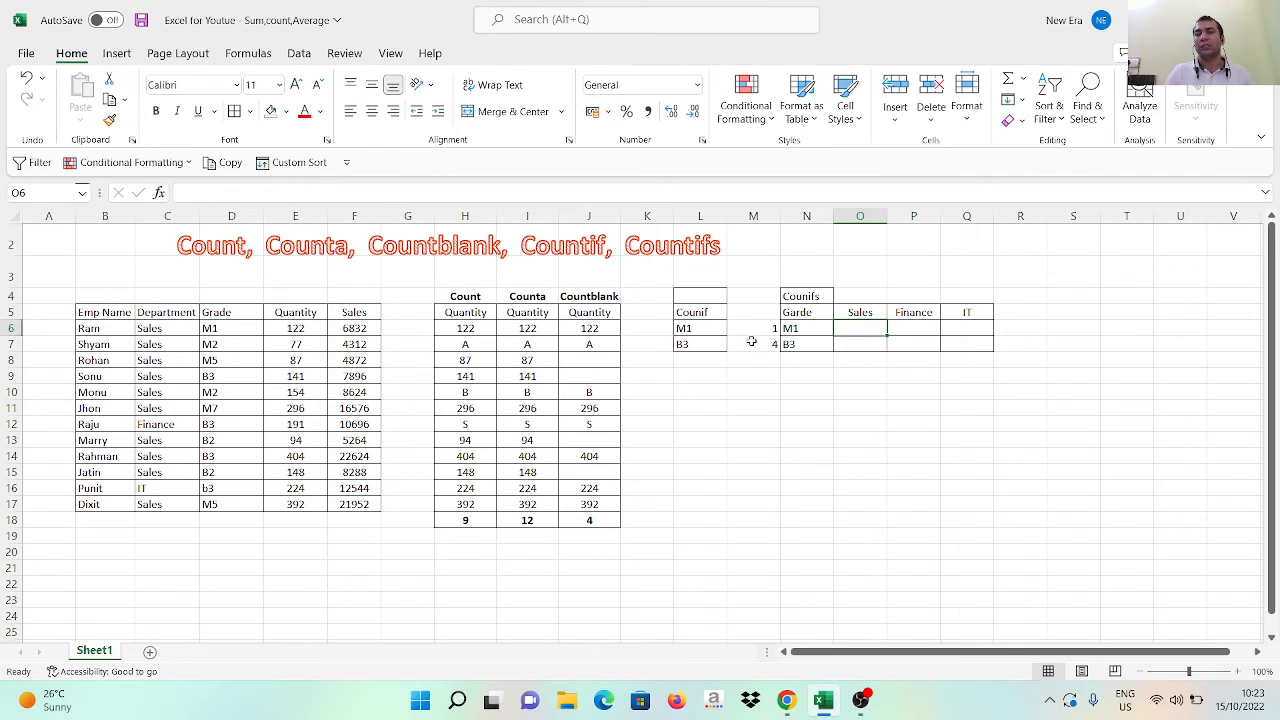
pyautogui.press('Right')
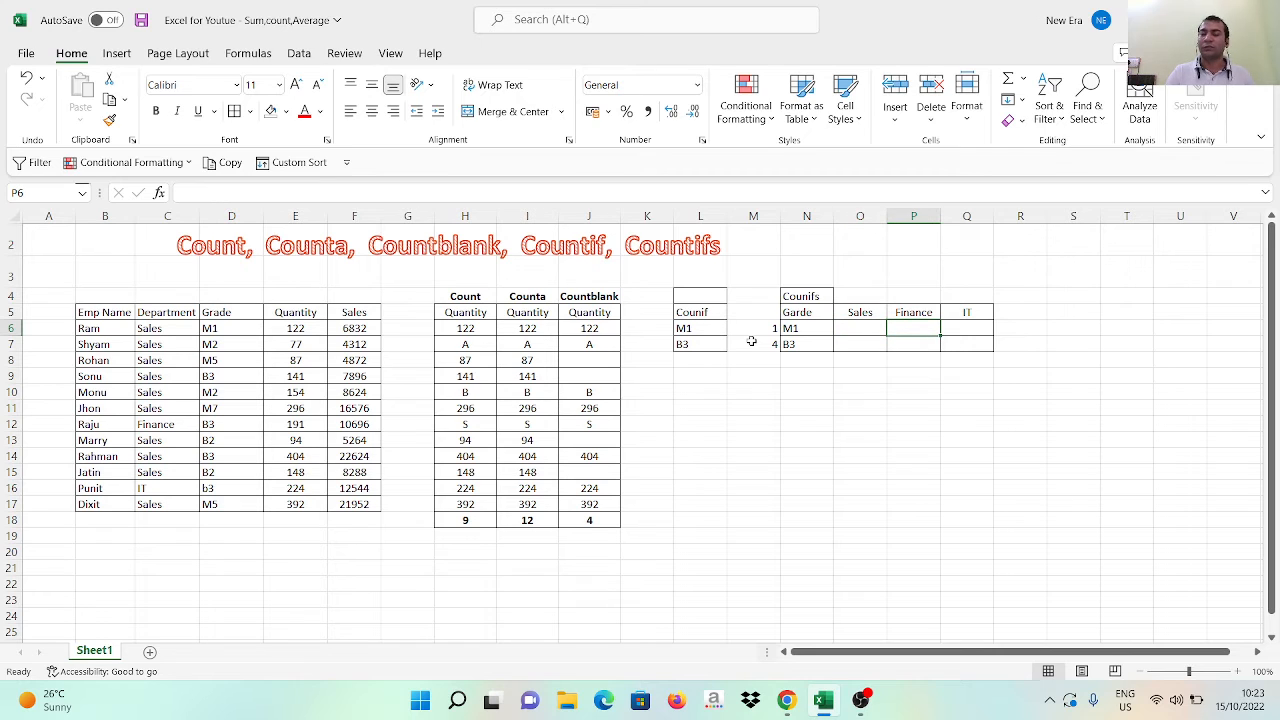
pyautogui.press('Right')
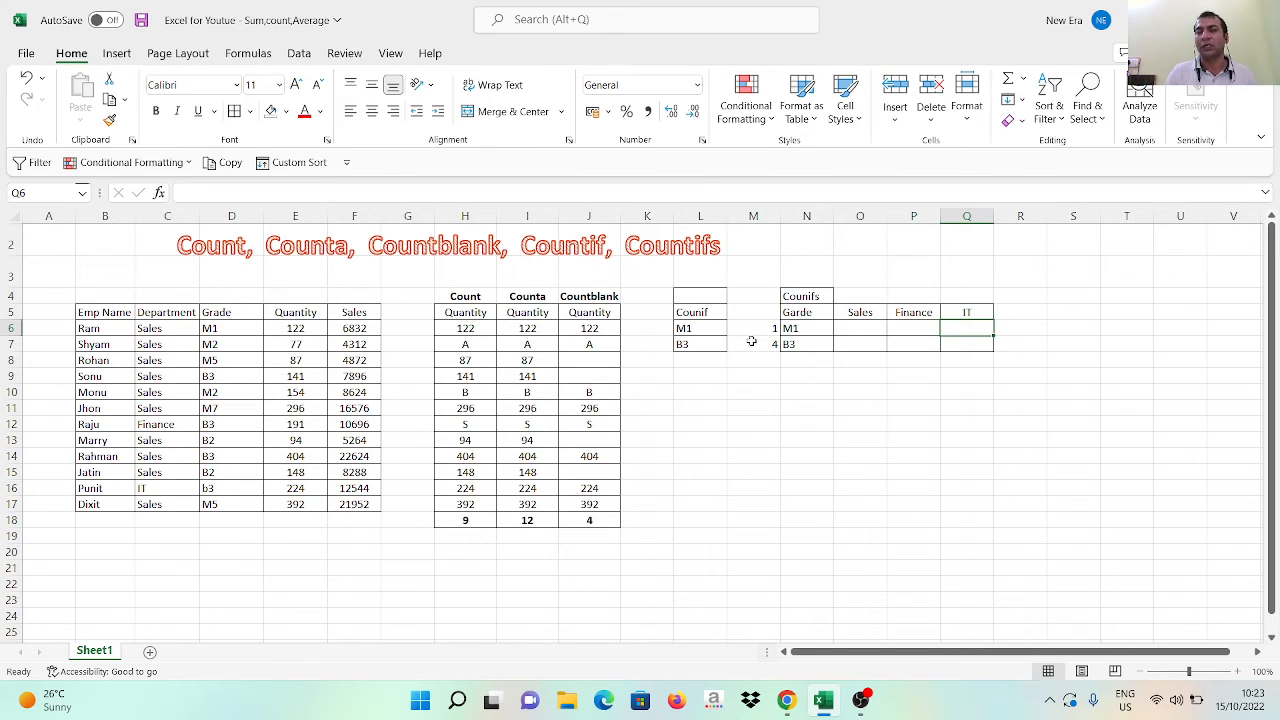
pyautogui.press('Left')
pyautogui.press('Left')
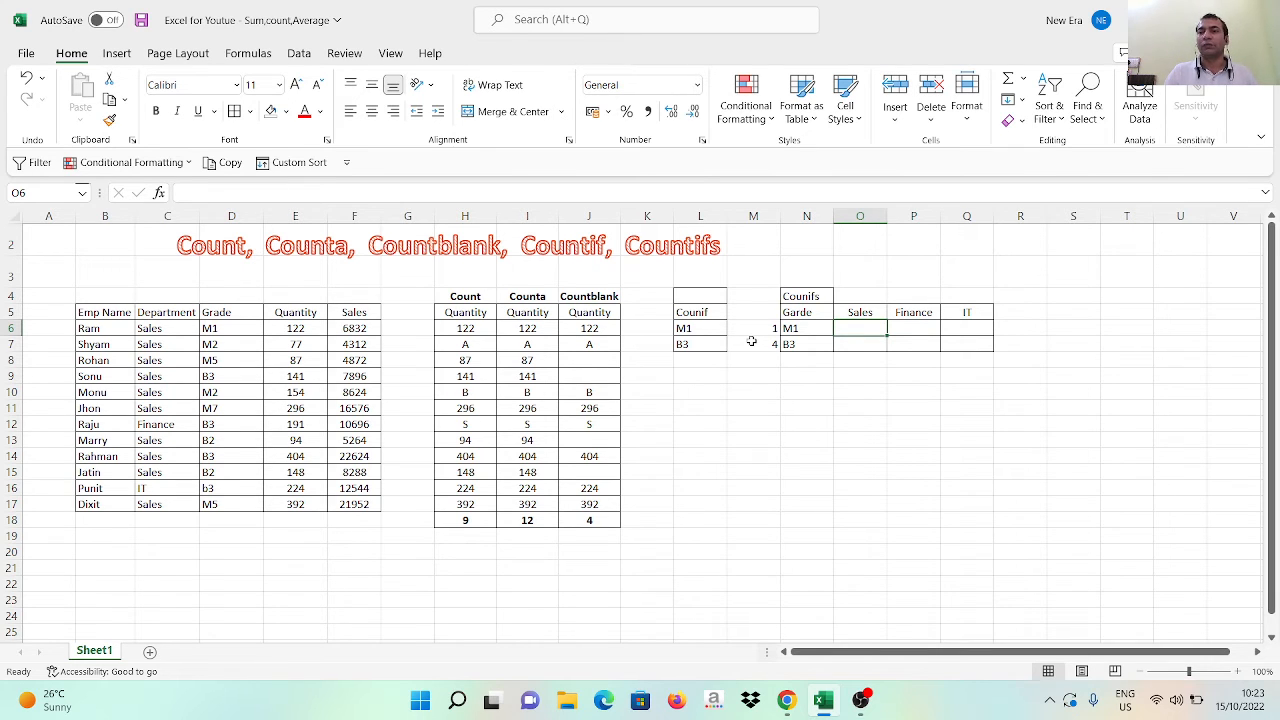
pyautogui.press('Up')
pyautogui.press('Down')
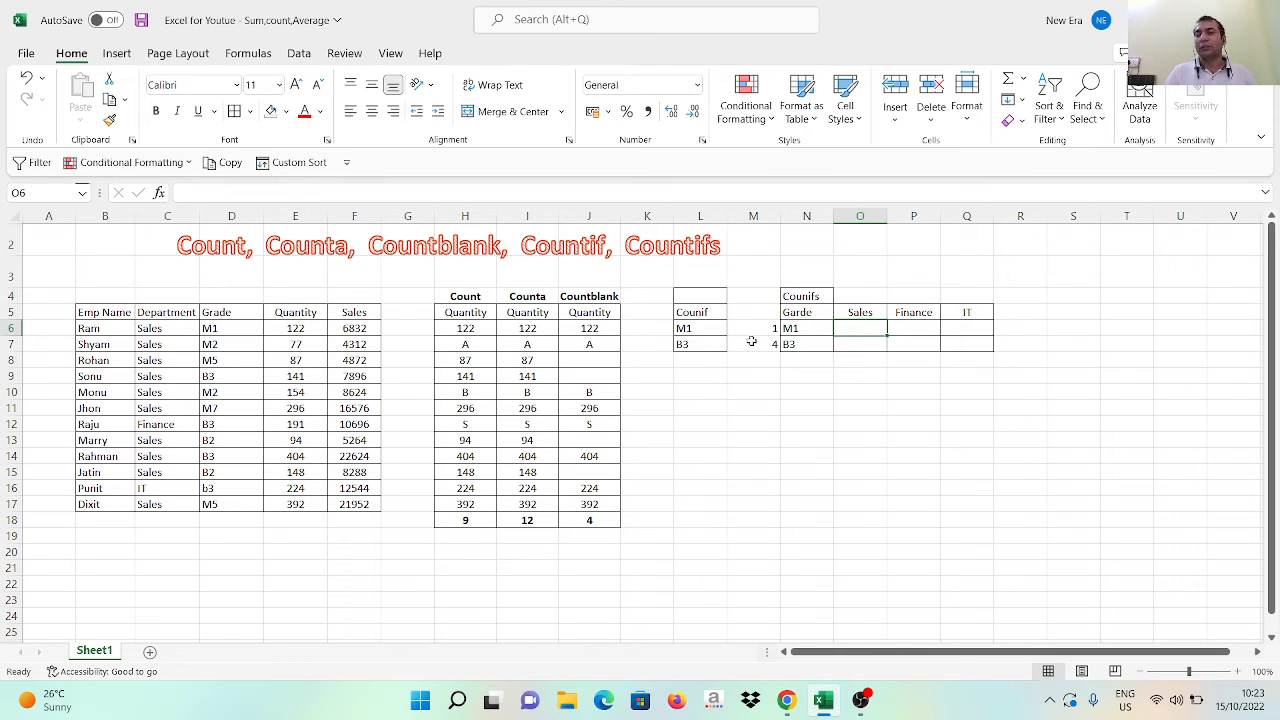
pyautogui.press('Right')
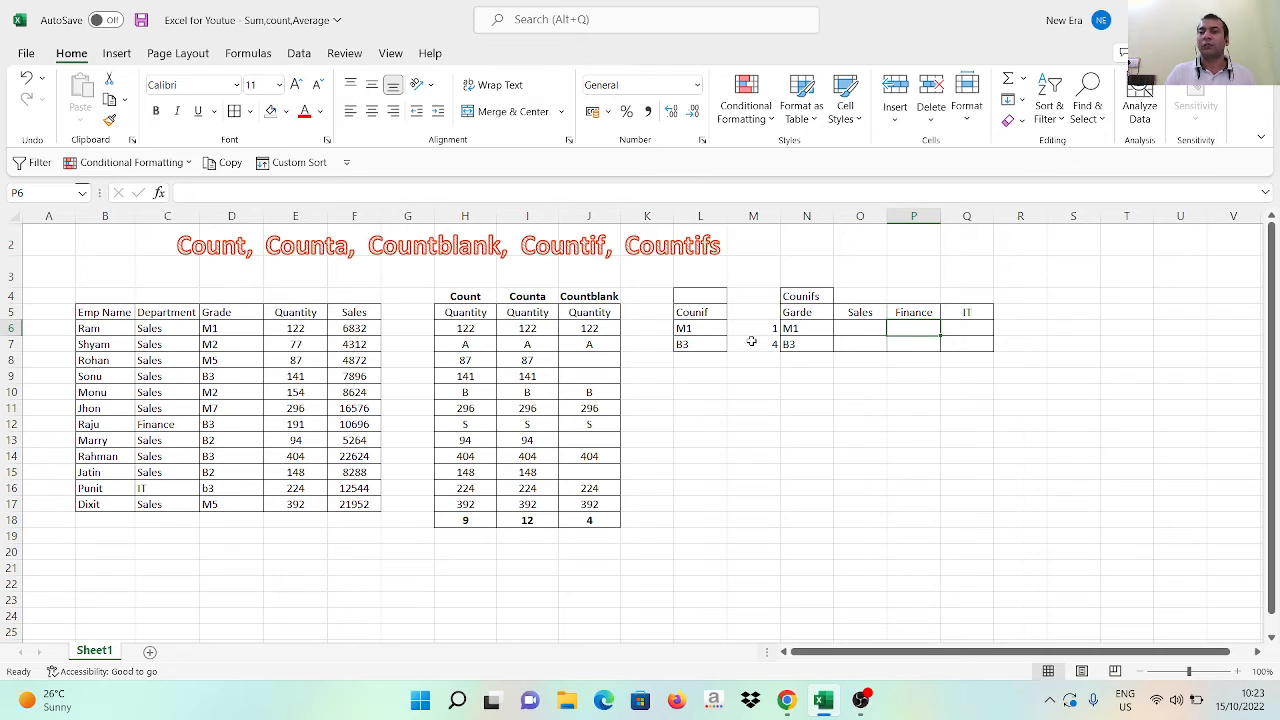
pyautogui.press('Right')
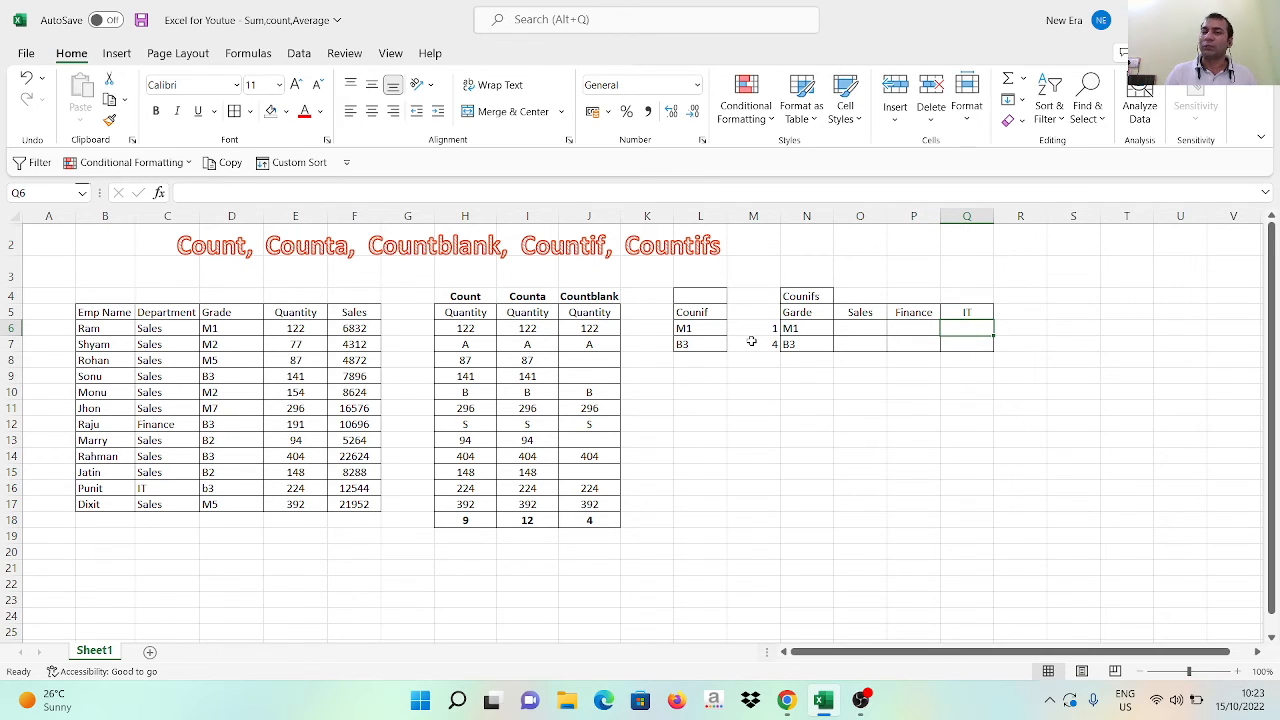
pyautogui.press('Left')
pyautogui.press('Left')
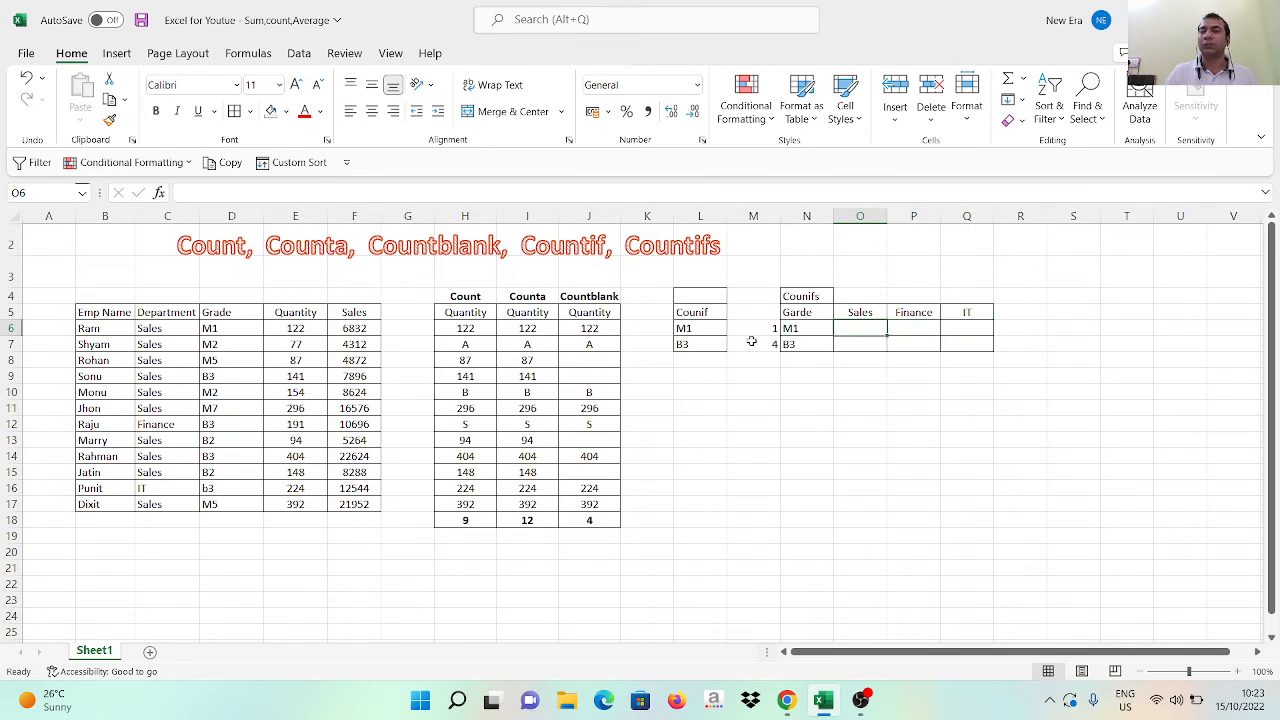
pyautogui.press('Down')
pyautogui.press('Right')
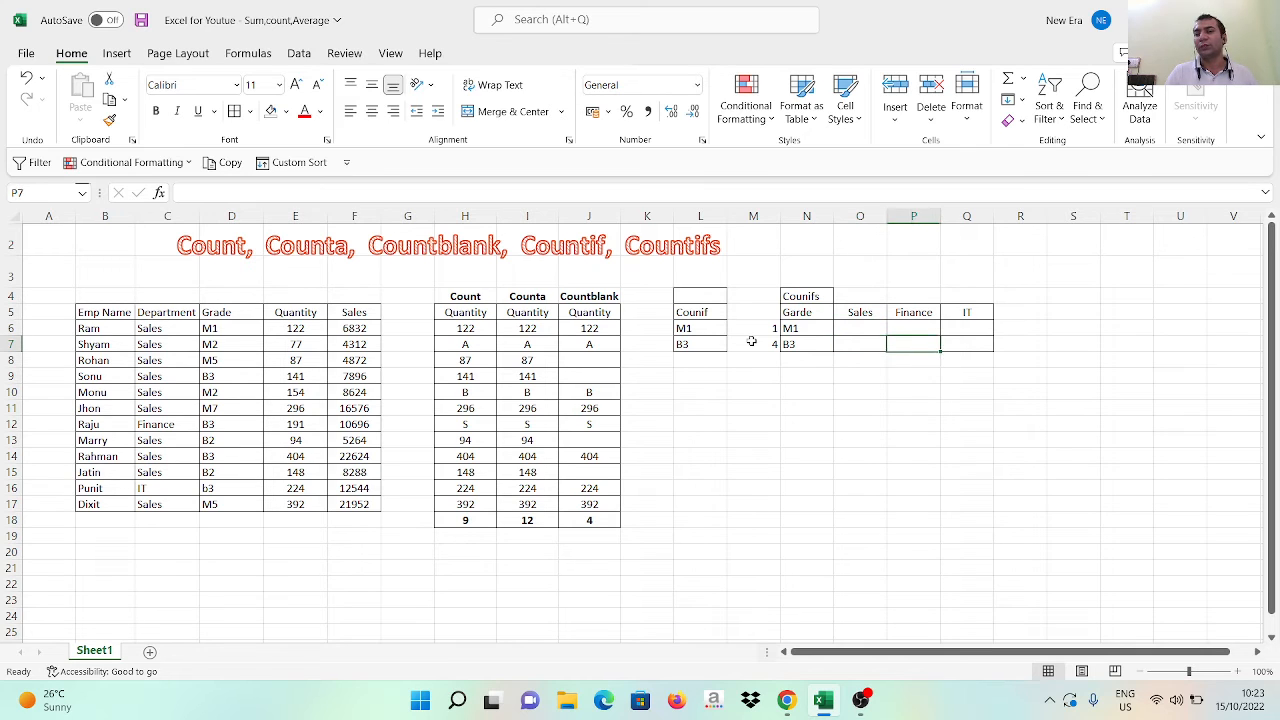
pyautogui.press('Right')
pyautogui.press('Left')
pyautogui.press('Left')
pyautogui.press('Up')
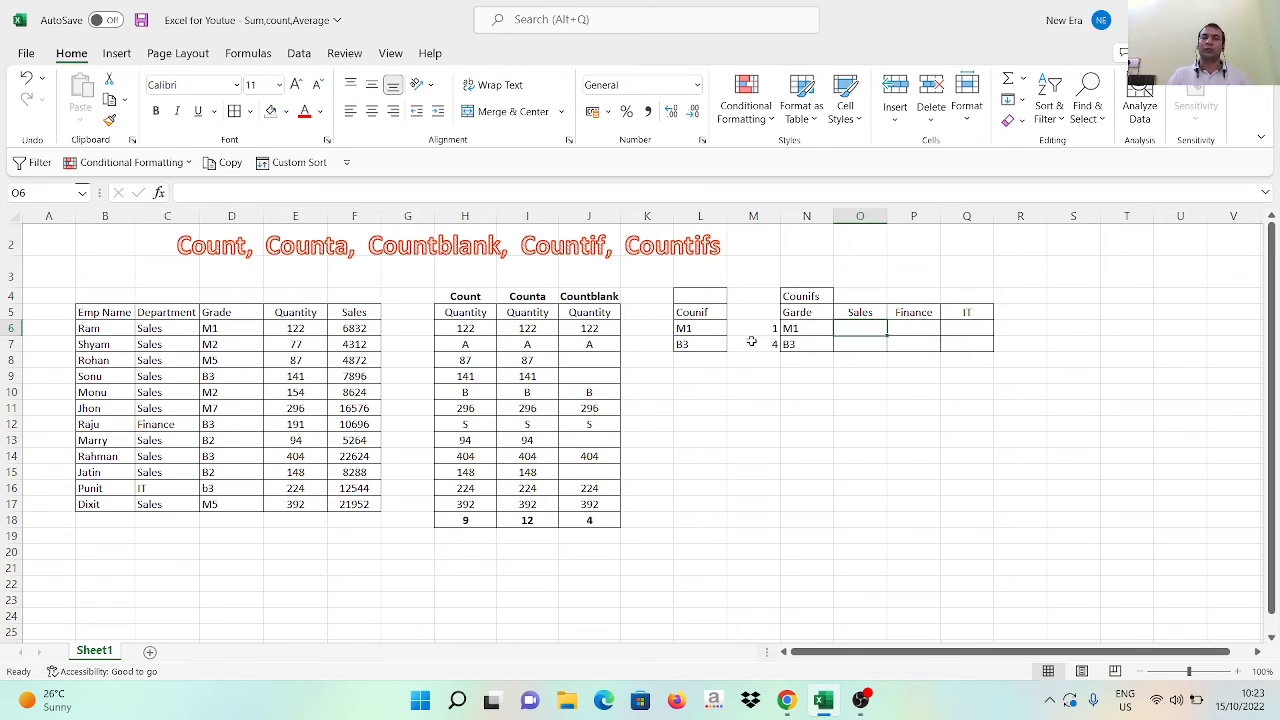
# Start a COUNTIFS formula in O6 with the grade range D6:D17 and N6 as its first criterion
pyautogui.write('=COUN')
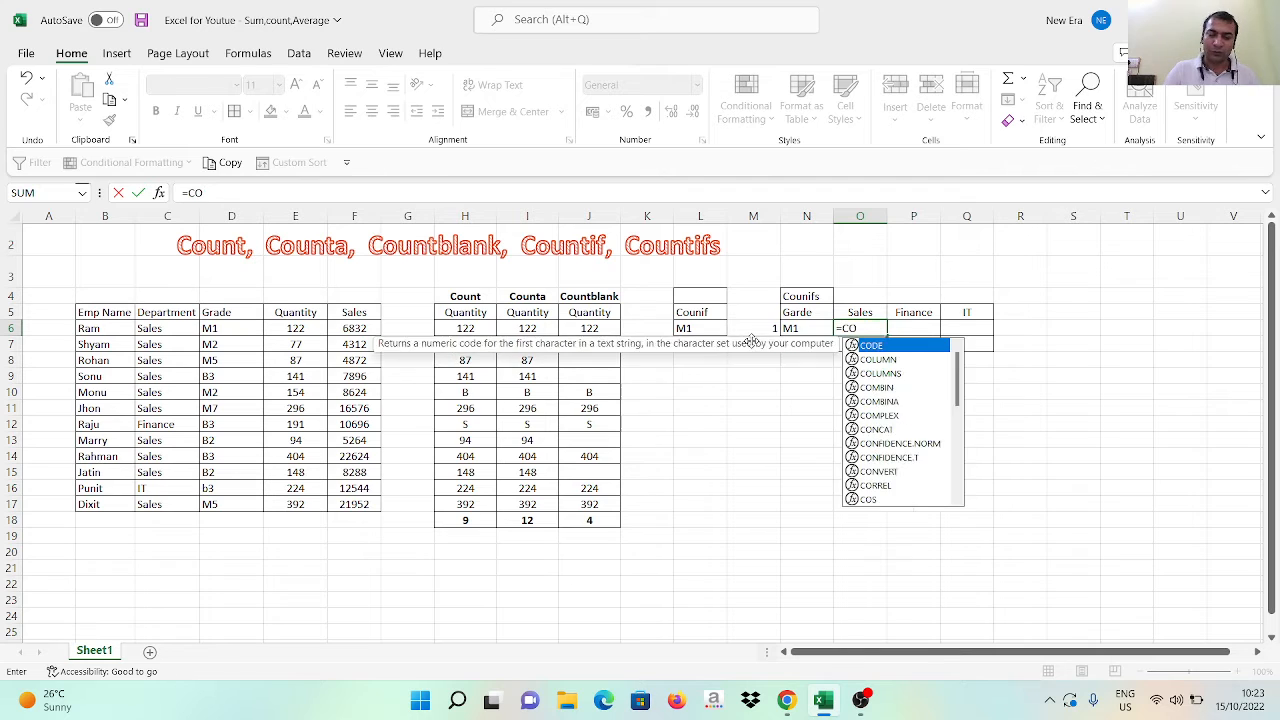
pyautogui.press('Down')
pyautogui.press('Down')
pyautogui.press('Down')
pyautogui.press('Down')
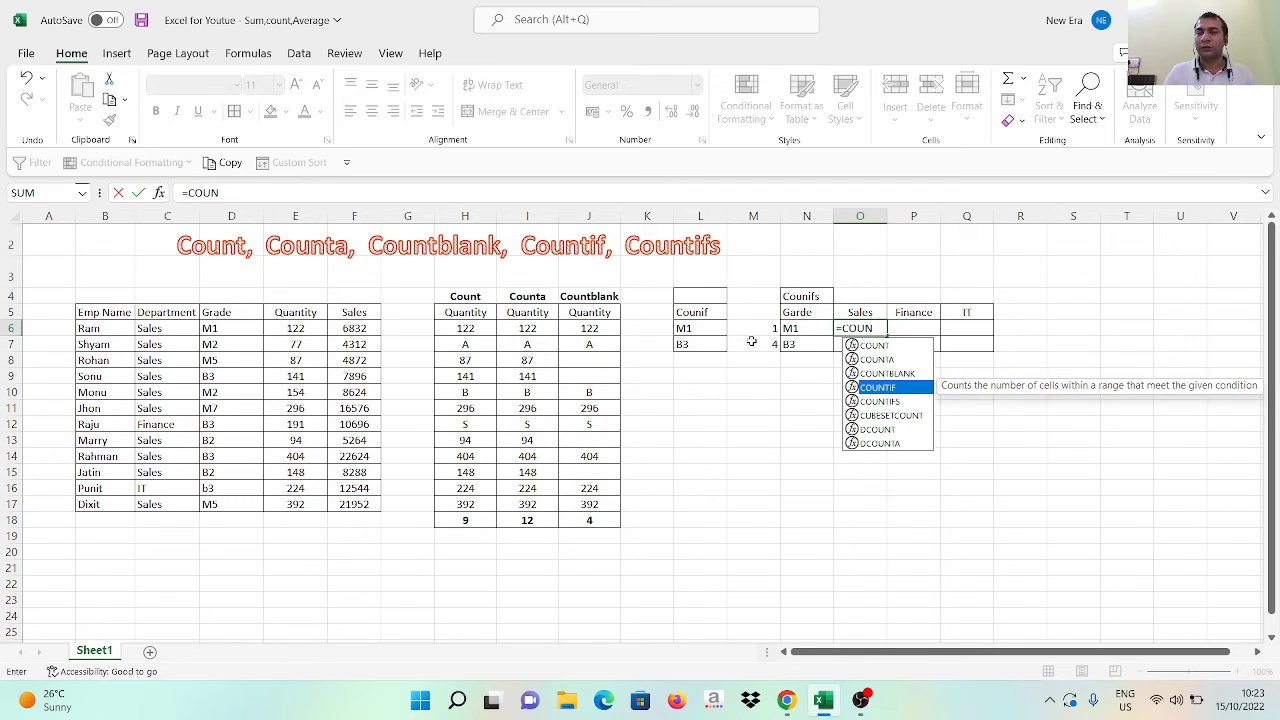
pyautogui.press('Tab')
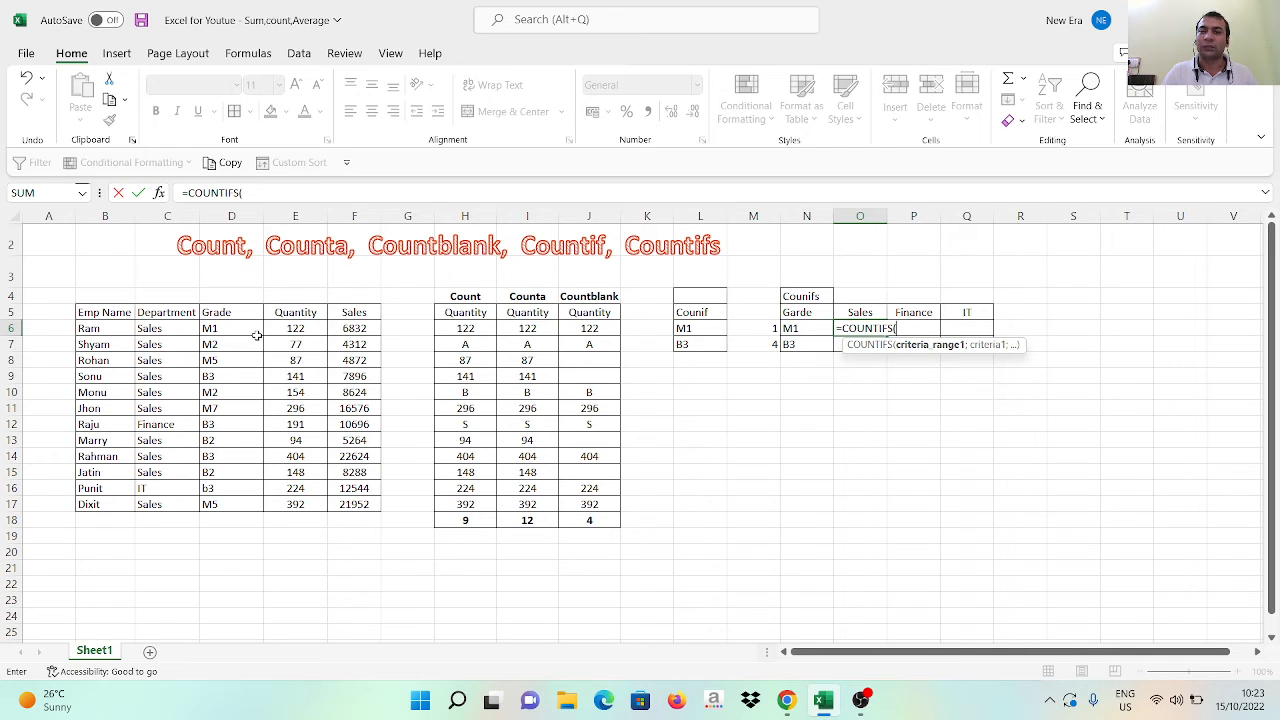
pyautogui.click(219, 330)
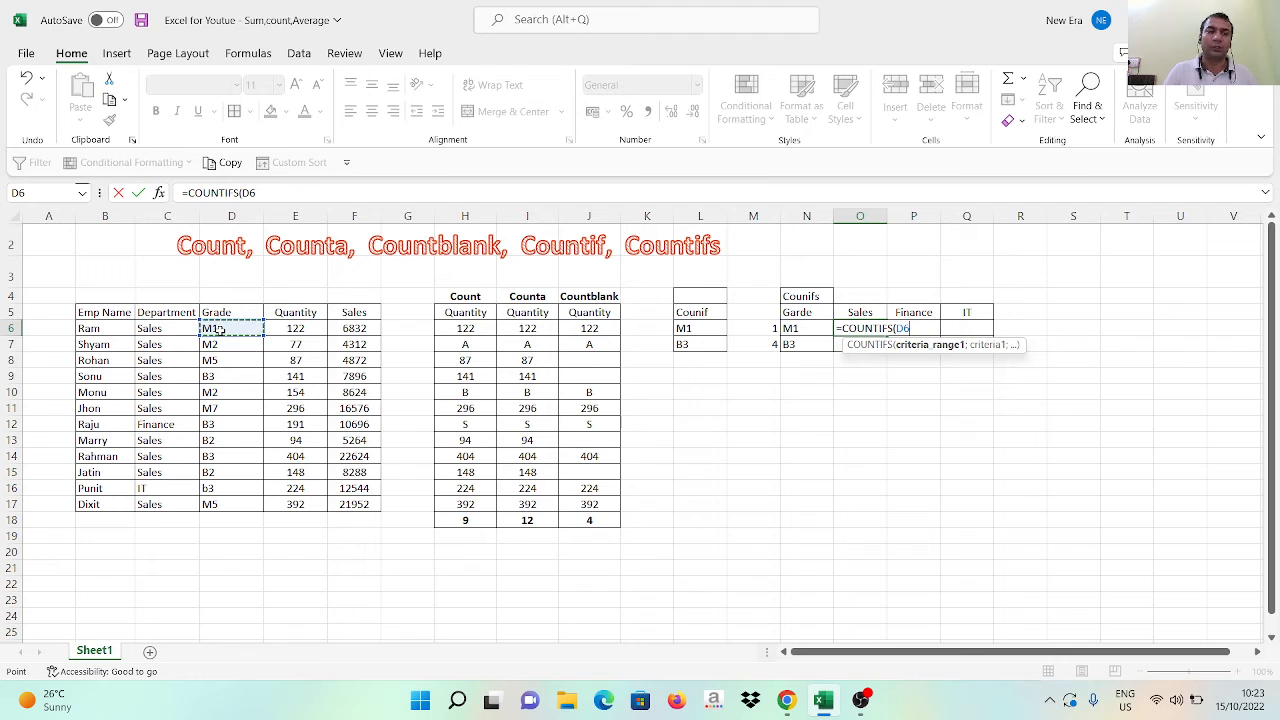
pyautogui.hotkey('ctrl', 'shift', 'Down')
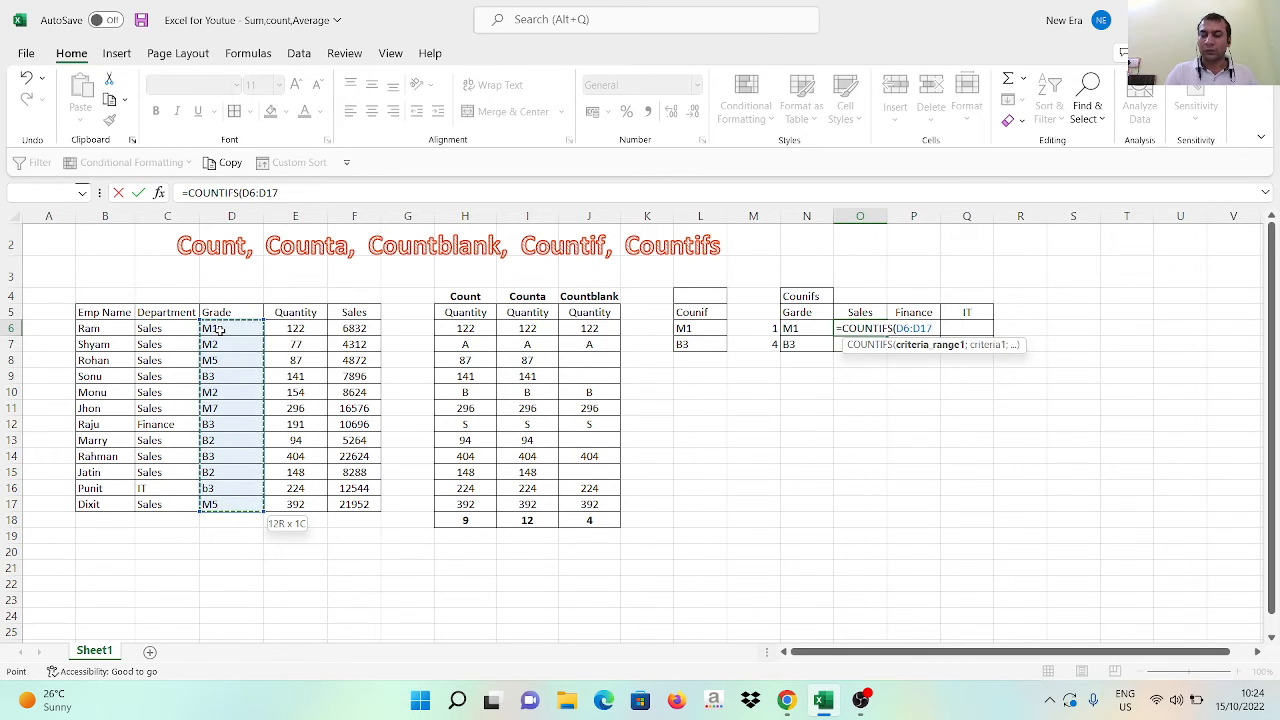
pyautogui.write(';')
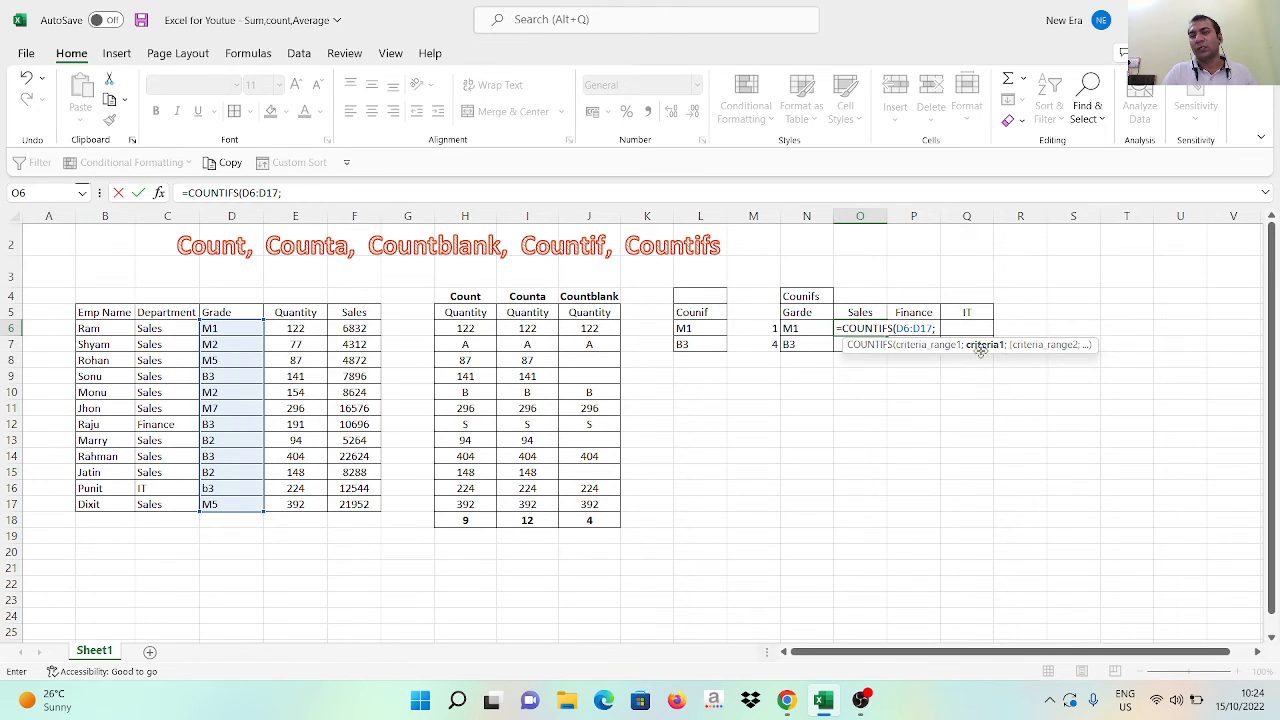
pyautogui.click(791, 329)
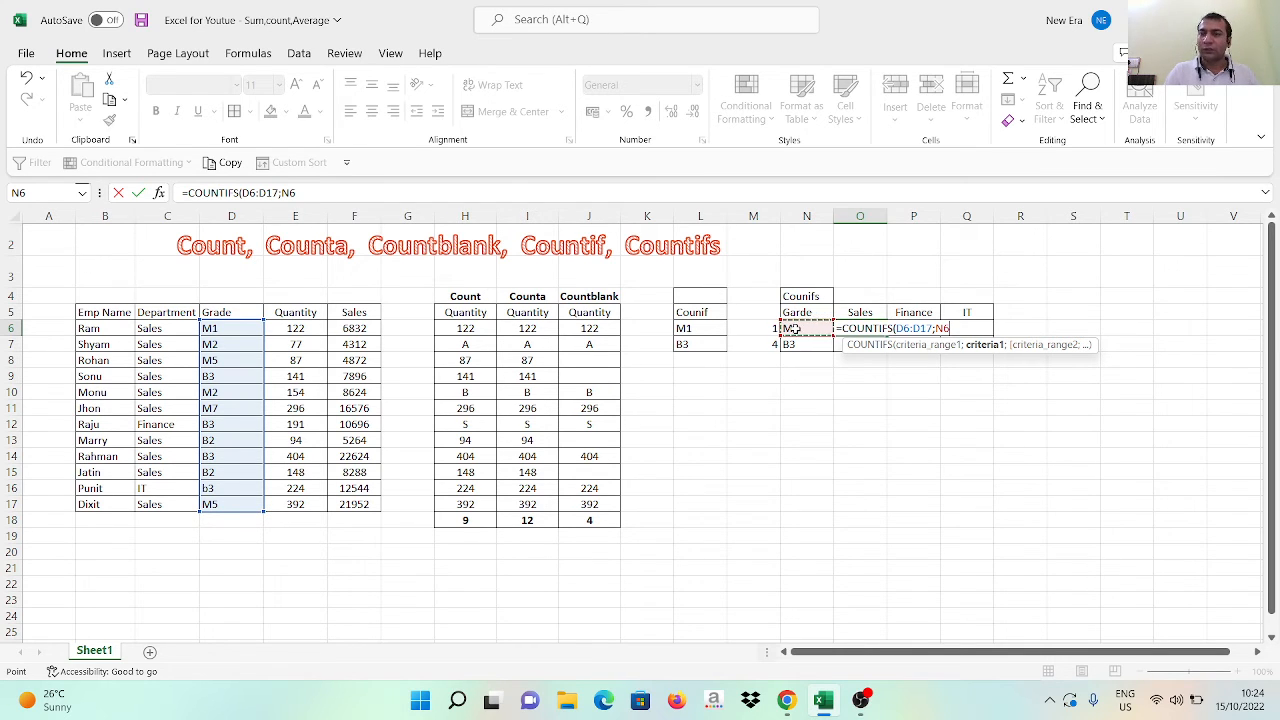
pyautogui.write(';')
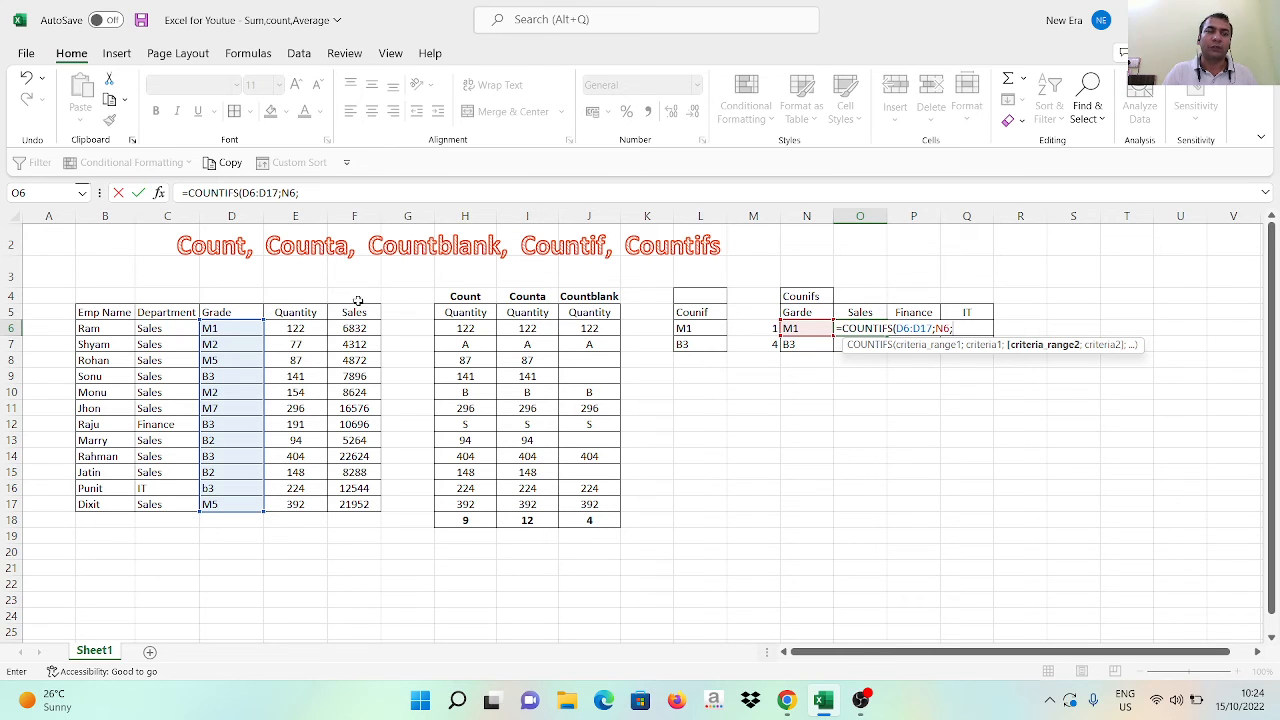
# Complete the O6 formula with the department range C6:C17 and O5 as the second criterion
pyautogui.click(154, 327)
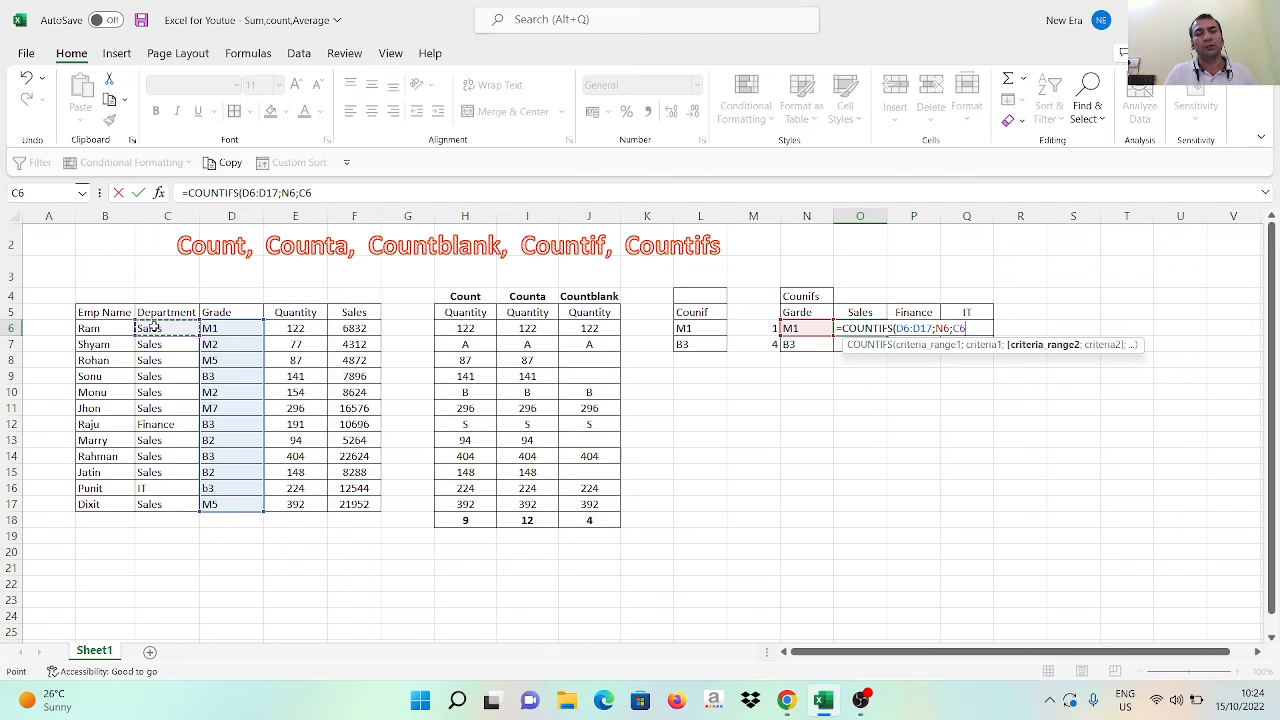
pyautogui.hotkey('ctrl', 'shift', 'Down')
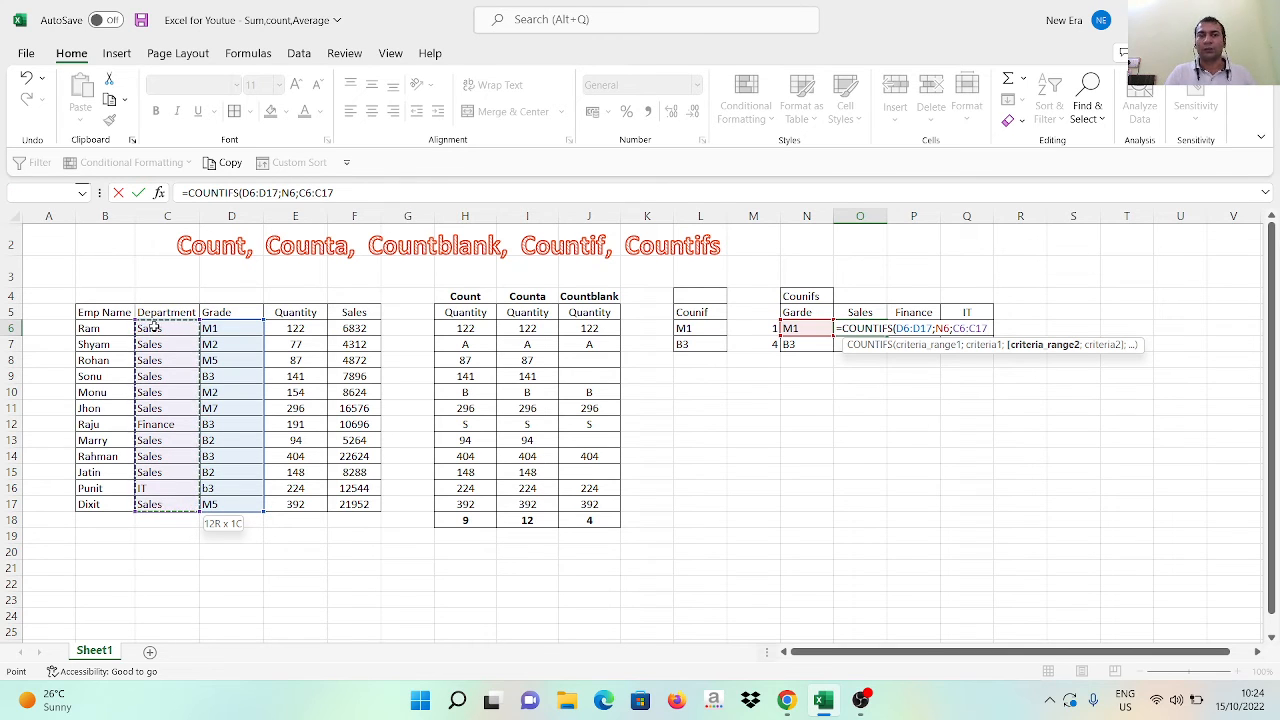
pyautogui.write(';')
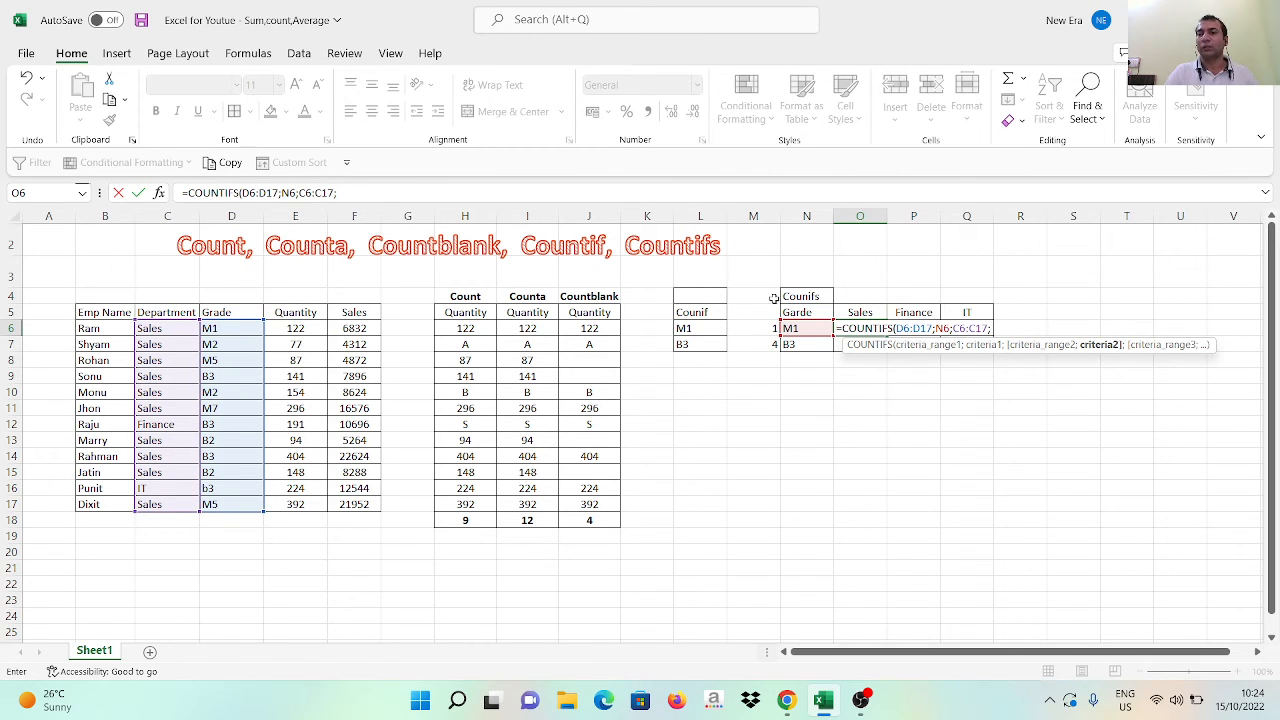
pyautogui.click(859, 313)
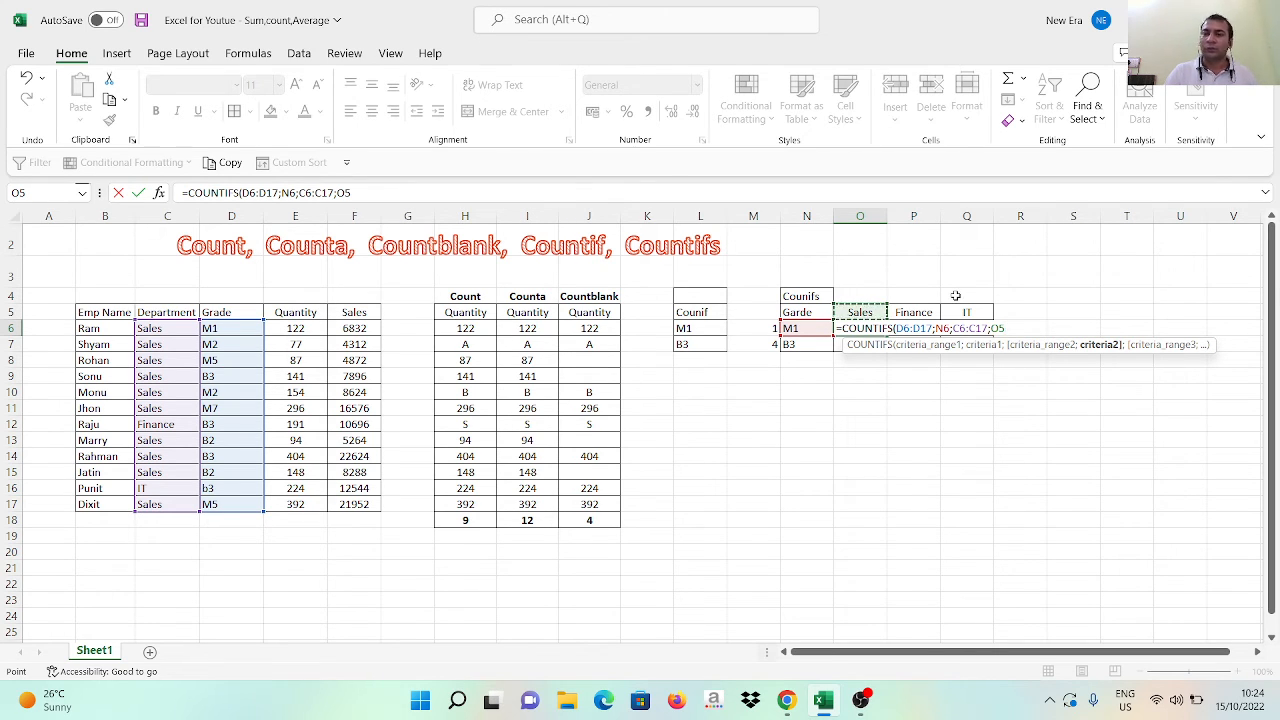
pyautogui.press('Return')
pyautogui.hotkey('ctrl', 'Return')
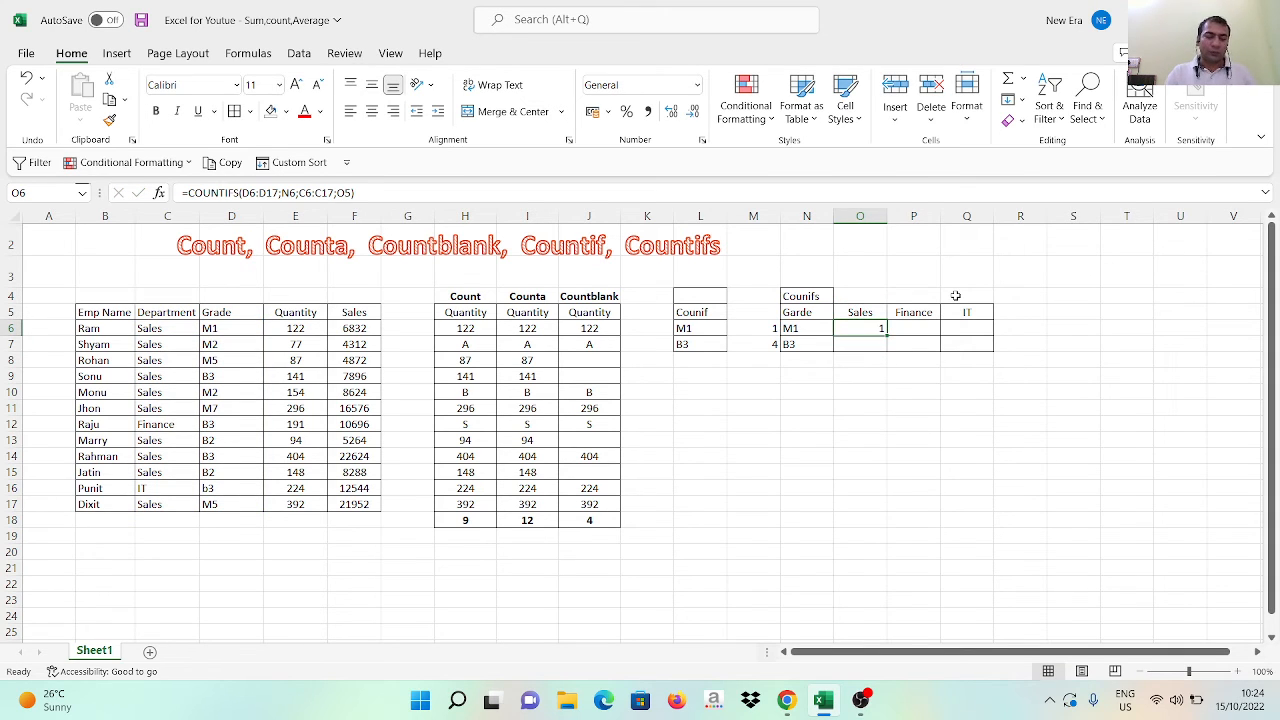
# Make the grade and department ranges in the O6 COUNTIFS formula absolute as $D$6:$D$17 and $C$6:$C$17
pyautogui.press('F2')
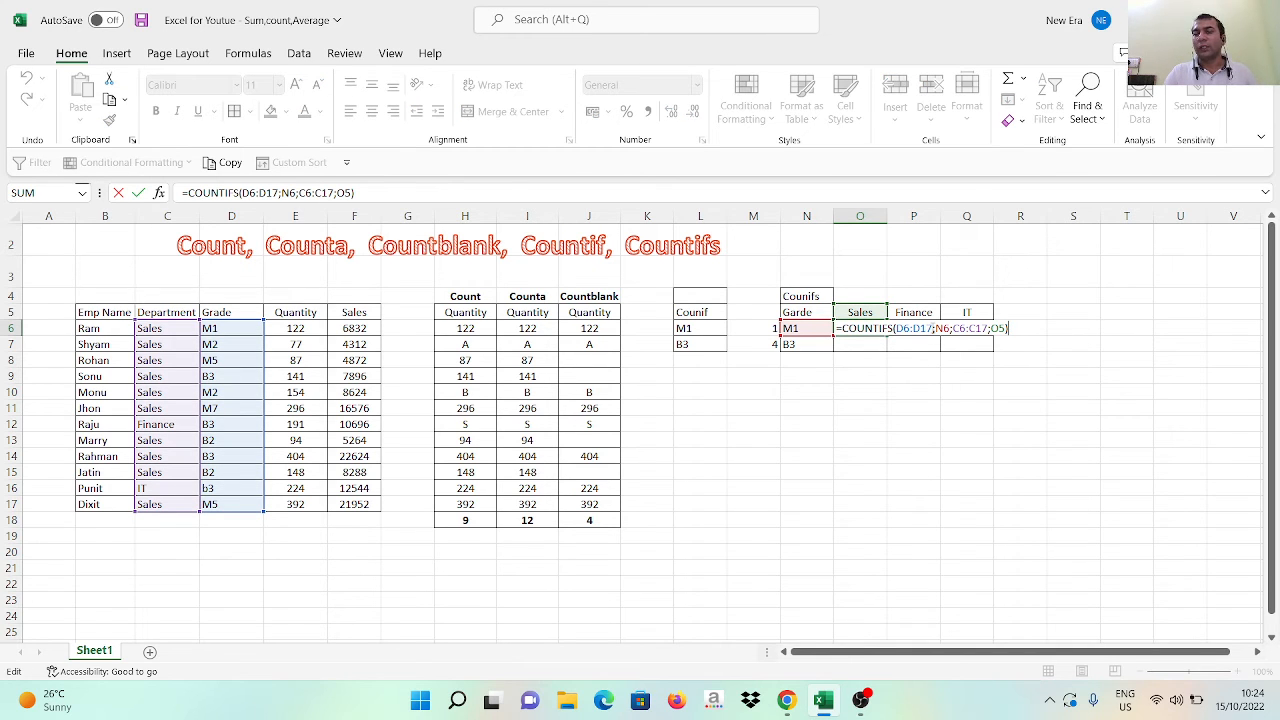
pyautogui.moveTo(934, 328); pyautogui.dragTo(896, 328)
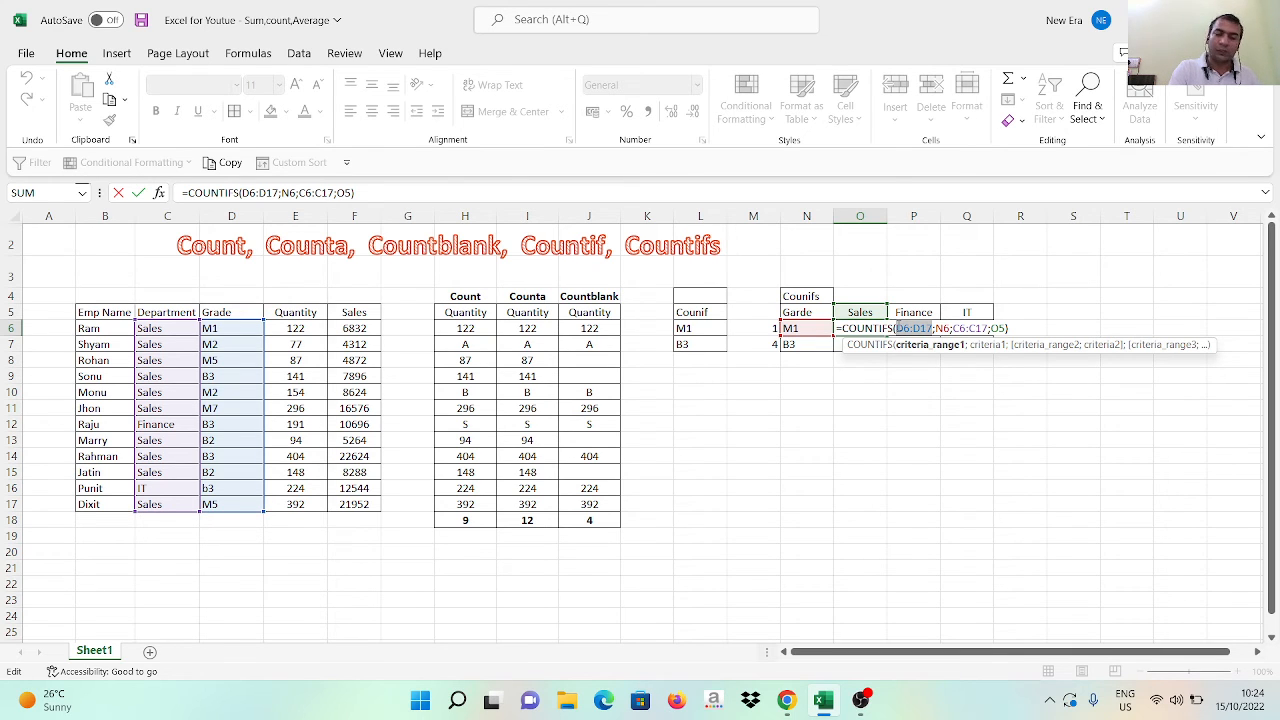
pyautogui.press('F4')
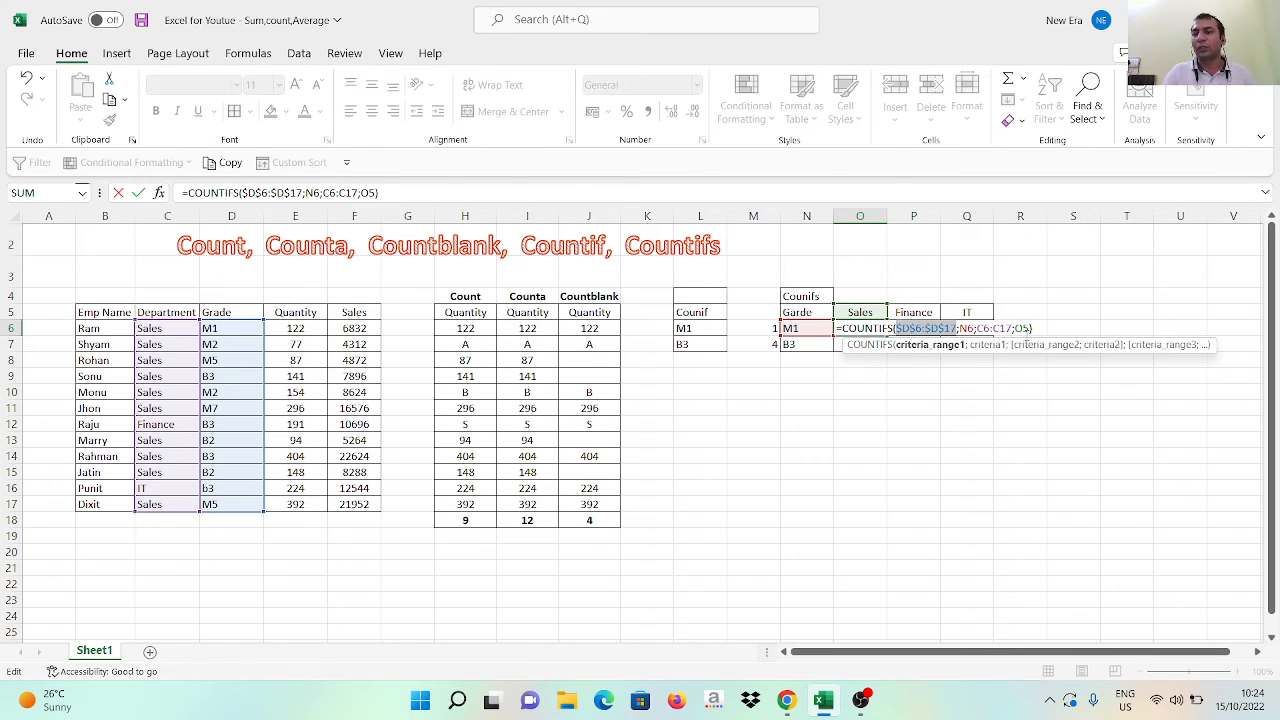
pyautogui.moveTo(1012, 328); pyautogui.dragTo(980, 327)
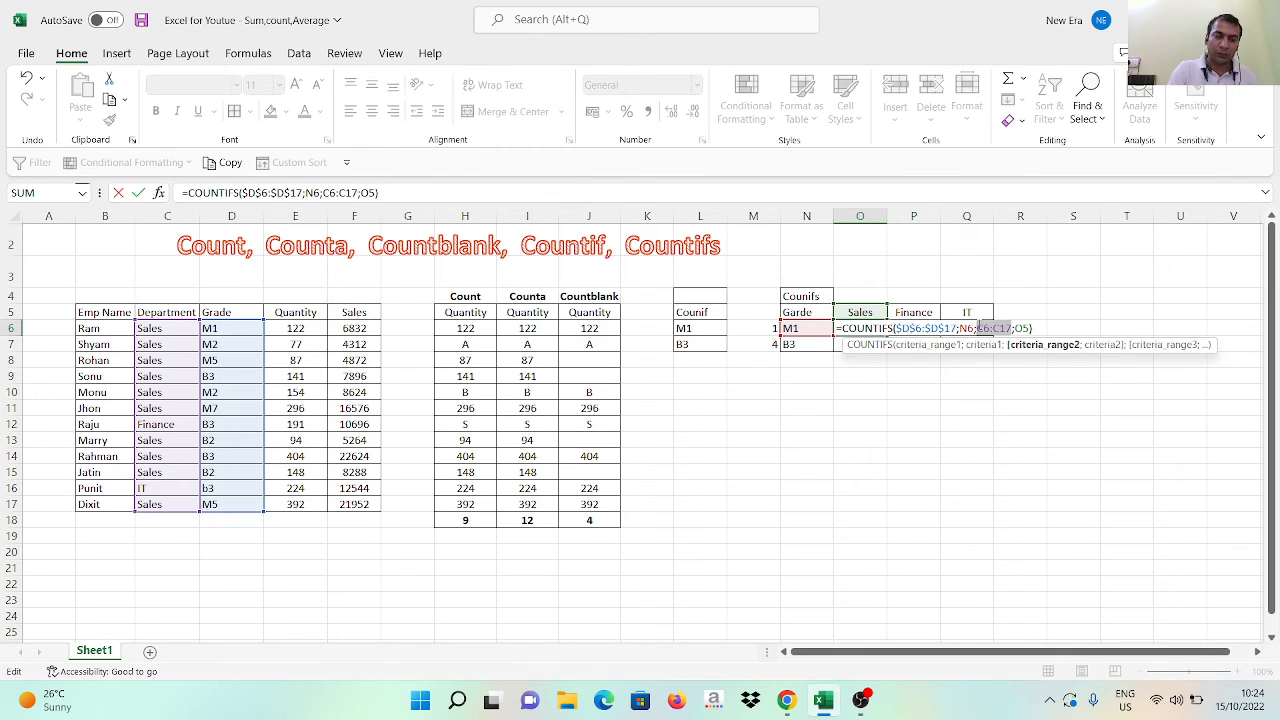
pyautogui.press('F4')
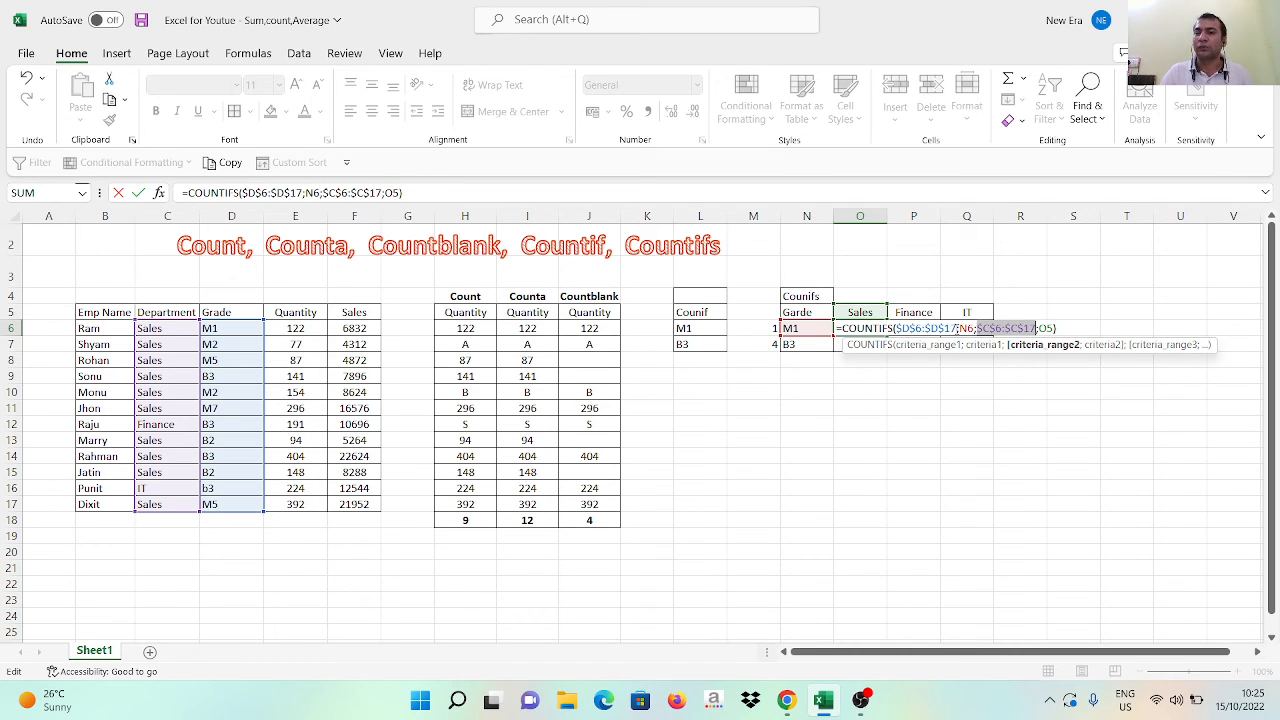
# Fix the column of the grade criterion as $N6 and the row of the department criterion as O$5 in the O6 formula
pyautogui.click(970, 328)
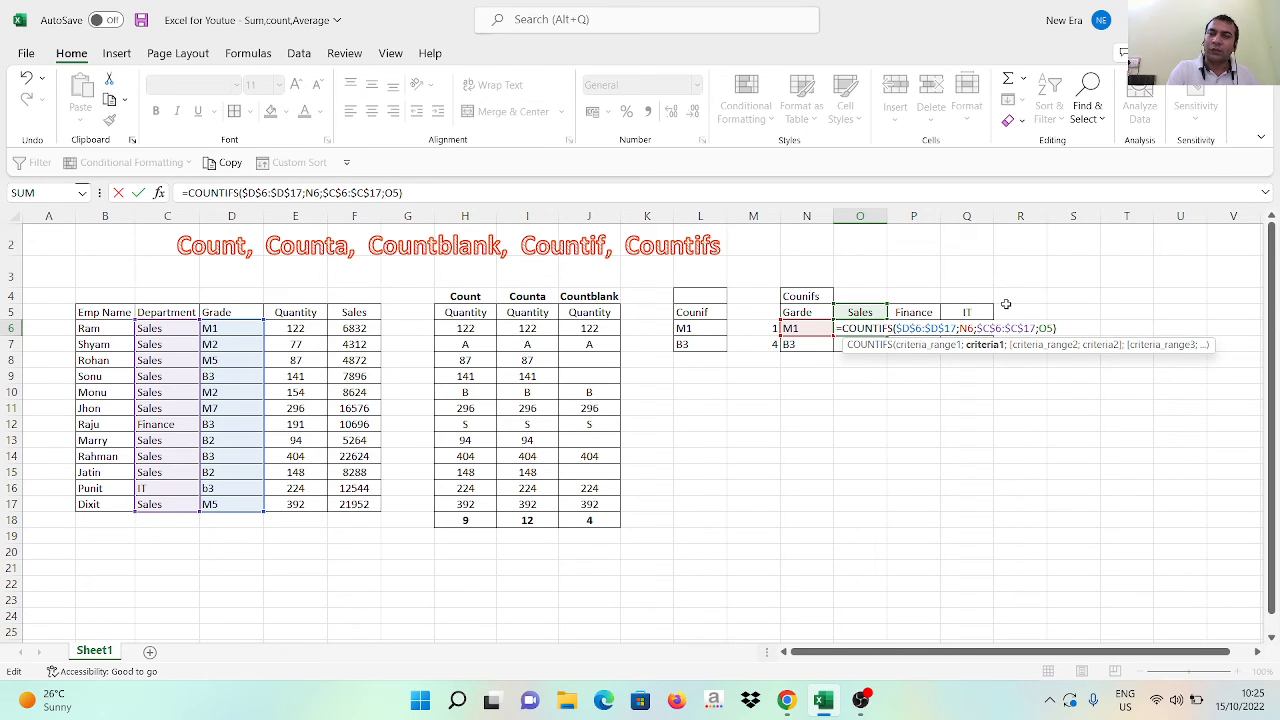
pyautogui.write('$')
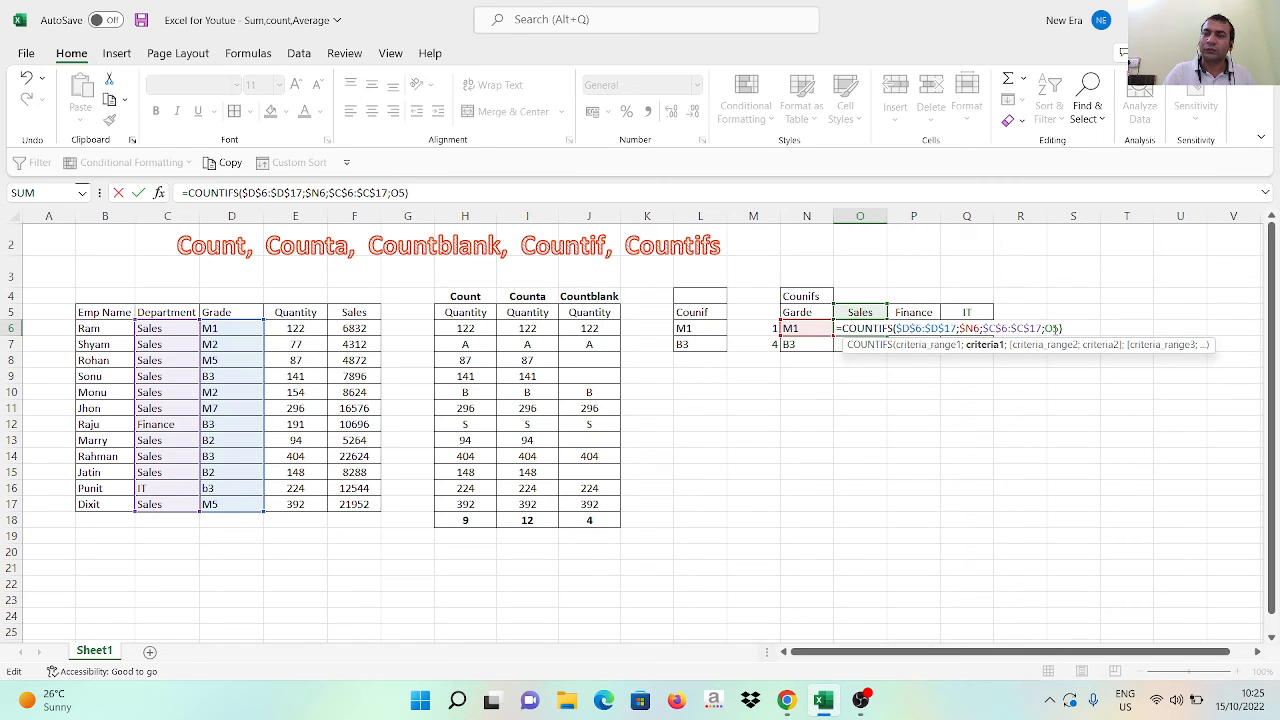
pyautogui.click(1054, 328)
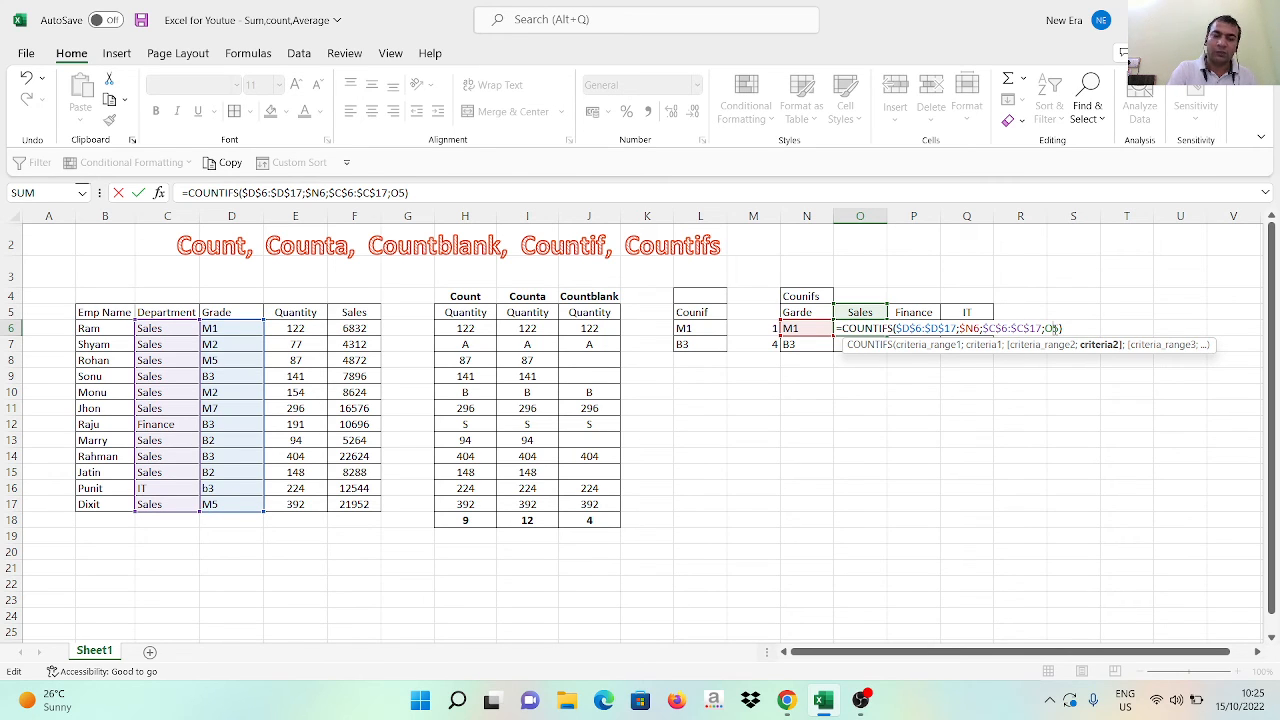
pyautogui.write('$')
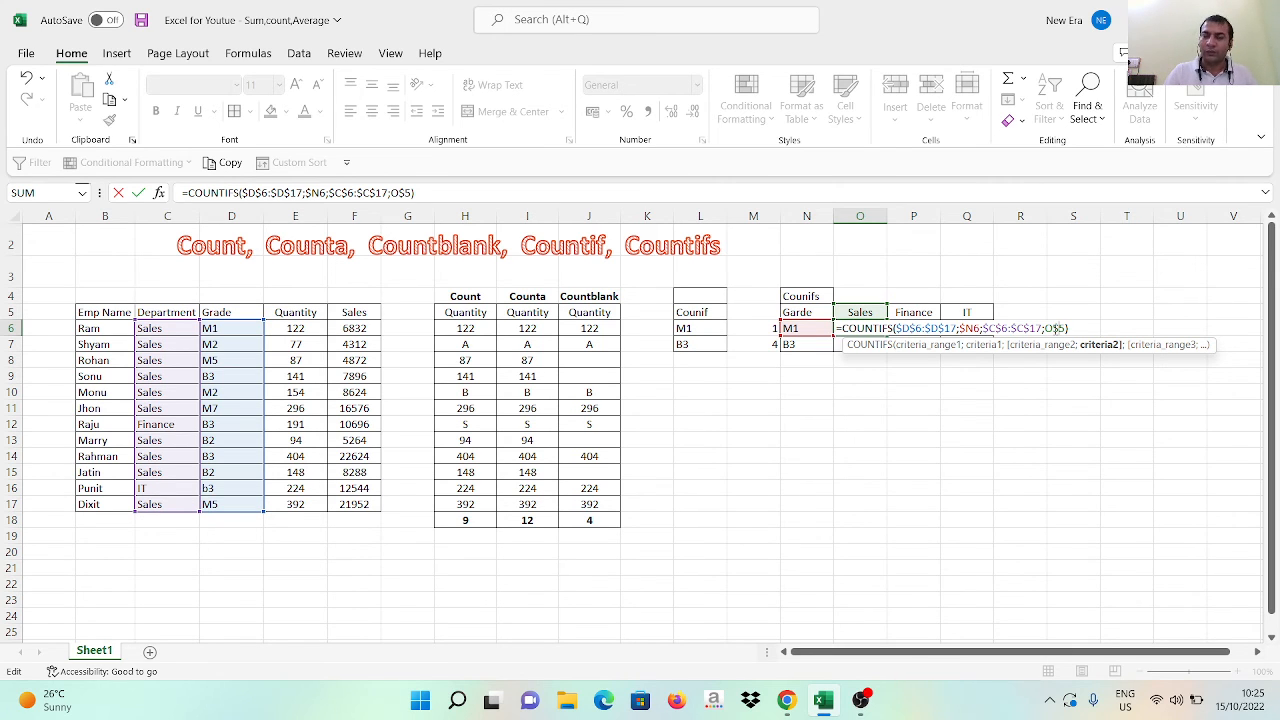
pyautogui.press('Return')
# Copy the O6 COUNTIFS formula across the Sales, Finance and IT cells for both grades, O6:Q7
pyautogui.press('Up')
pyautogui.hotkey('ctrl', 'c')
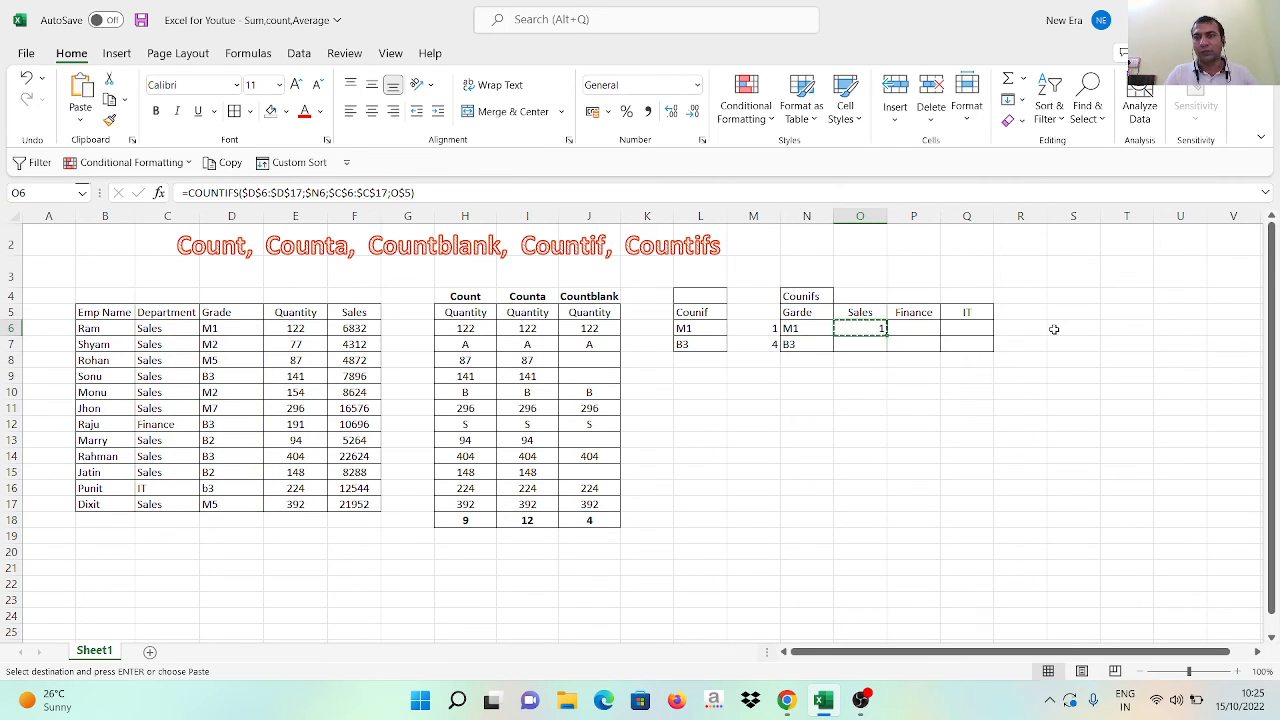
pyautogui.hotkey('shift', 'Right')
pyautogui.hotkey('shift', 'Right')
pyautogui.hotkey('shift', 'Down')
pyautogui.hotkey('ctrl', 'v')
pyautogui.press('super+space')
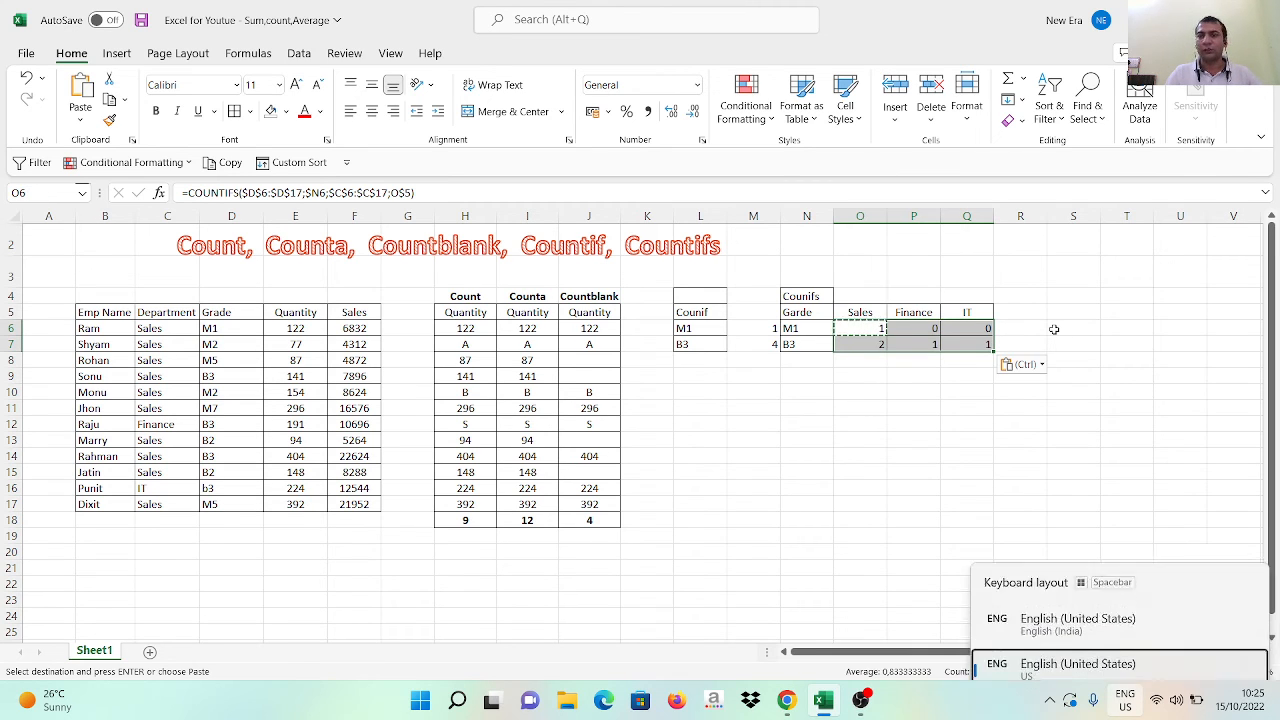
# Review the counts in O6:Q7 of the Countifs table and the copied formula for grade B3 in Sales
pyautogui.press('Escape')
pyautogui.press('Left')
pyautogui.press('Right')
pyautogui.hotkey('shift', 'Right')
pyautogui.hotkey('shift', 'Right')
pyautogui.hotkey('shift', 'Down')
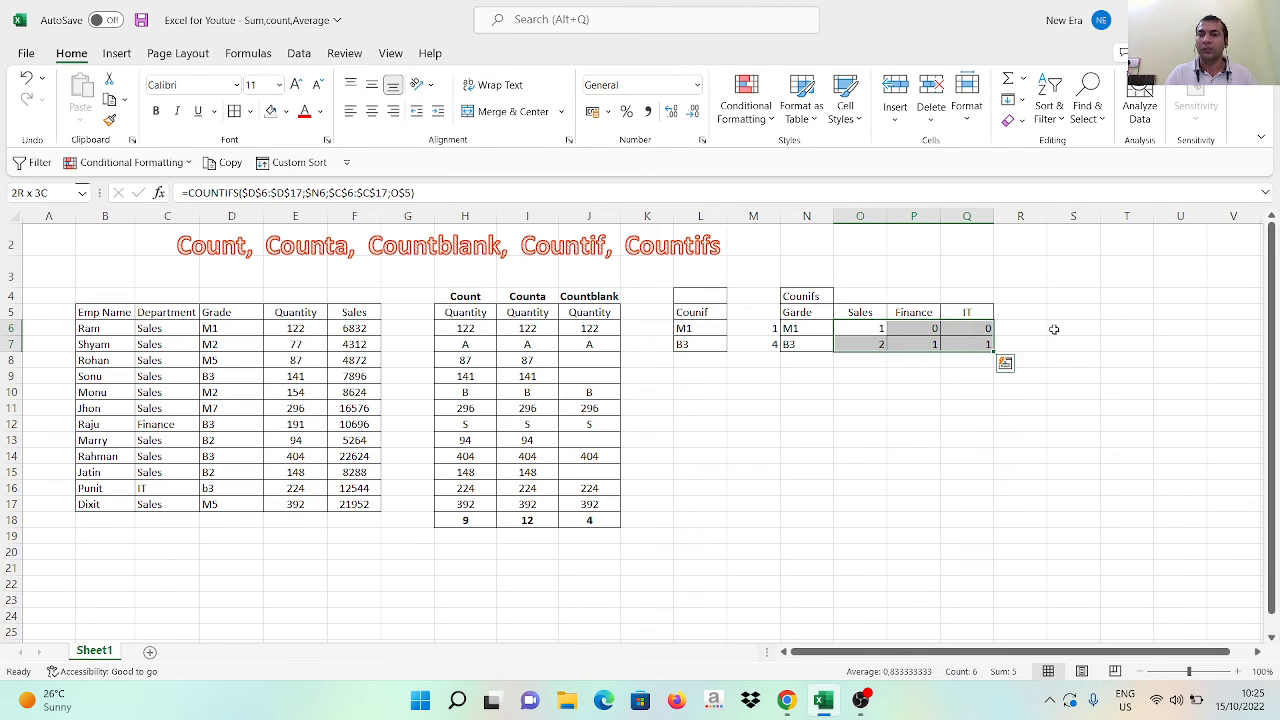
pyautogui.press('Down')
pyautogui.press('Up')
pyautogui.press('Up')
pyautogui.press('Down')
pyautogui.press('Down')
pyautogui.press('Left')
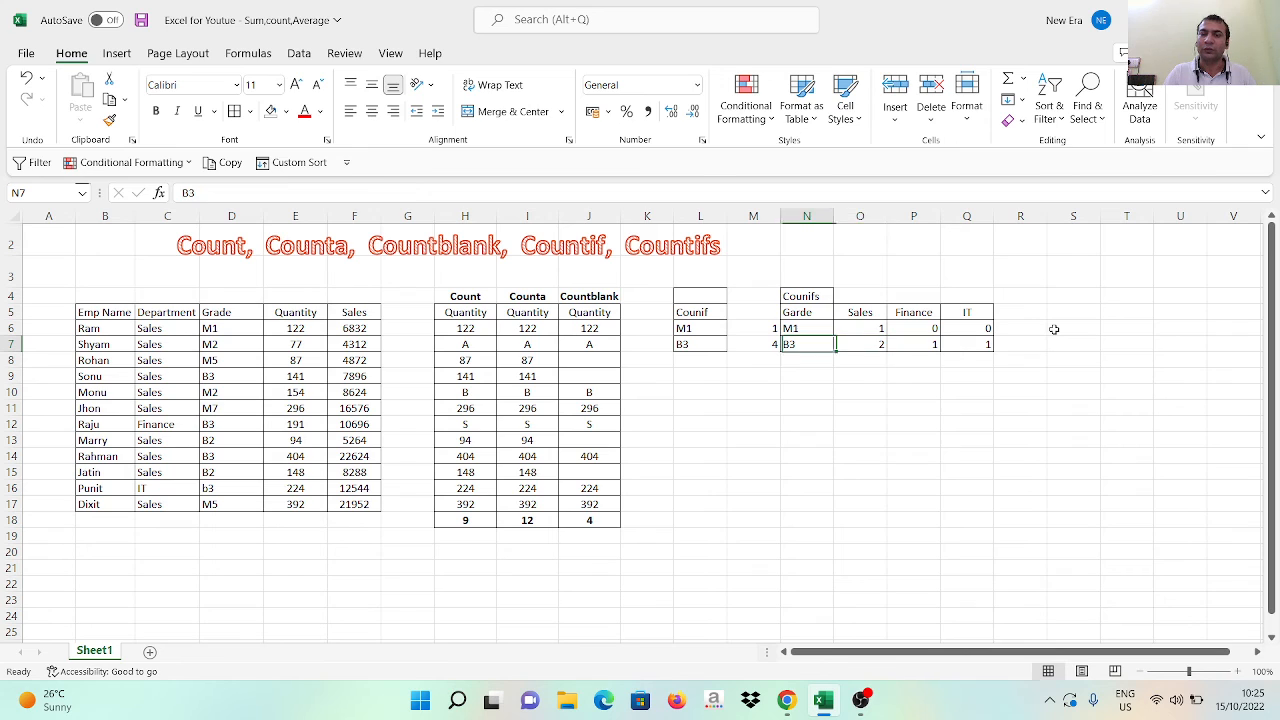
pyautogui.press('Right')
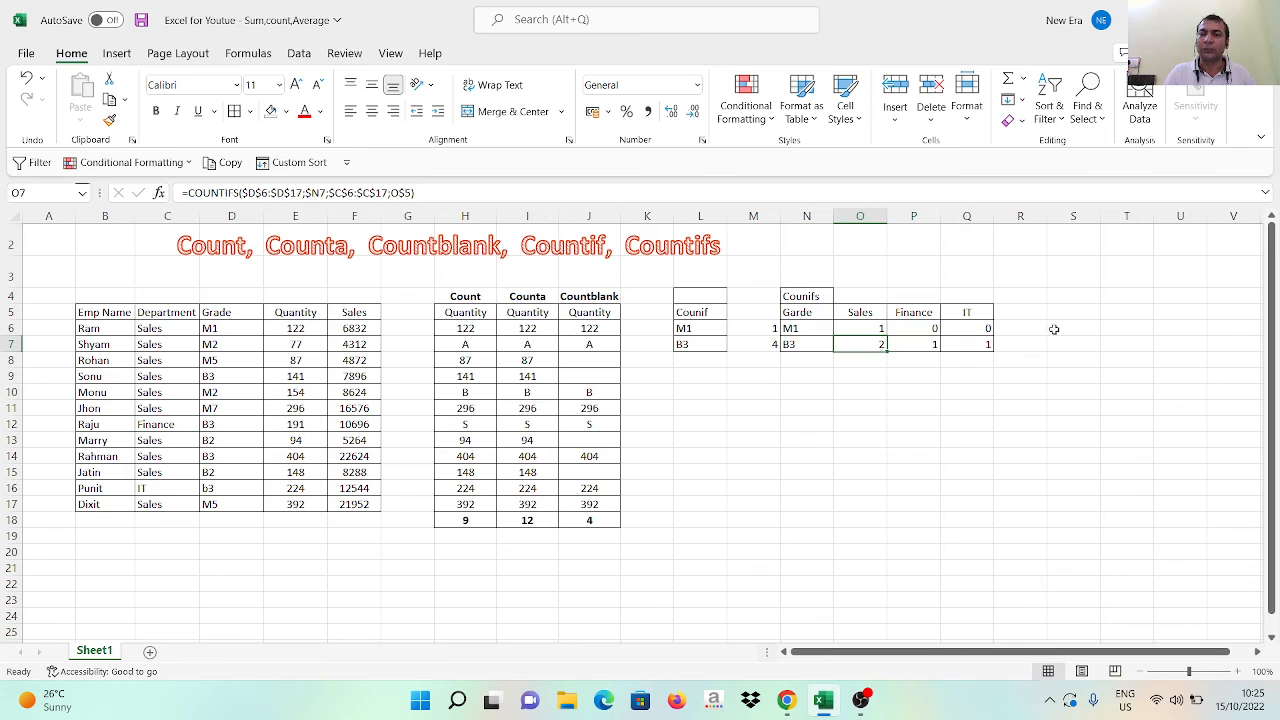
# Add filters to the header row of the employee data, from Emp Name to Sales
pyautogui.click(176, 331)
pyautogui.press('Right')
pyautogui.press('Up')
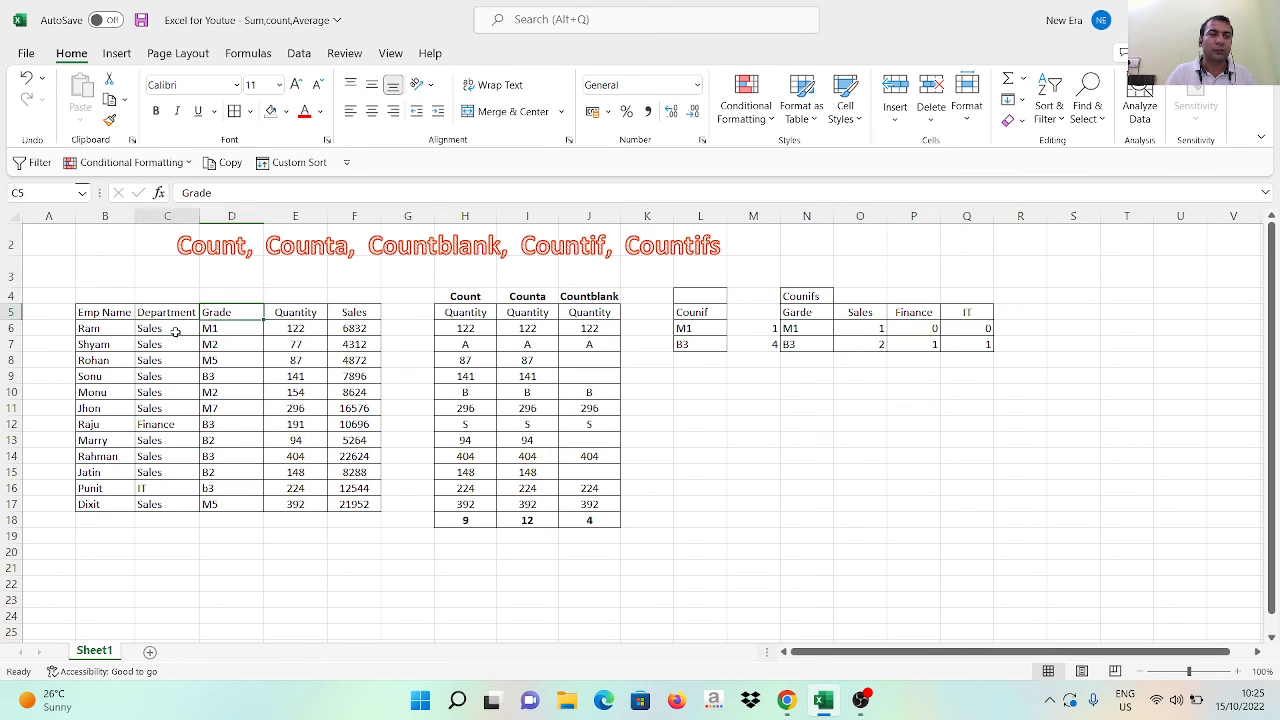
pyautogui.press('Left')
pyautogui.press('Left')
pyautogui.hotkey('ctrl', 'shift', 'Right')
pyautogui.hotkey('ctrl', 'shift', 'l')
pyautogui.press('Left')
pyautogui.press('Right')
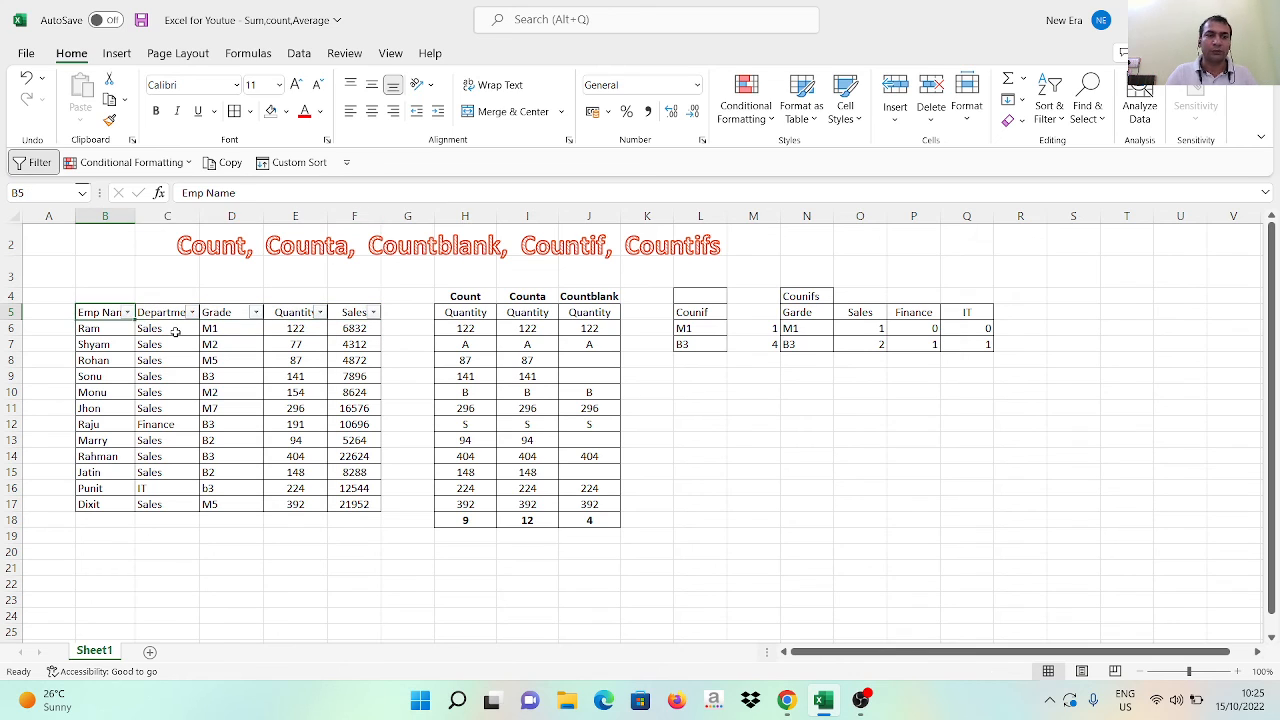
# Filter the employee data's Grade column to show only B3
pyautogui.press('Right')
pyautogui.press('Right')
pyautogui.hotkey('alt', 'Down')
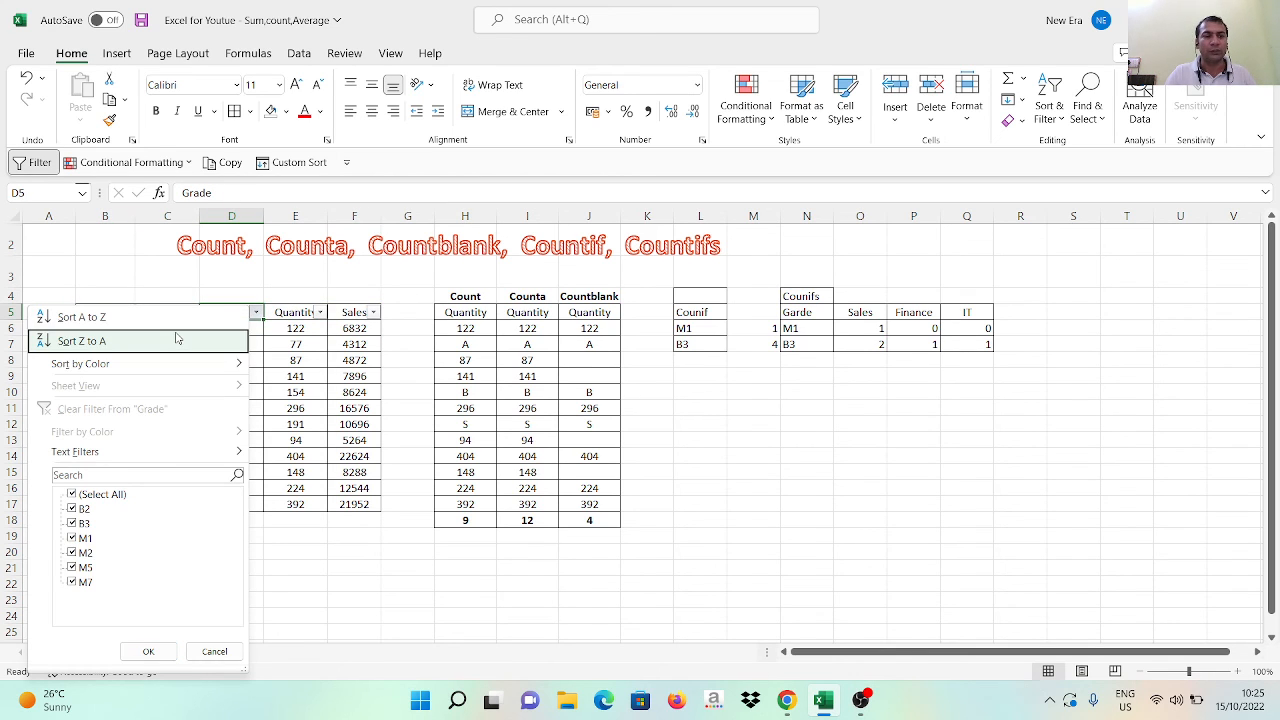
pyautogui.press('Down')
pyautogui.press('Down')
pyautogui.press('Down')
pyautogui.press('Down')
pyautogui.press('space')
pyautogui.press('Down')
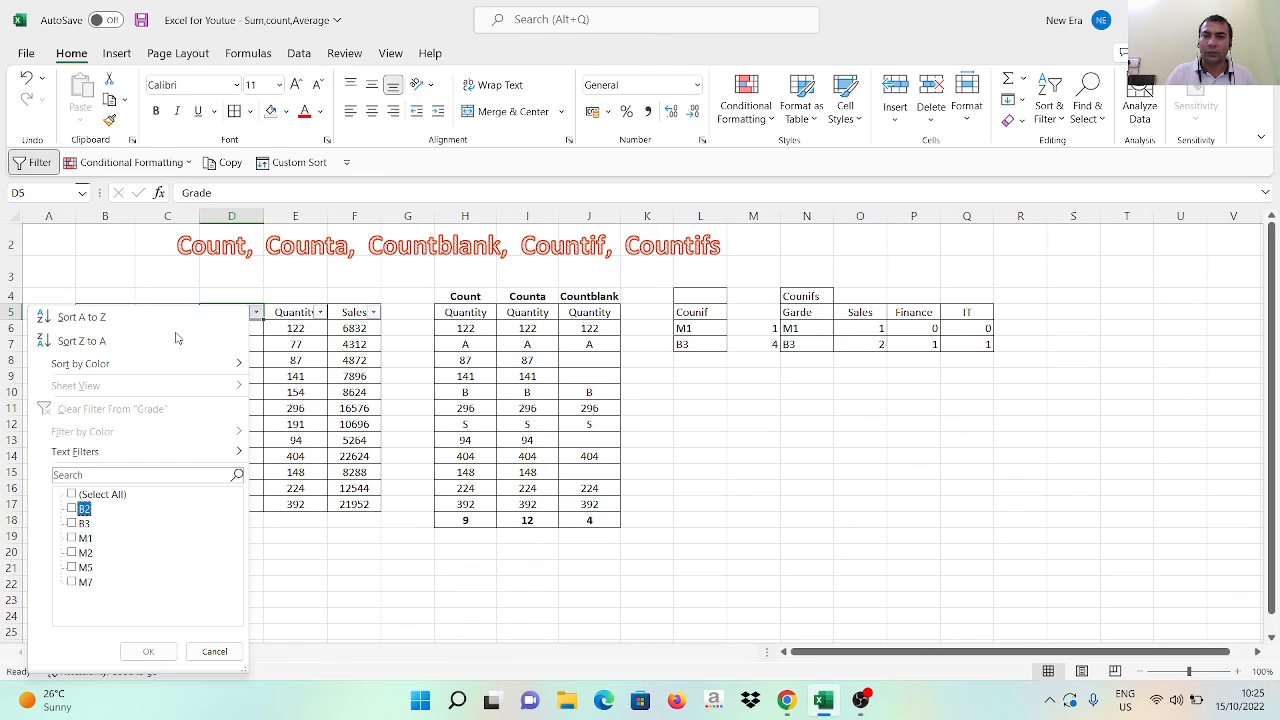
pyautogui.press('Down')
pyautogui.press('space')
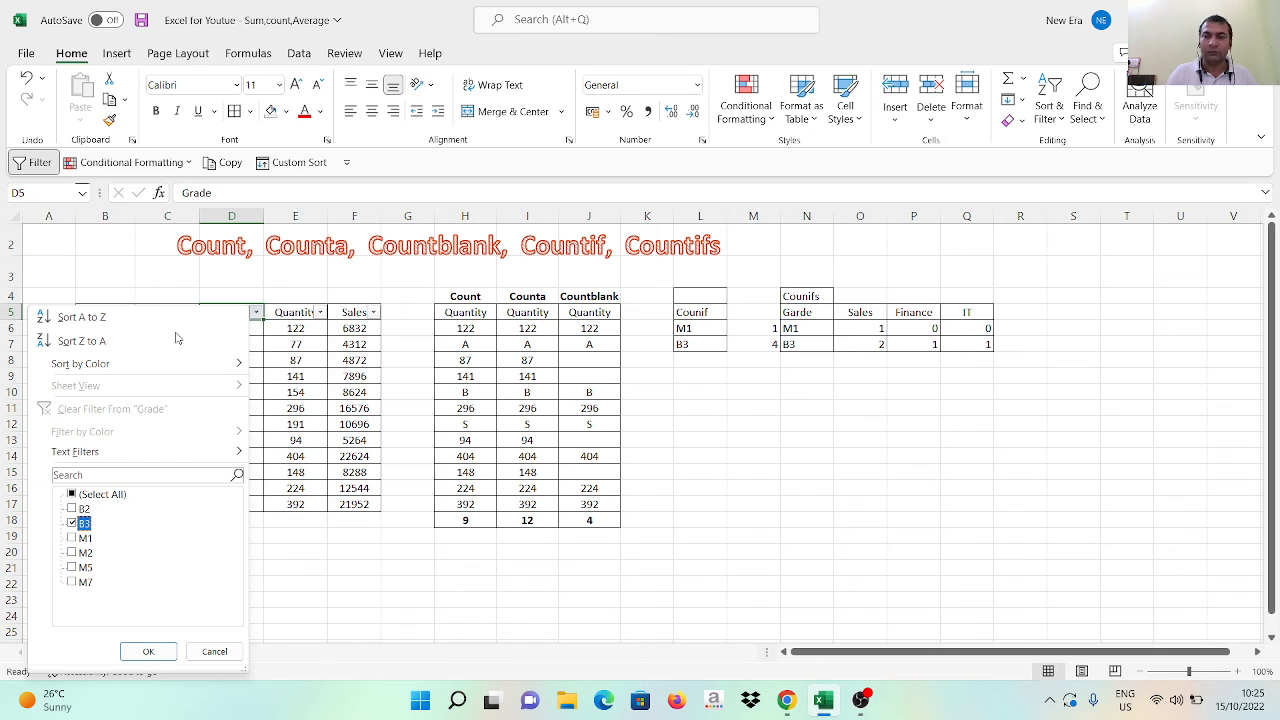
pyautogui.press('Tab')
pyautogui.press('Return')
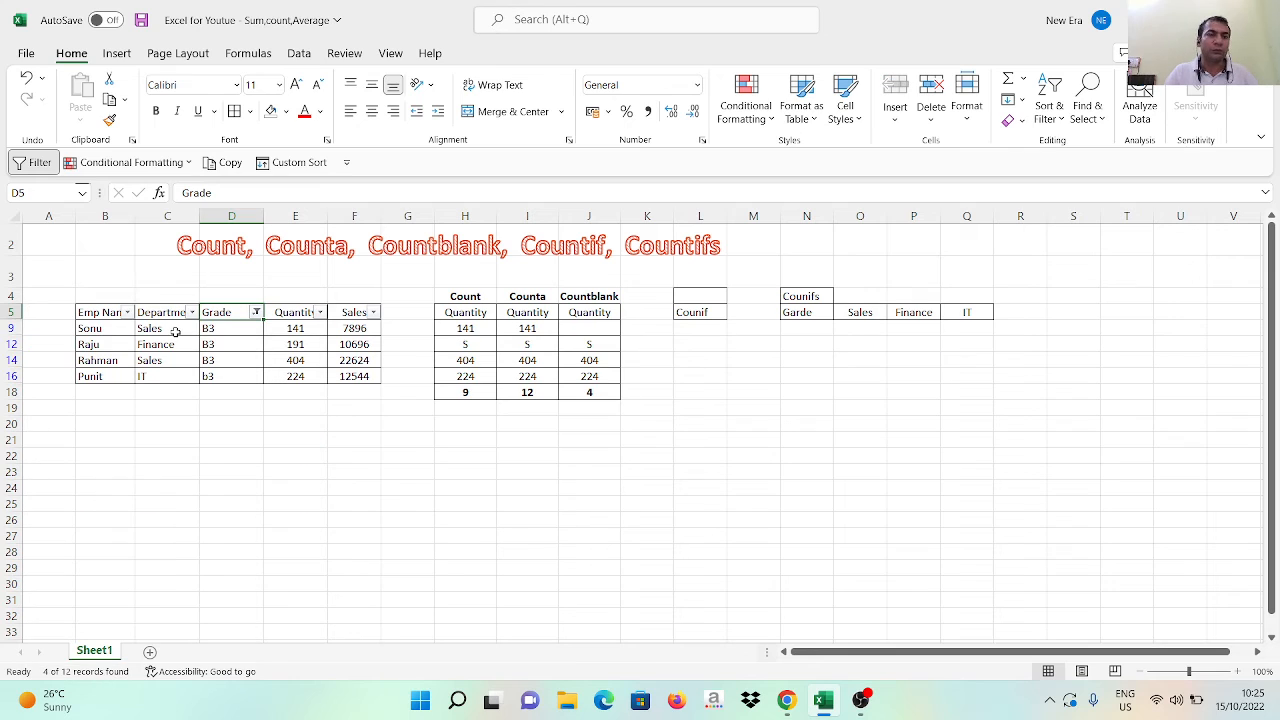
# Check the department and grade of the filtered B3 employees against the Countifs table
pyautogui.press('Down')
pyautogui.press('Left')
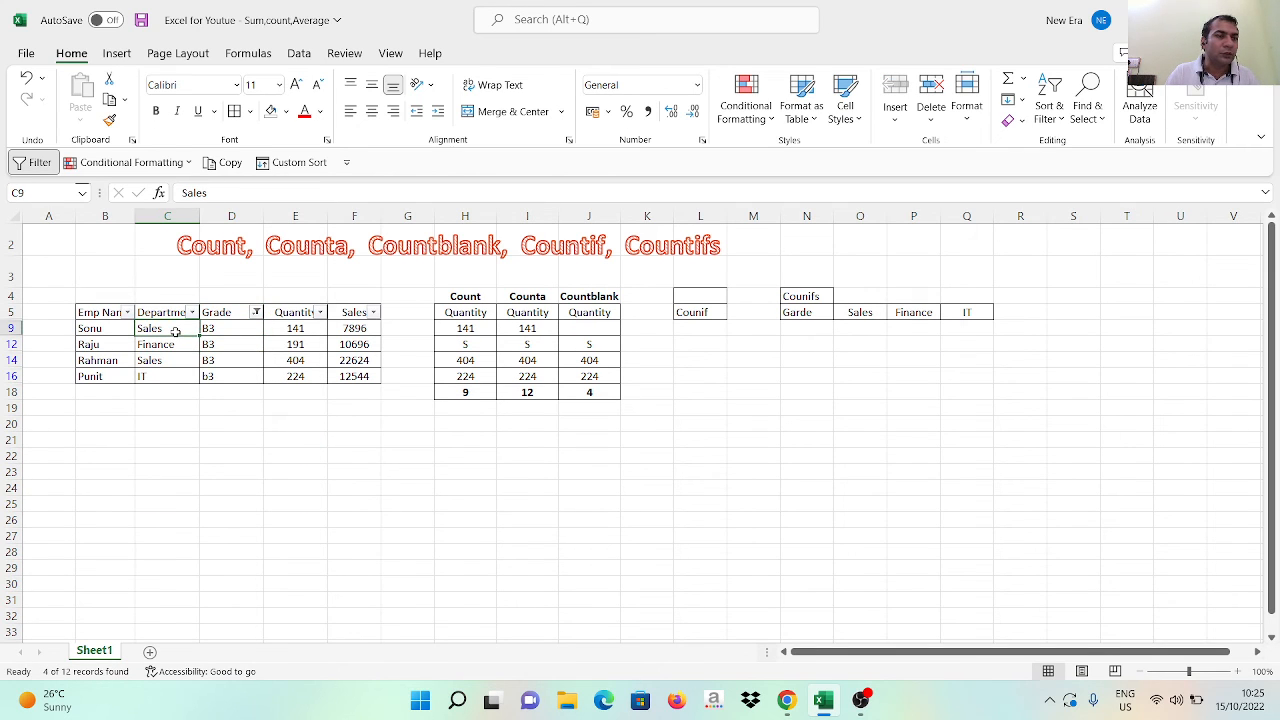
pyautogui.press('Right')
pyautogui.press('Left')
pyautogui.press('Down')
pyautogui.press('Down')
pyautogui.press('Right')
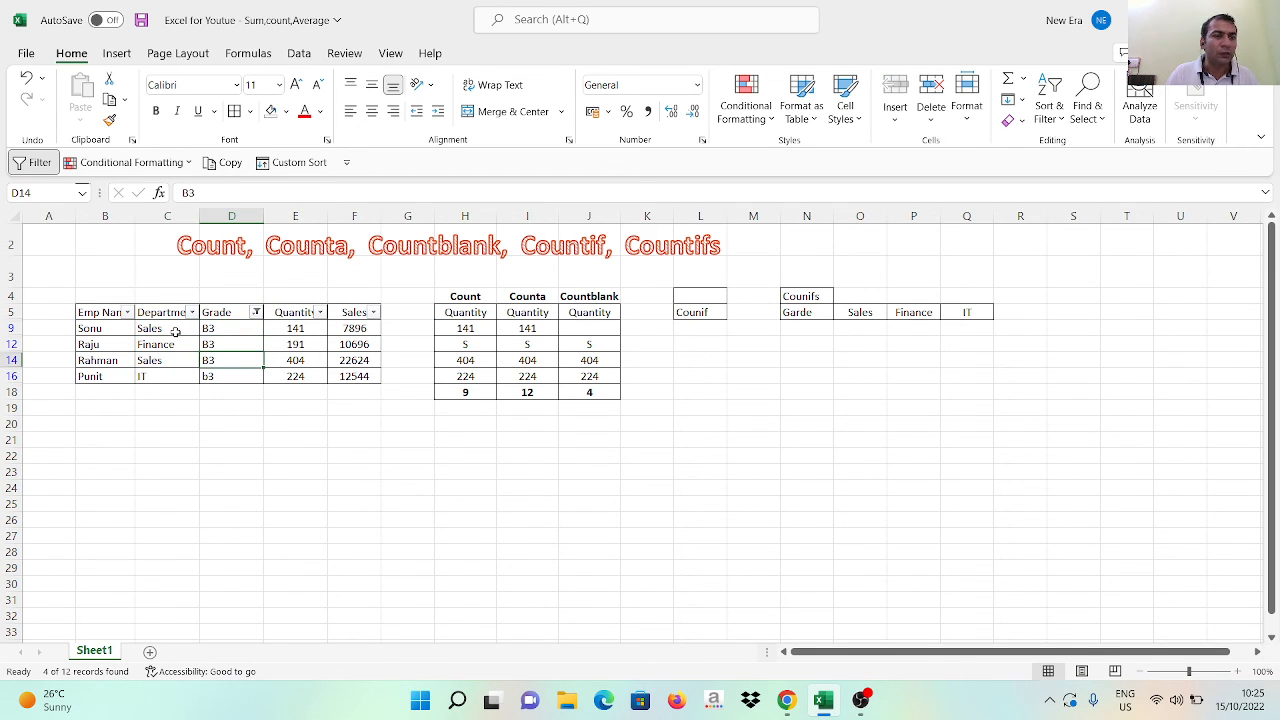
# Clear the B3 filter by switching the employee data's header filters off and on again
pyautogui.press('Up')
pyautogui.press('Up')
pyautogui.press('Up')
pyautogui.press('Left')
pyautogui.press('Left')
pyautogui.hotkey('ctrl', 'shift', 'Right')
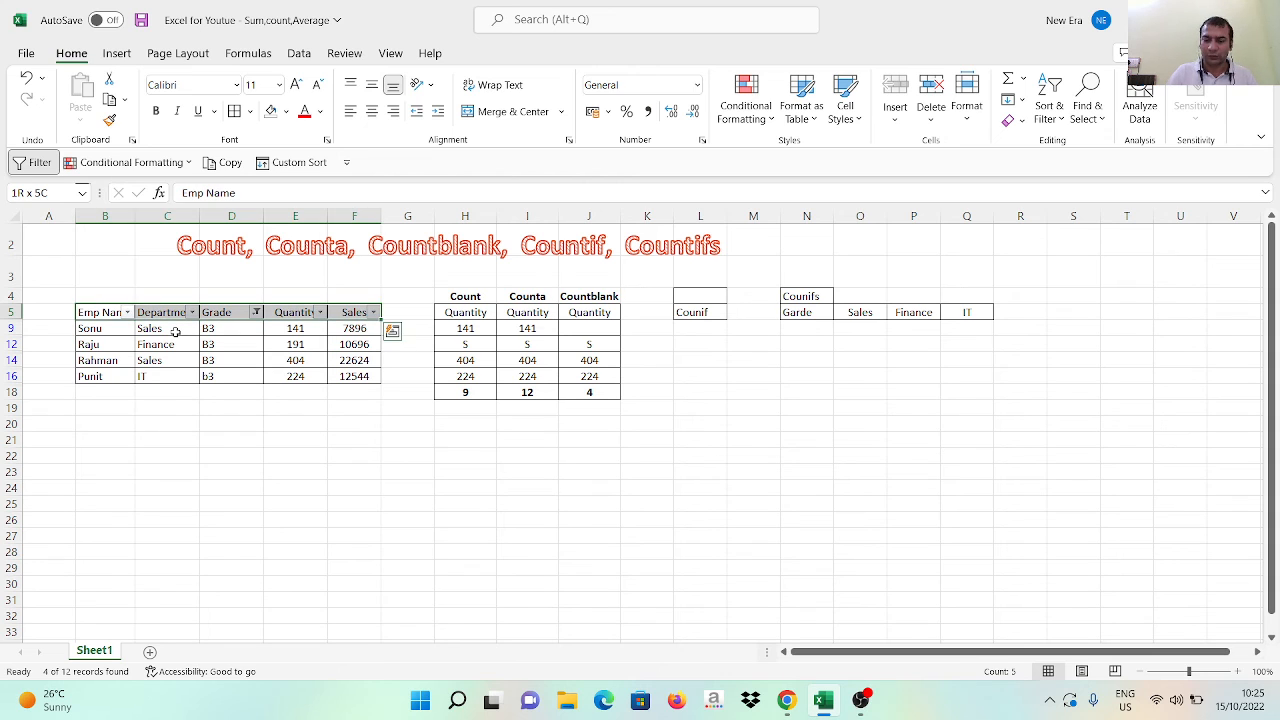
pyautogui.hotkey('ctrl', 'shift', ';')
pyautogui.press('Escape')
pyautogui.hotkey('ctrl', 'shift', 'l')
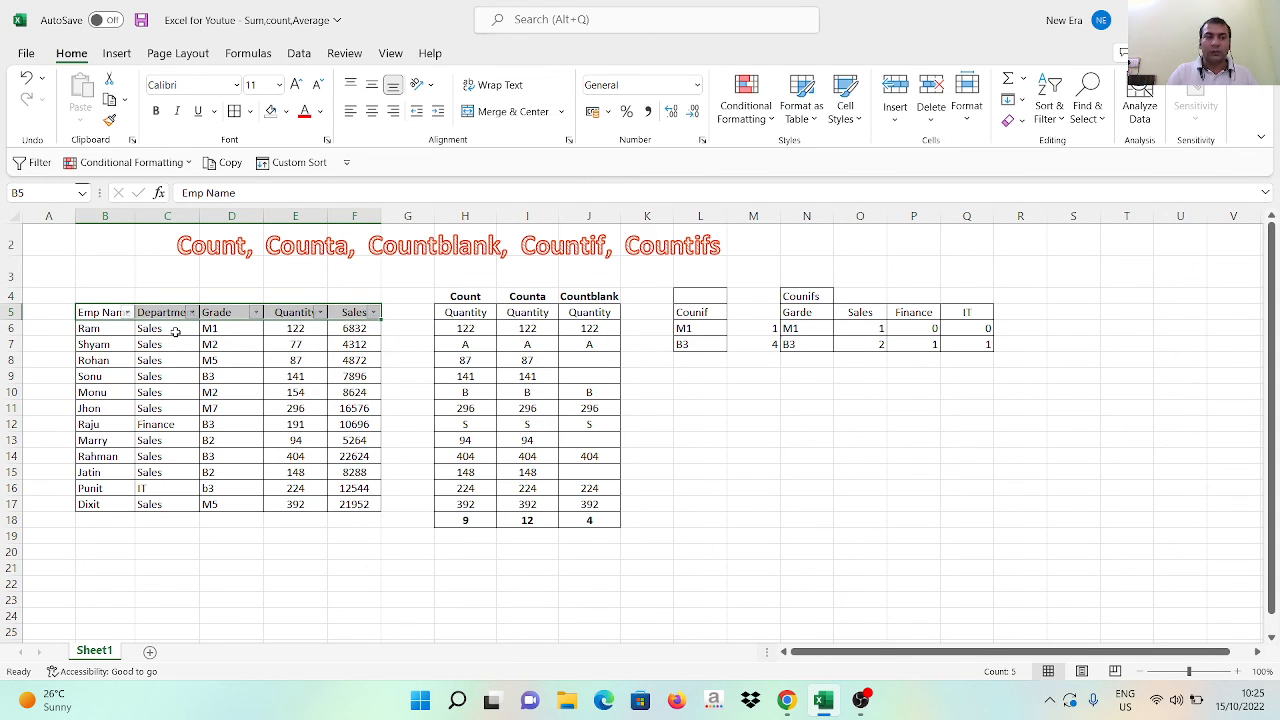
pyautogui.hotkey('ctrl', 'shift', 'l')
pyautogui.press('Left')
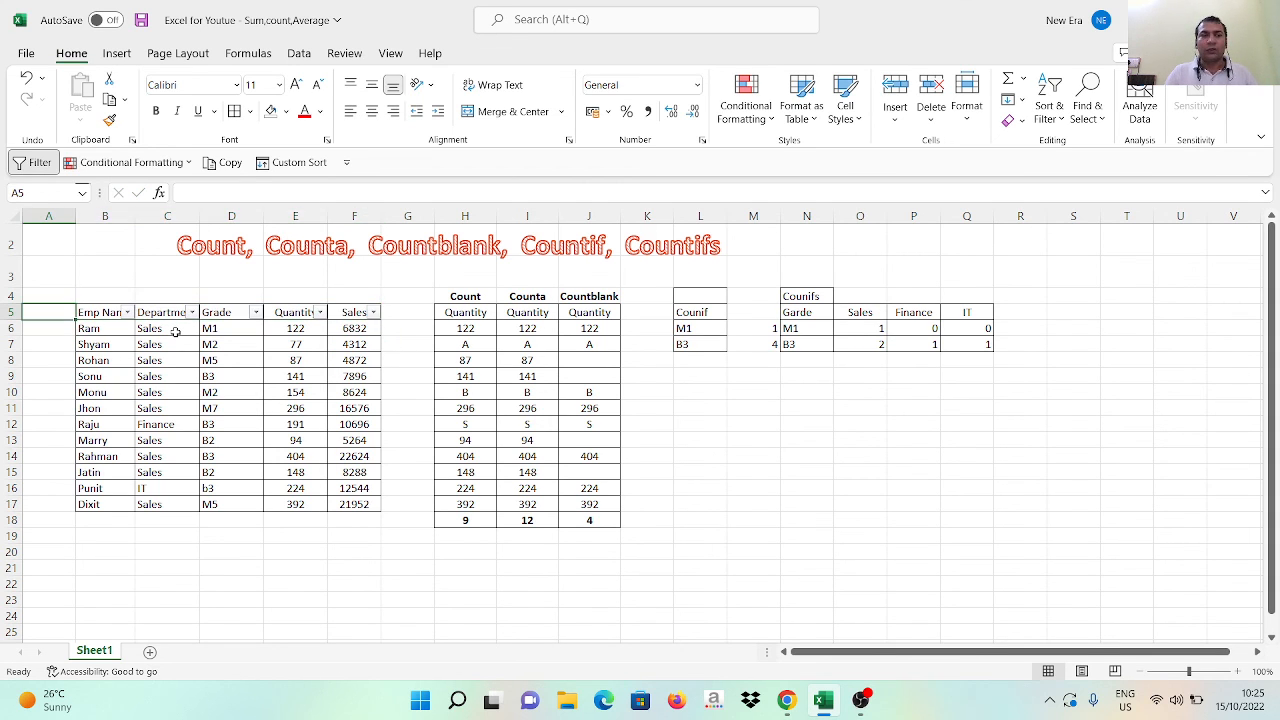
# Review the Countifs table's formula for M1 in Sales and its grade and department headings
pyautogui.hotkey('ctrl', 'Right')
pyautogui.hotkey('ctrl', 'Right')
pyautogui.hotkey('ctrl', 'Right')
pyautogui.hotkey('ctrl', 'Right')
pyautogui.hotkey('ctrl', 'Right')
pyautogui.press('Right')
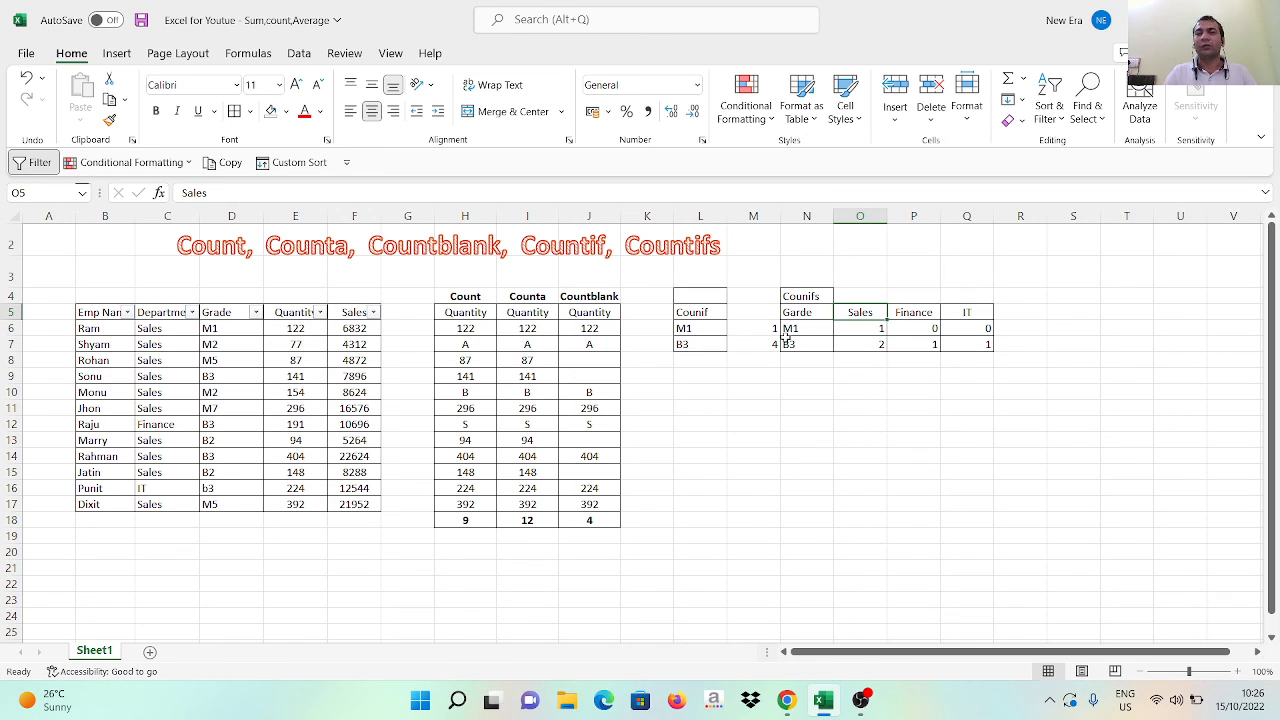
pyautogui.click(858, 327)
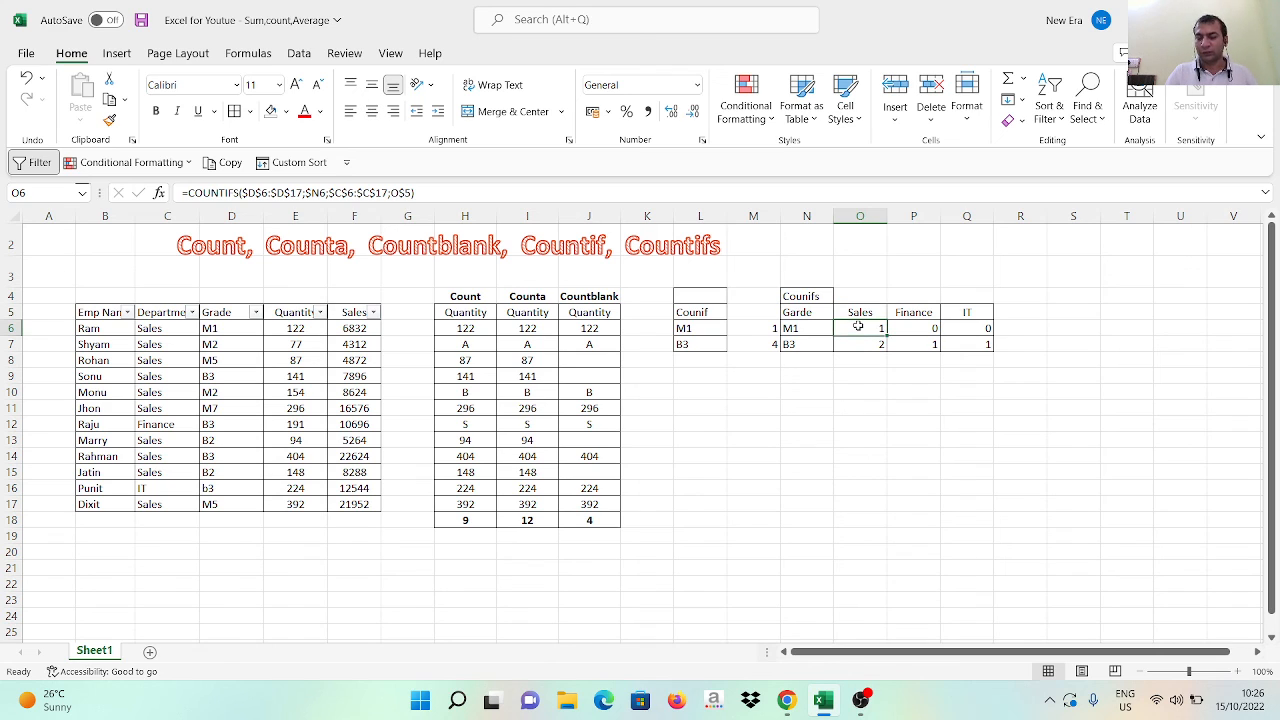
pyautogui.press('Up')
pyautogui.press('Left')
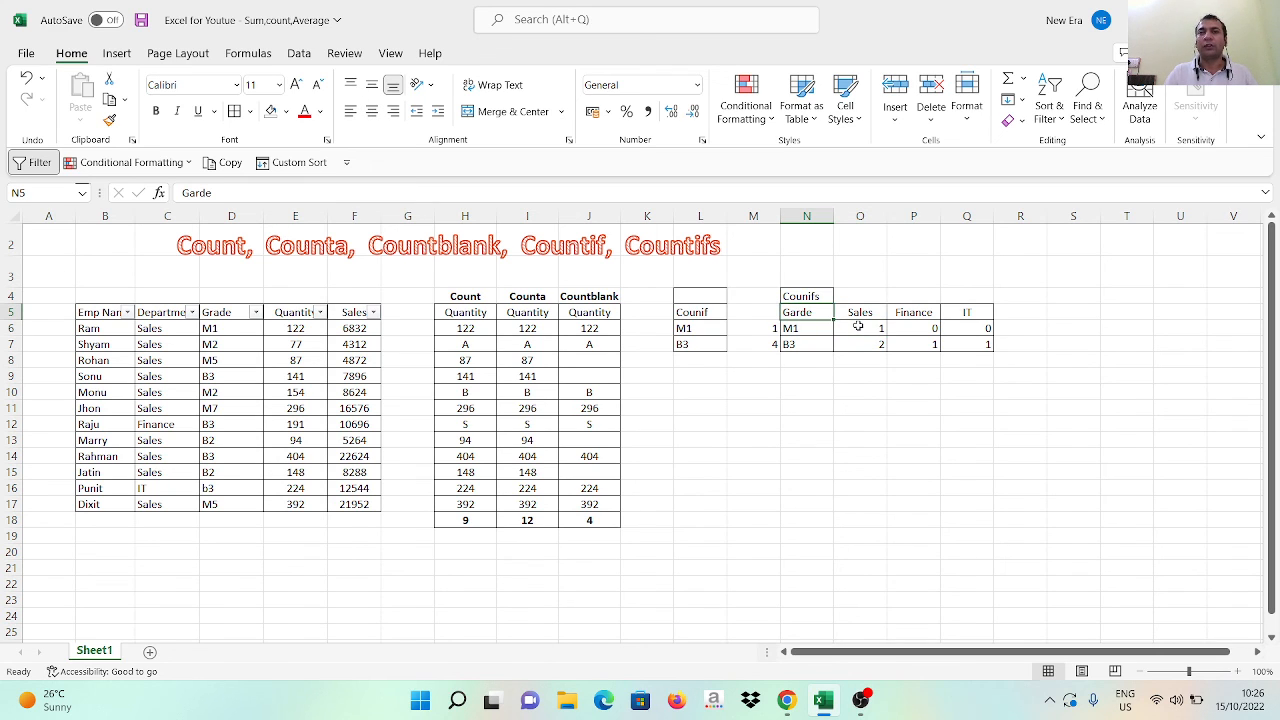
pyautogui.press('Right')
pyautogui.press('Right')
pyautogui.press('Right')
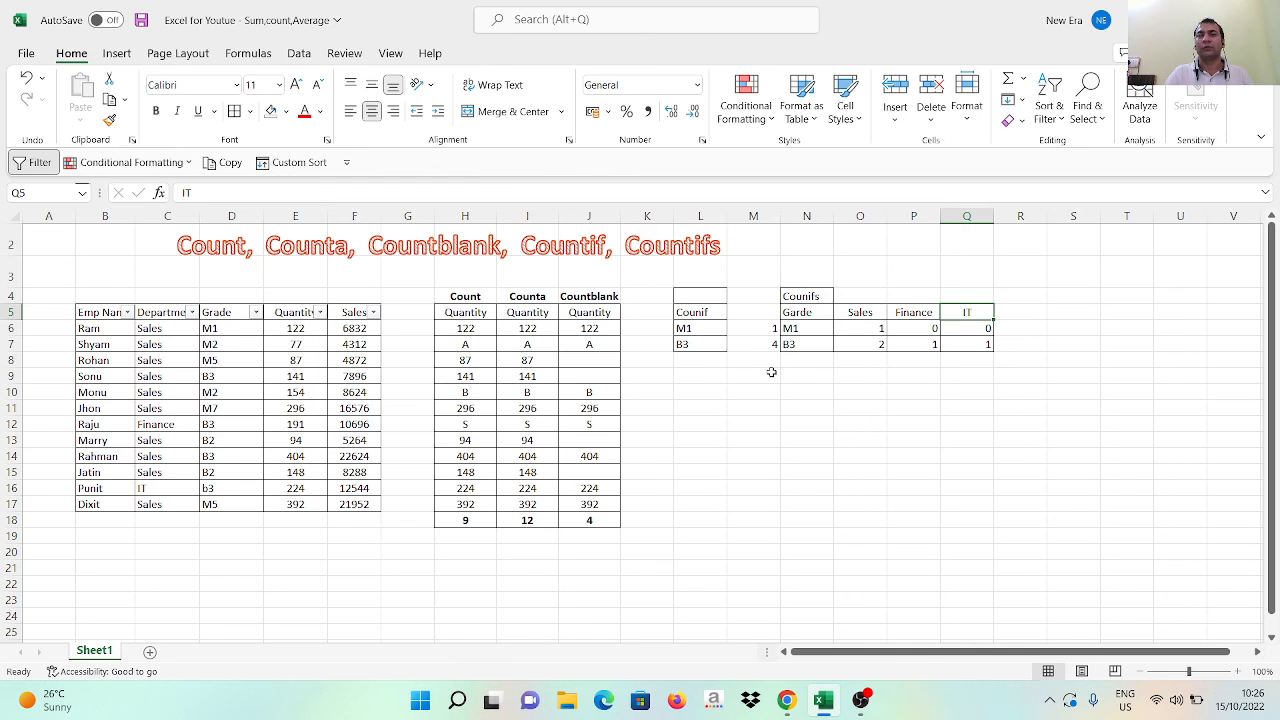
pyautogui.hotkey('alt', 'Tab')
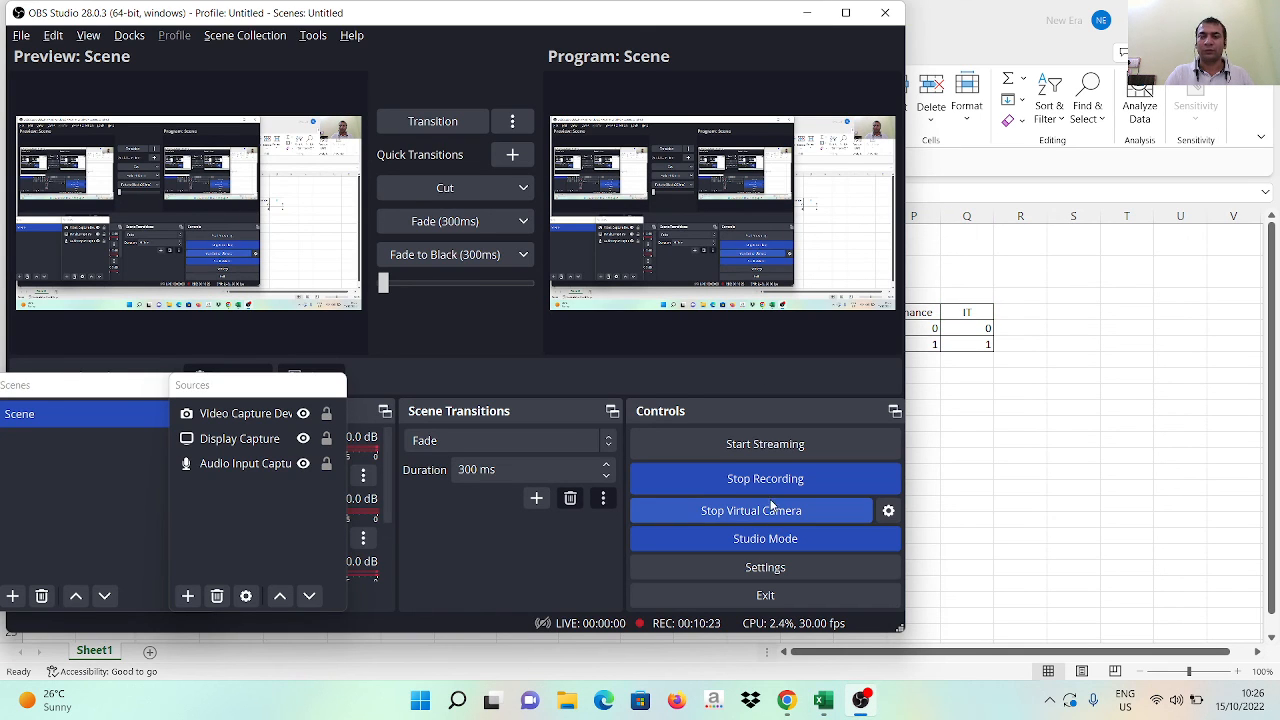